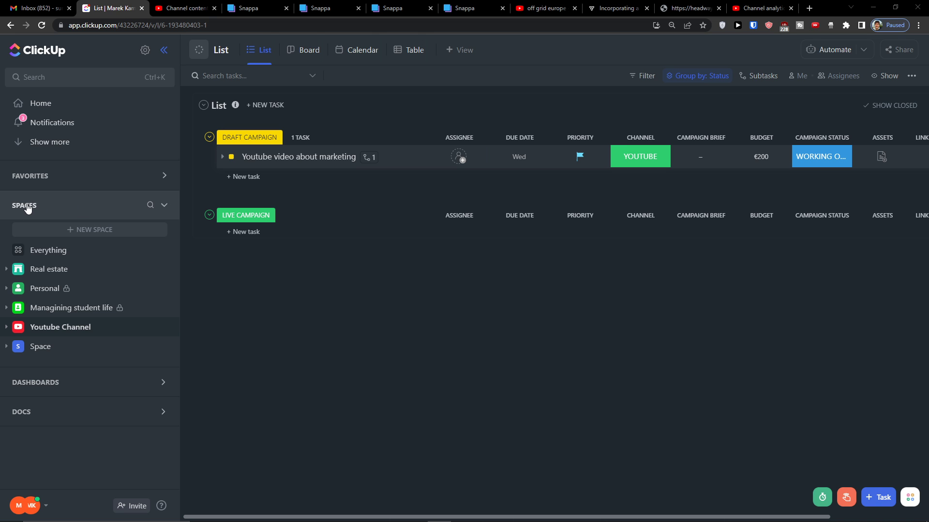
# Start a space named 'My CRM' with a red contact-book avatar, keeping Workspace sharing
pyautogui.click(88, 233)
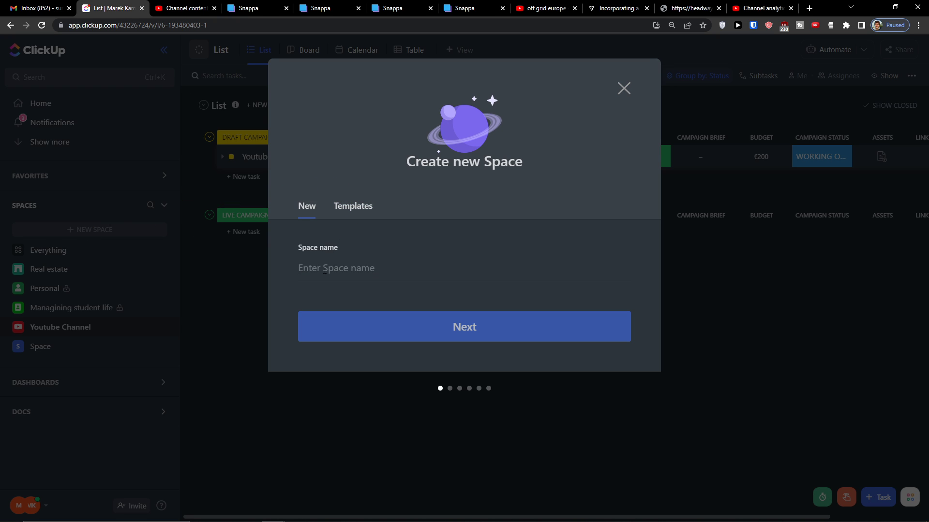
pyautogui.write('My CRM')
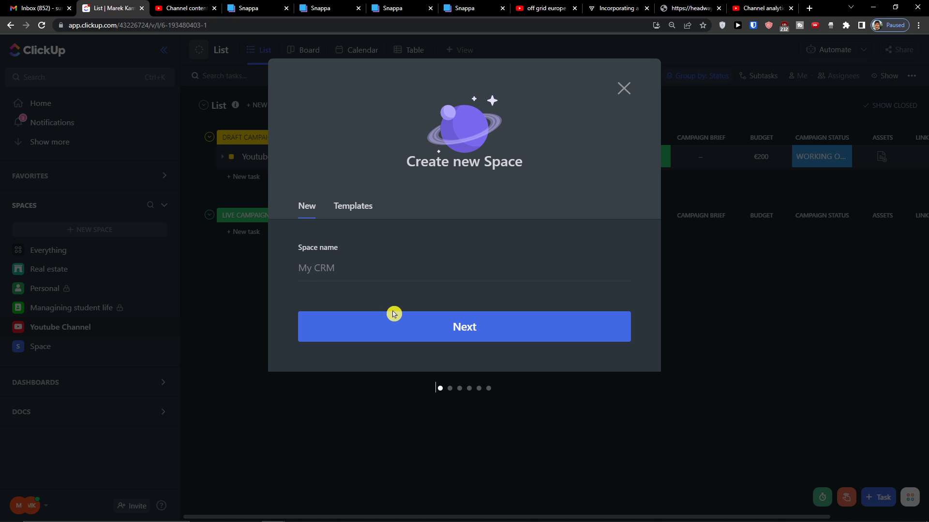
pyautogui.click(395, 327)
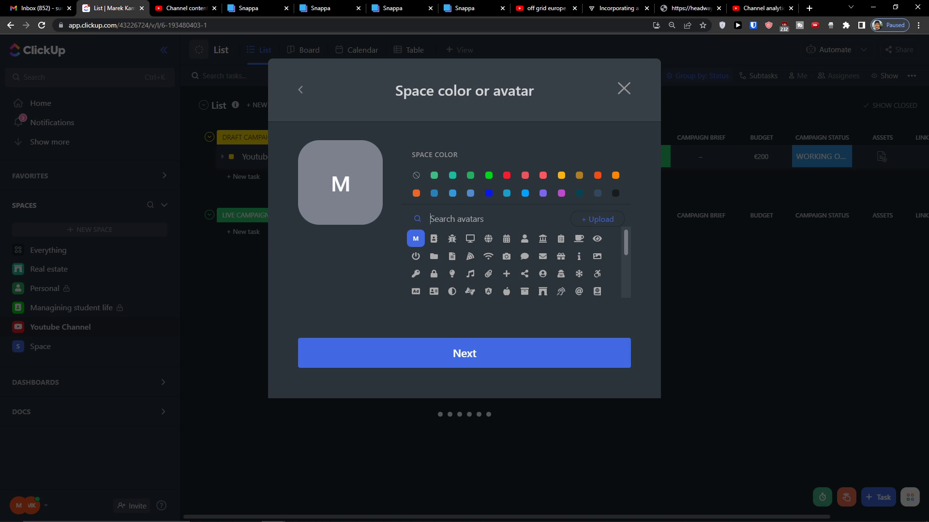
pyautogui.click(542, 175)
pyautogui.click(434, 239)
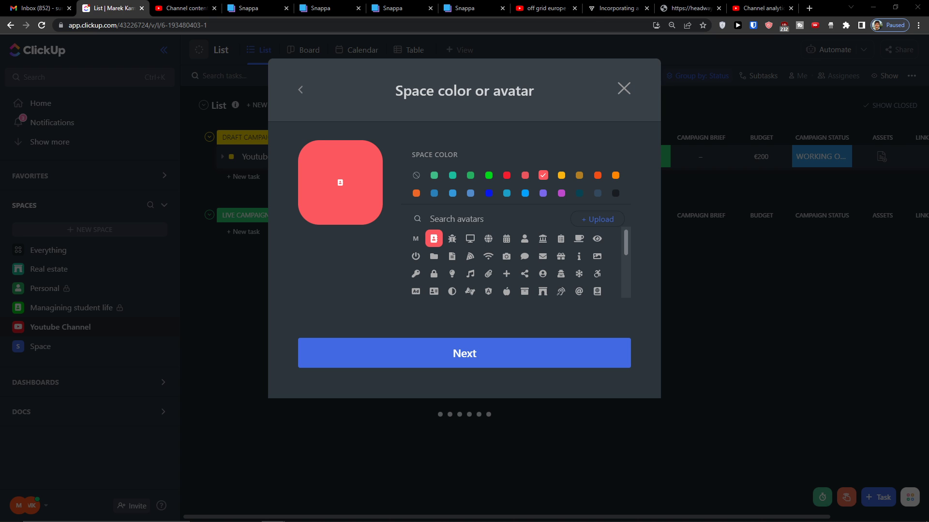
pyautogui.click(431, 362)
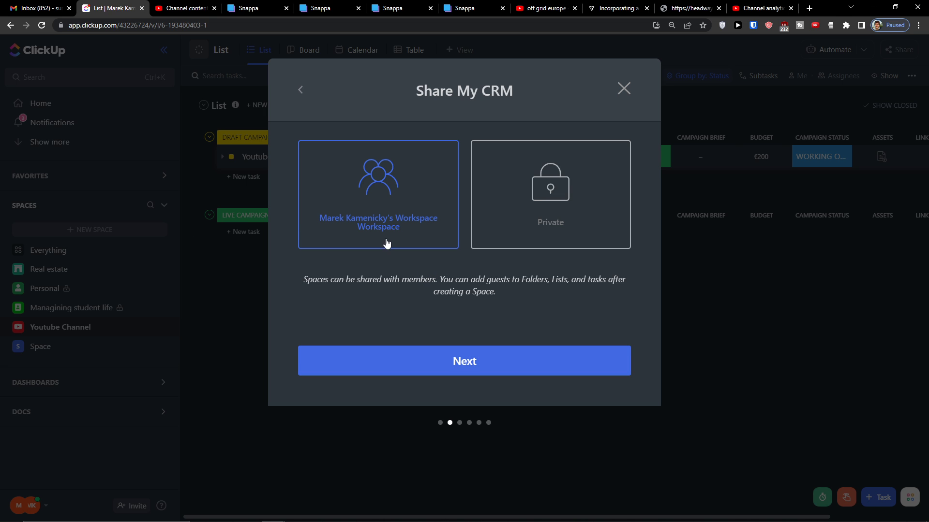
pyautogui.click(428, 354)
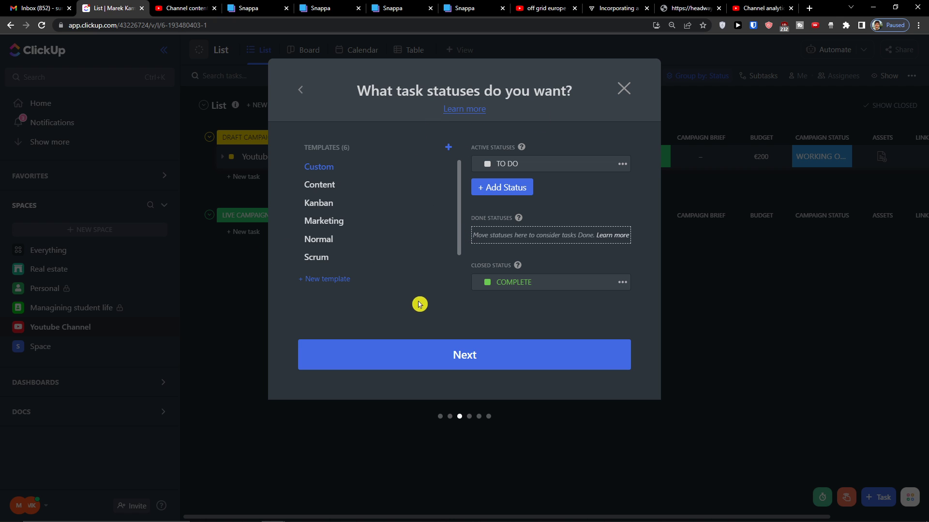
# Keep the default statuses and turn on the Email ClickApp
pyautogui.click(411, 354)
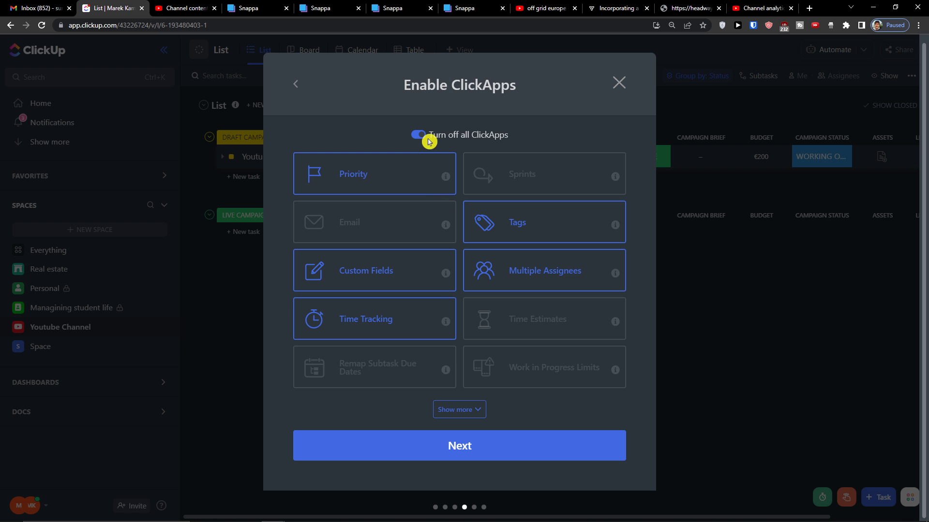
pyautogui.click(432, 235)
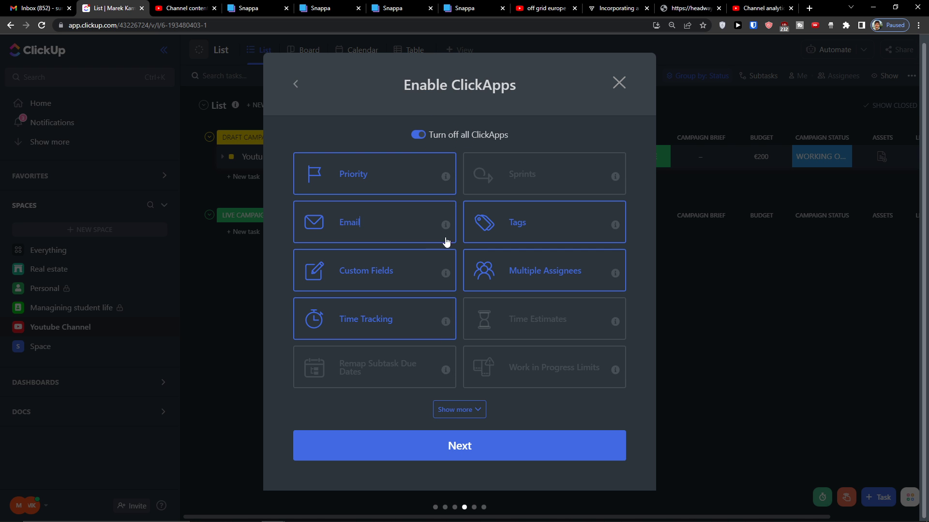
pyautogui.click(446, 415)
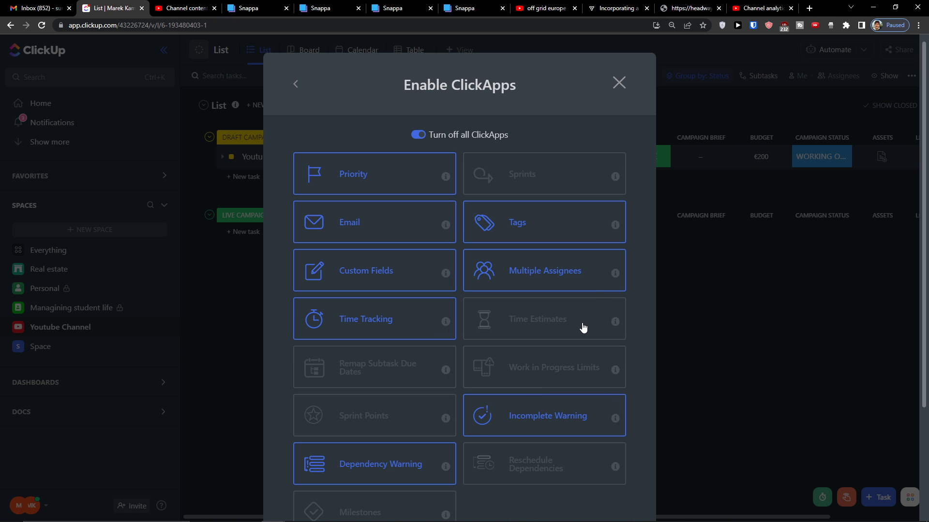
pyautogui.scroll(-2, 583, 328)
pyautogui.scroll(2, 573, 324)
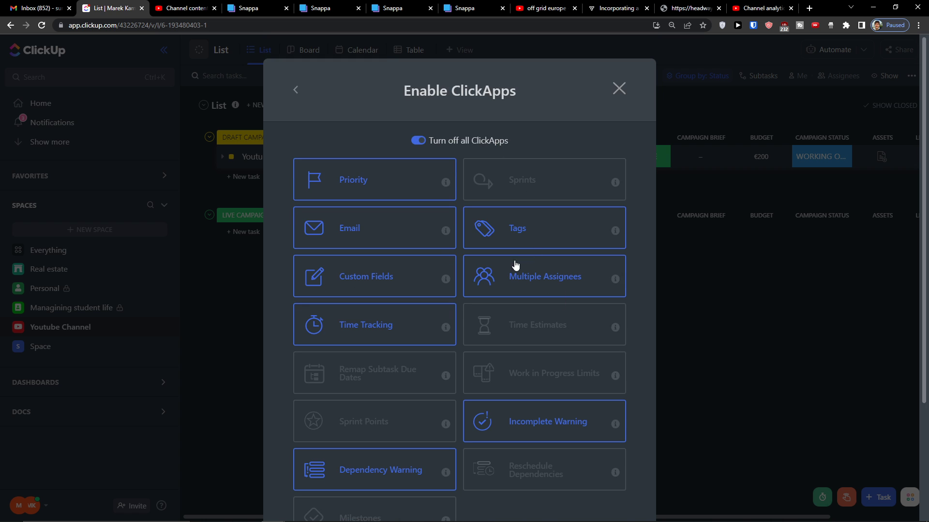
pyautogui.scroll(-2, 493, 327)
# Make Calendar and Table required views, review, and create the space
pyautogui.click(459, 443)
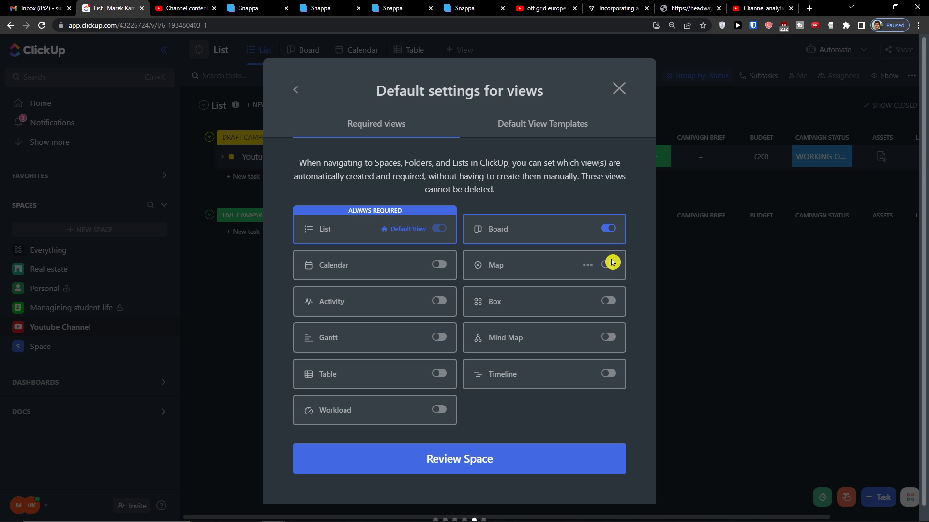
pyautogui.click(438, 267)
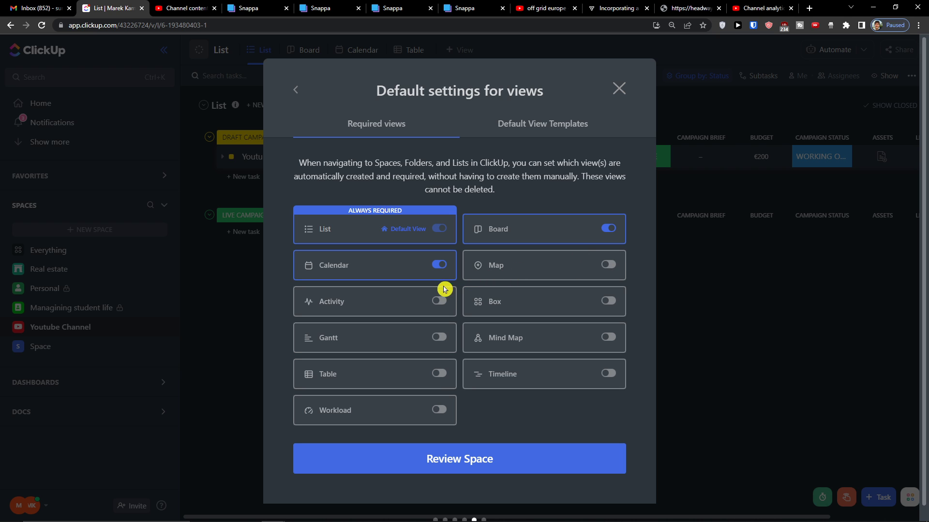
pyautogui.click(440, 375)
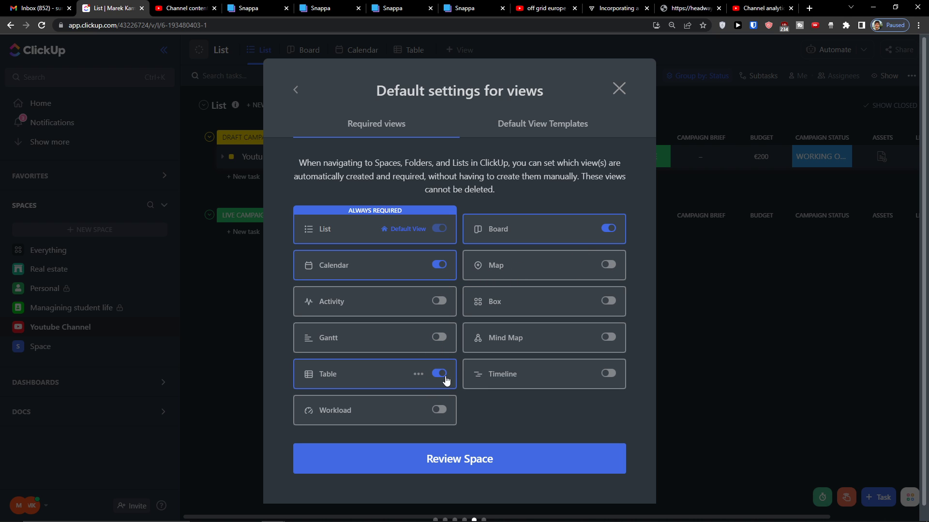
pyautogui.click(477, 458)
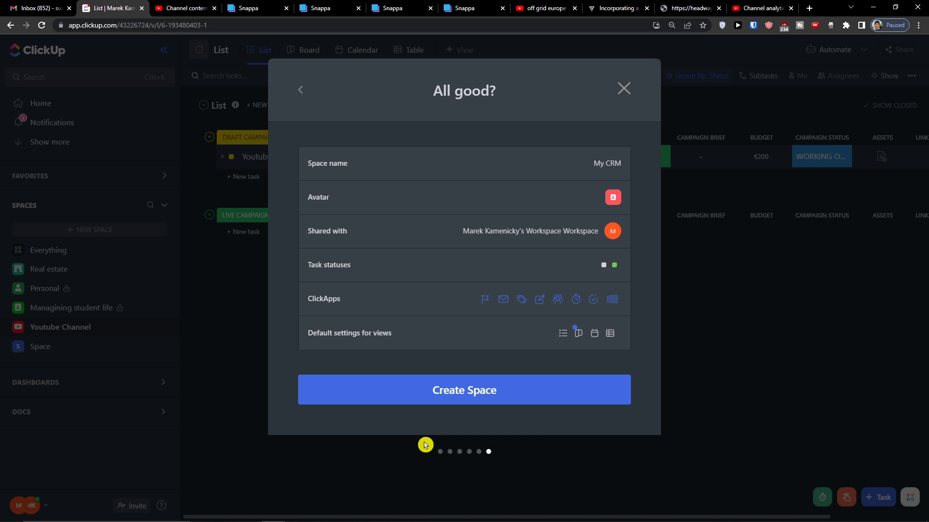
pyautogui.click(445, 384)
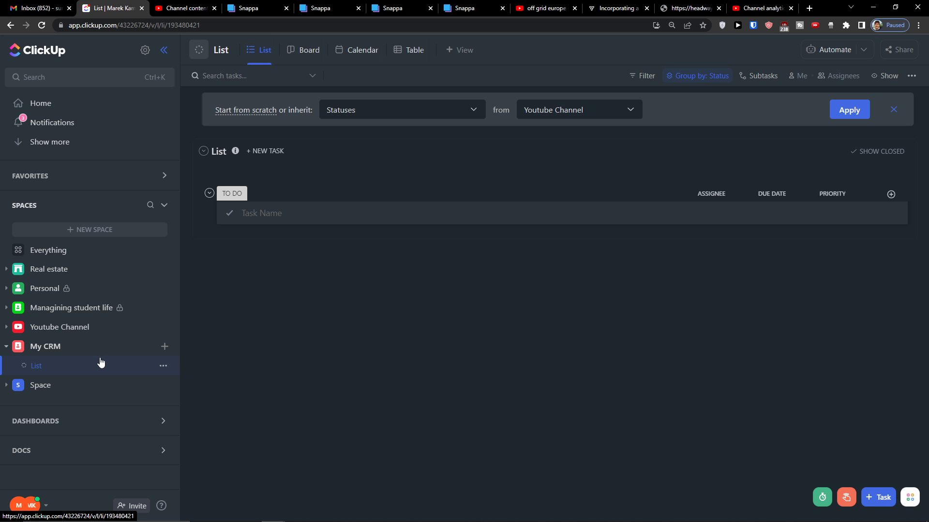
# Add Contacts and Accounts lists to the My CRM space
pyautogui.click(165, 348)
pyautogui.click(171, 357)
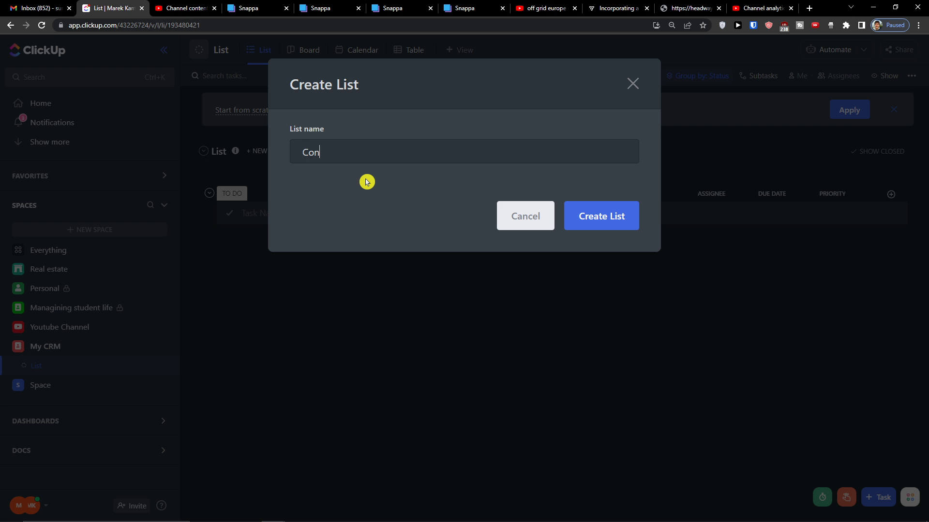
pyautogui.write('Contacts')
pyautogui.press('Return')
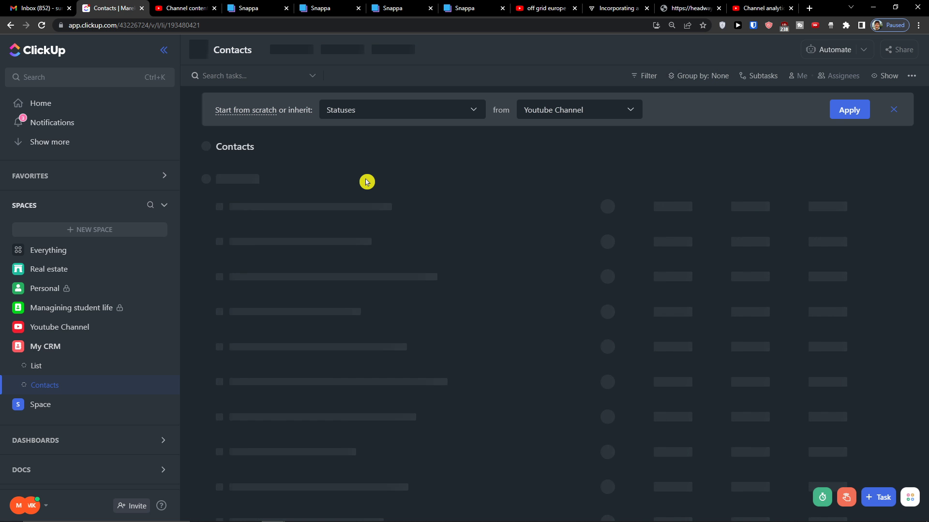
pyautogui.click(165, 348)
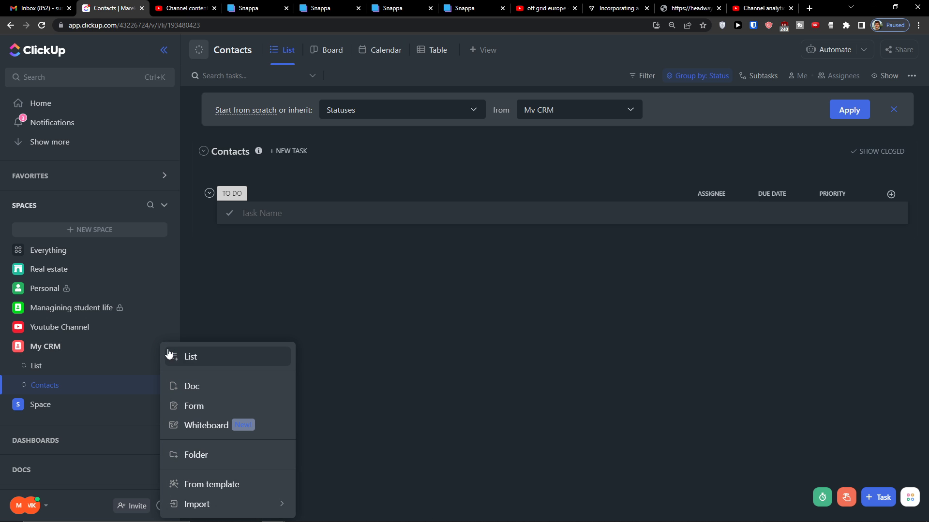
pyautogui.click(188, 358)
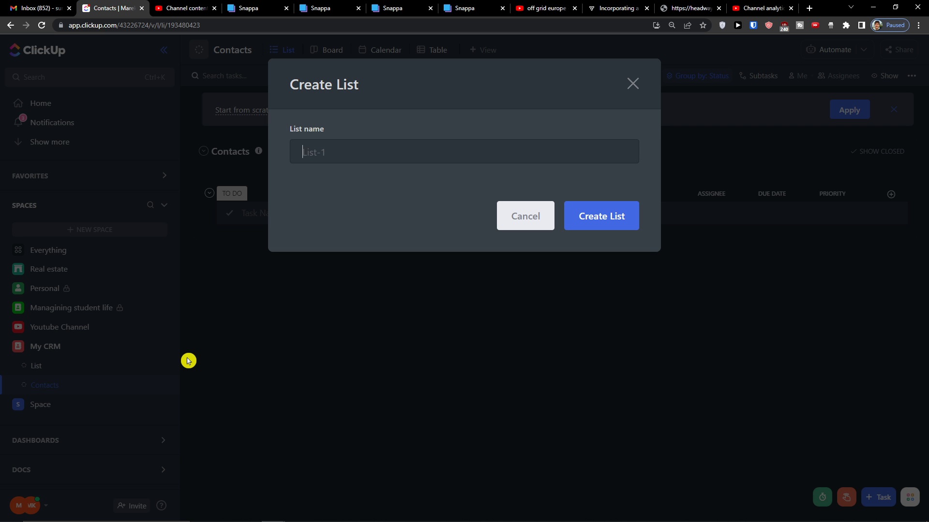
pyautogui.press('Return')
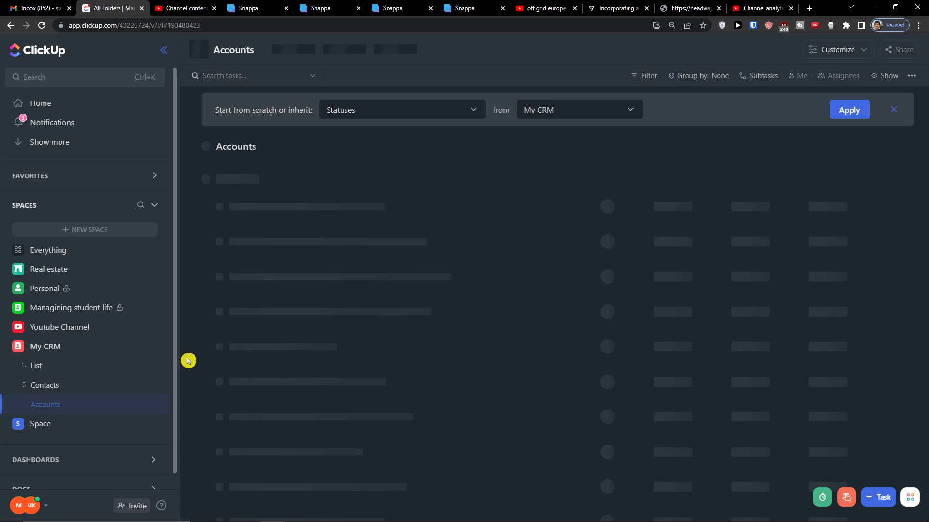
# Add Leads and Activities lists to the My CRM space
pyautogui.click(154, 347)
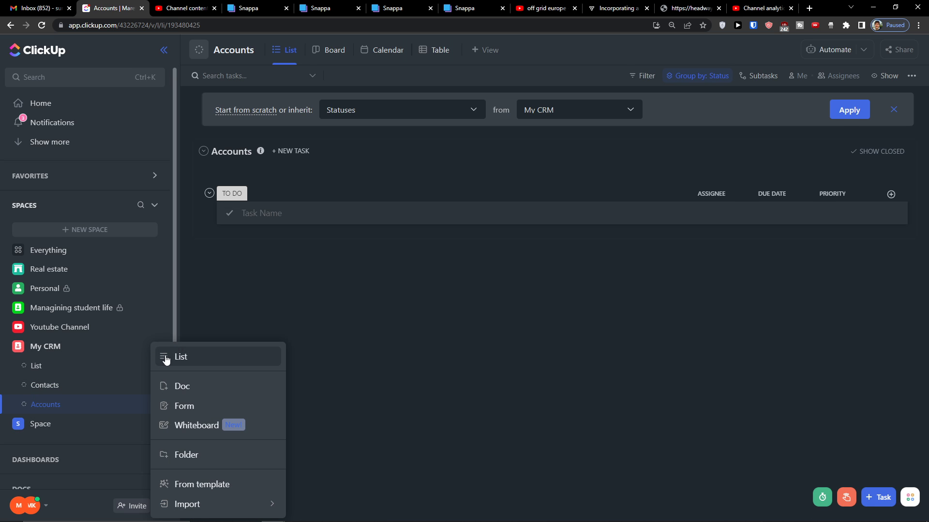
pyautogui.click(164, 358)
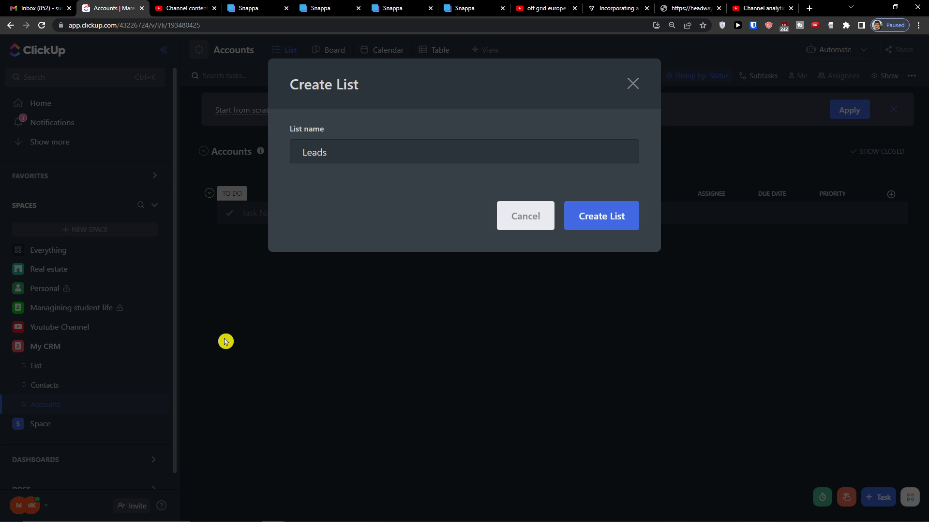
pyautogui.click(601, 216)
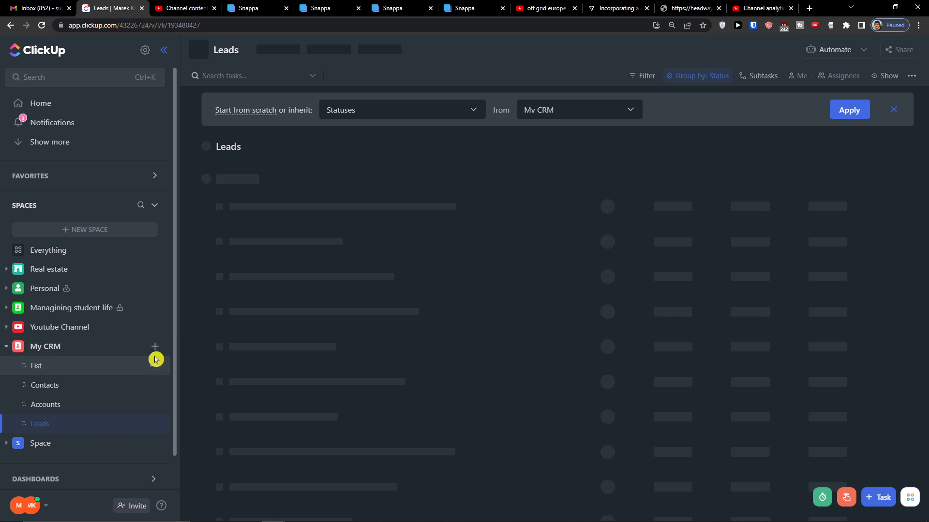
pyautogui.click(156, 349)
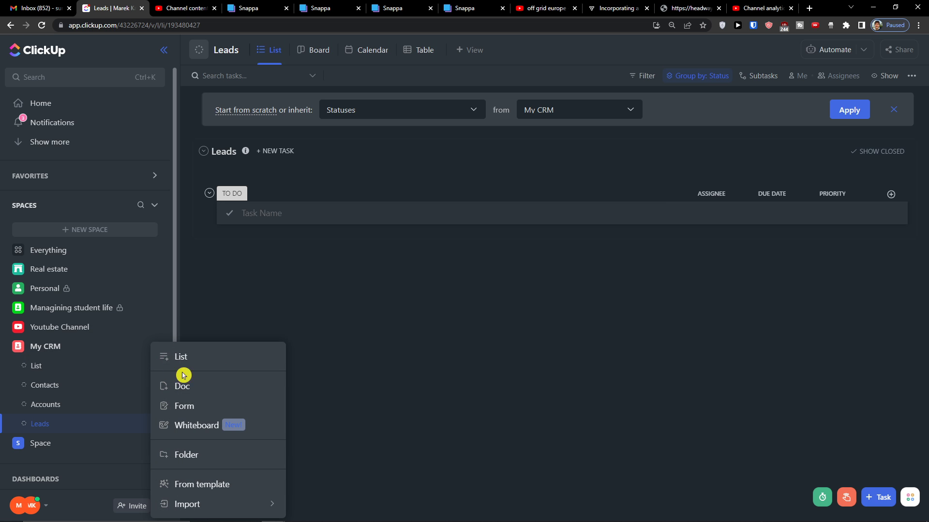
pyautogui.click(225, 363)
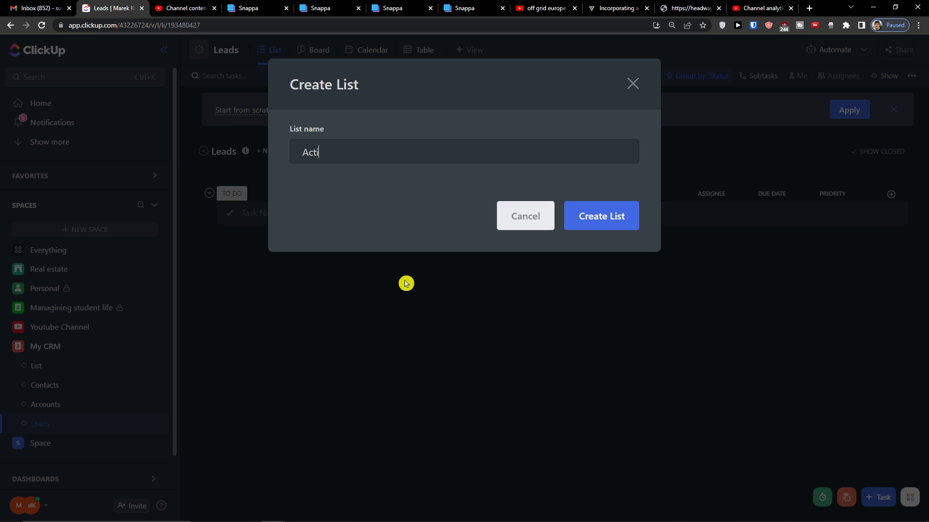
pyautogui.write('Activities')
pyautogui.press('Return')
# Rename the original List to 'Deals'
pyautogui.click(77, 370)
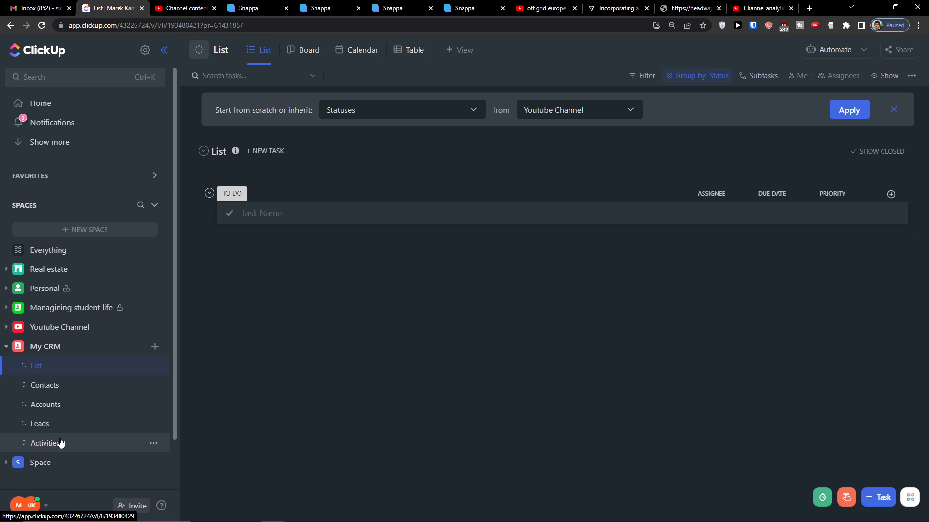
pyautogui.click(224, 155)
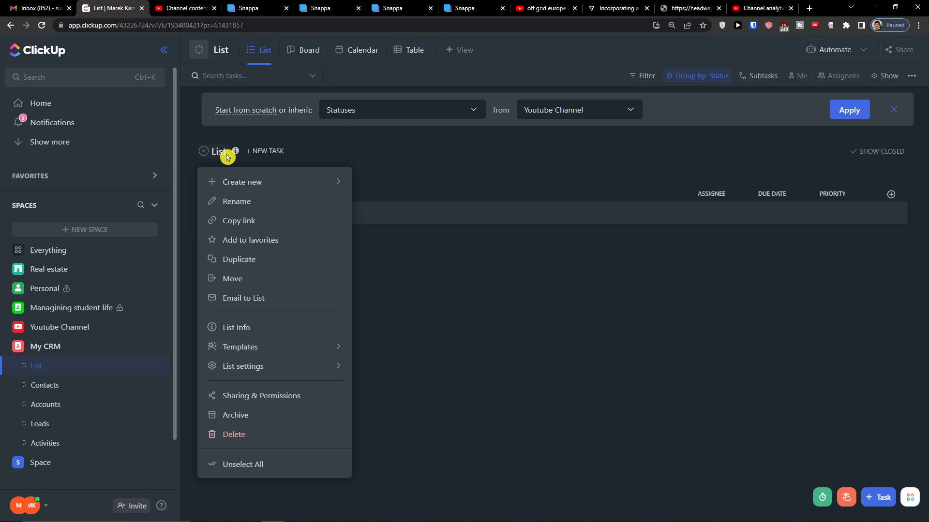
pyautogui.click(257, 150)
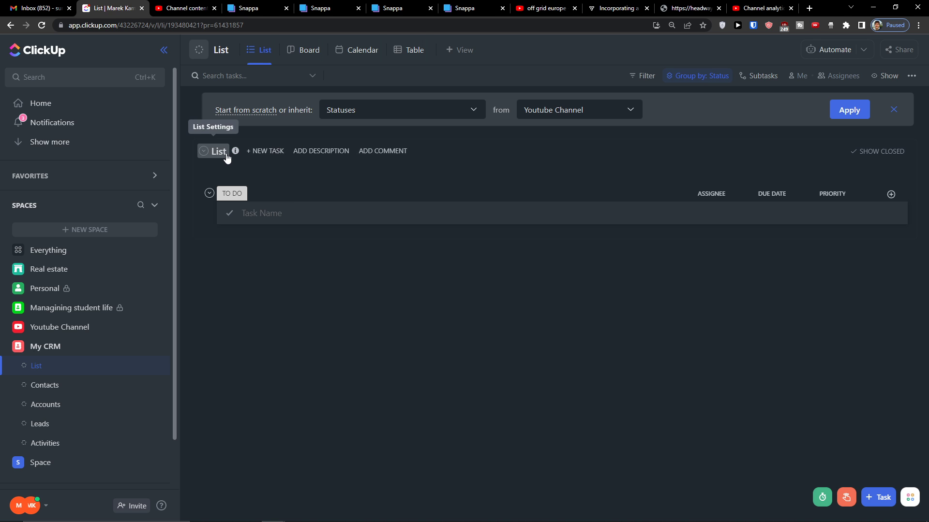
pyautogui.click(240, 54)
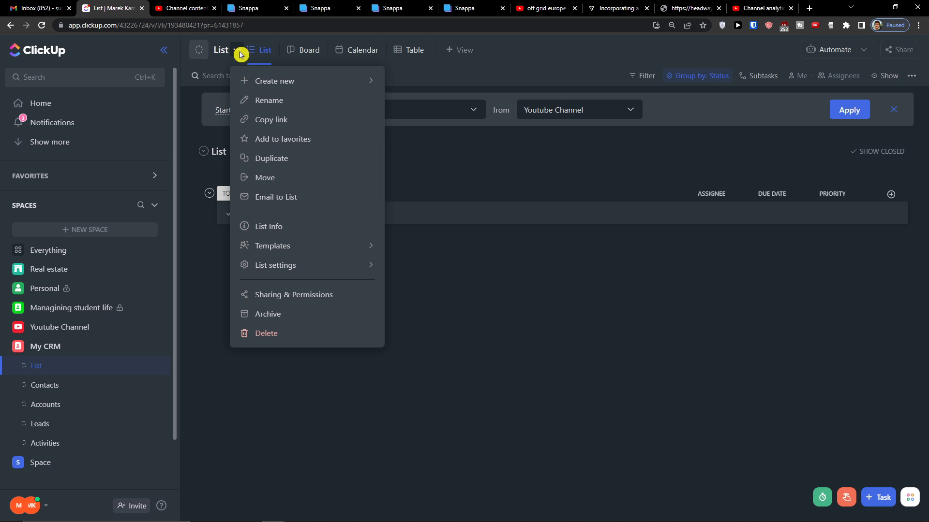
pyautogui.click(249, 99)
pyautogui.write('Deal')
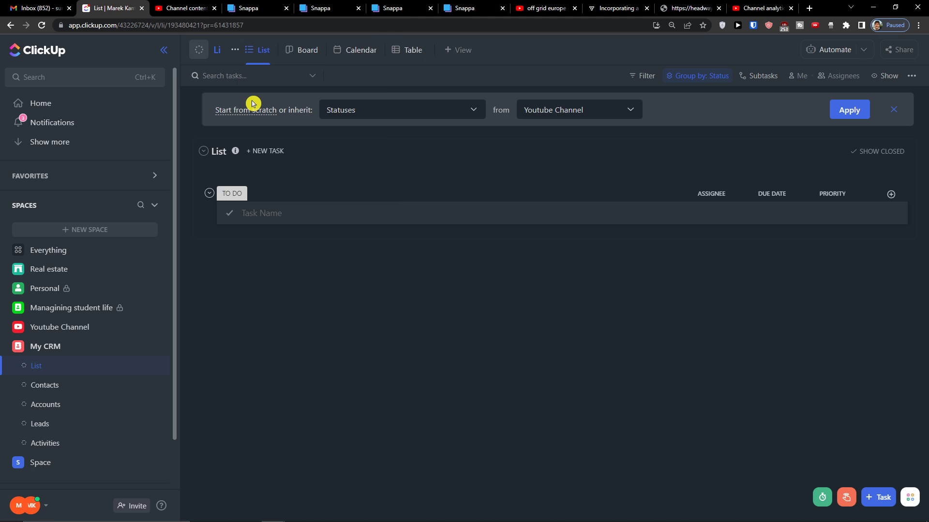
pyautogui.write('s')
pyautogui.press('Return')
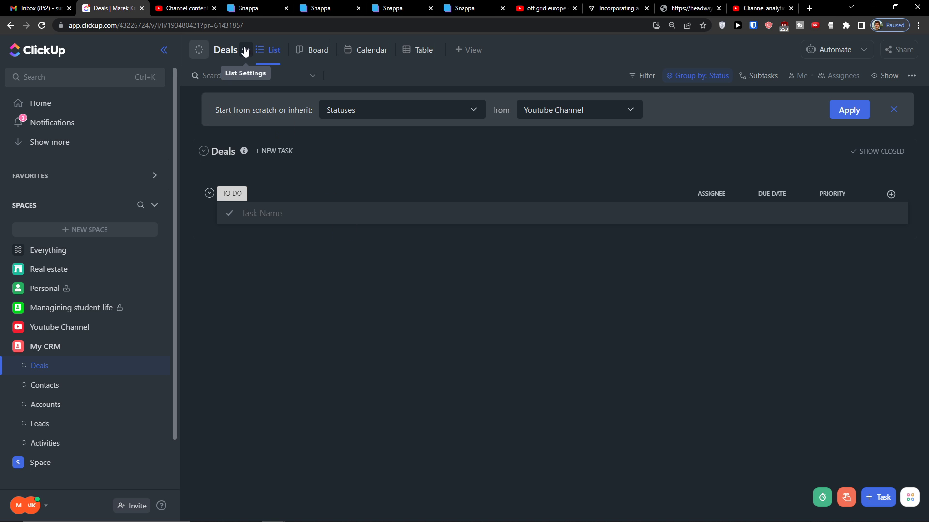
pyautogui.click(244, 50)
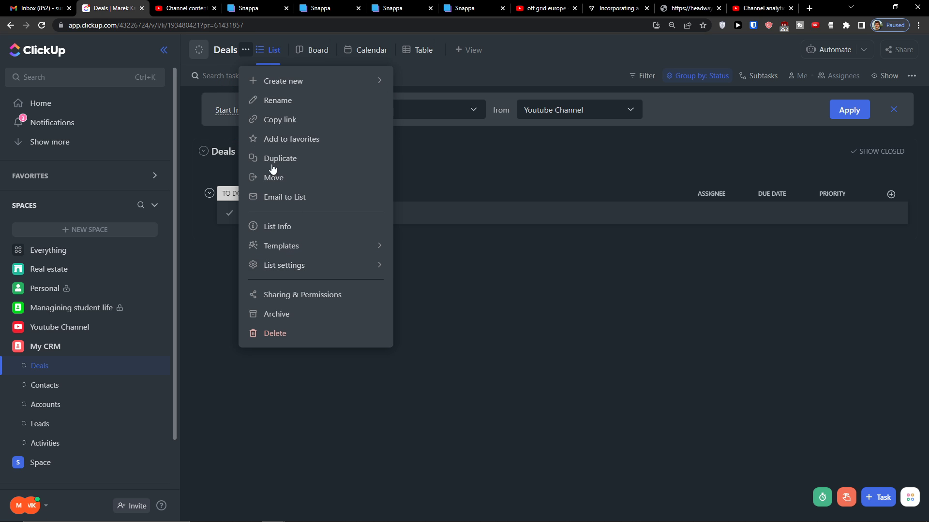
# Switch Deals to custom statuses, renaming TO DO and IN PROGRESS to CLOSED WON and ACTIVE DEALS
pyautogui.moveTo(336, 267)
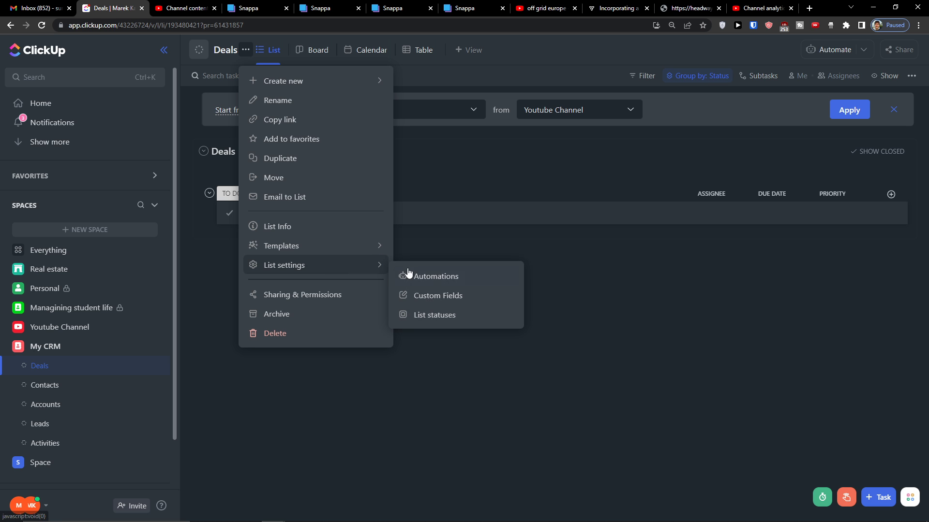
pyautogui.click(427, 312)
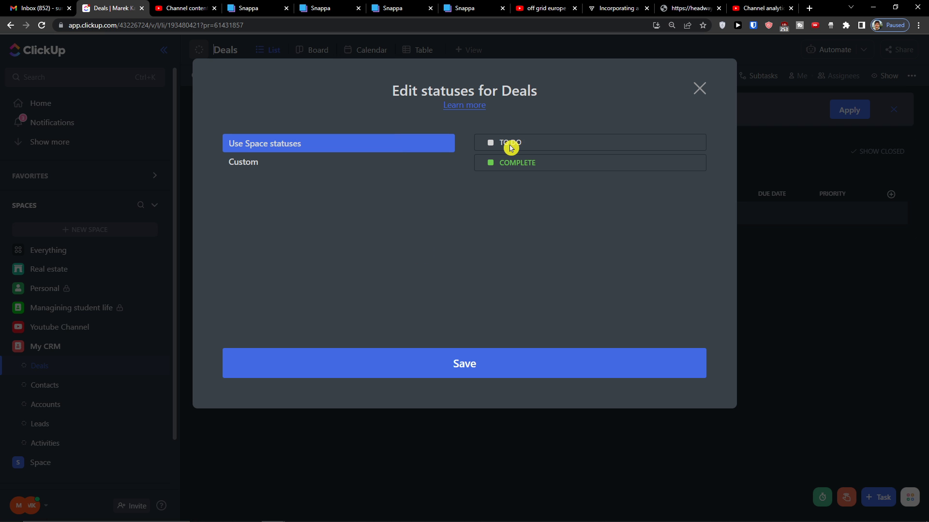
pyautogui.click(389, 163)
pyautogui.doubleClick(515, 160)
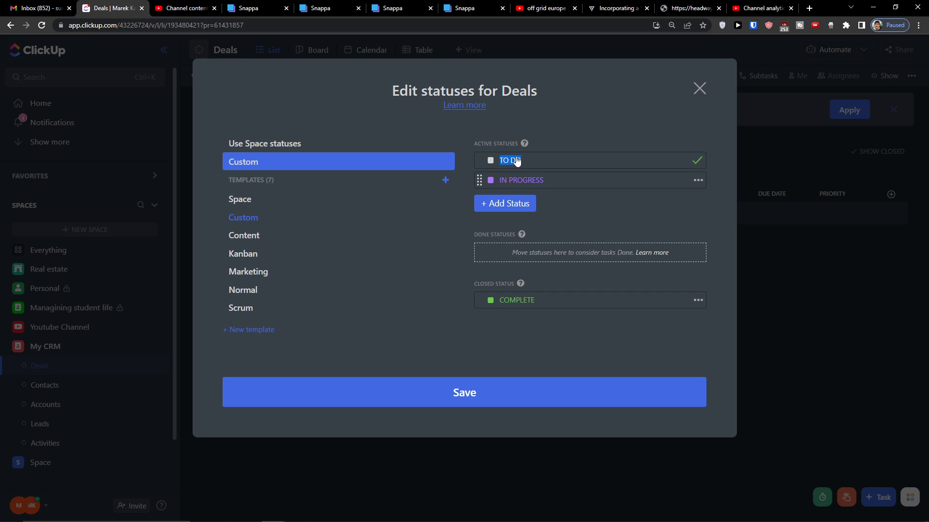
pyautogui.press('BackSpace')
pyautogui.click(549, 185)
pyautogui.press('BackSpace')
pyautogui.click(492, 167)
# Colour CLOSED WON green and ACTIVE DEALS blue, then save the statuses
pyautogui.click(490, 159)
pyautogui.click(497, 138)
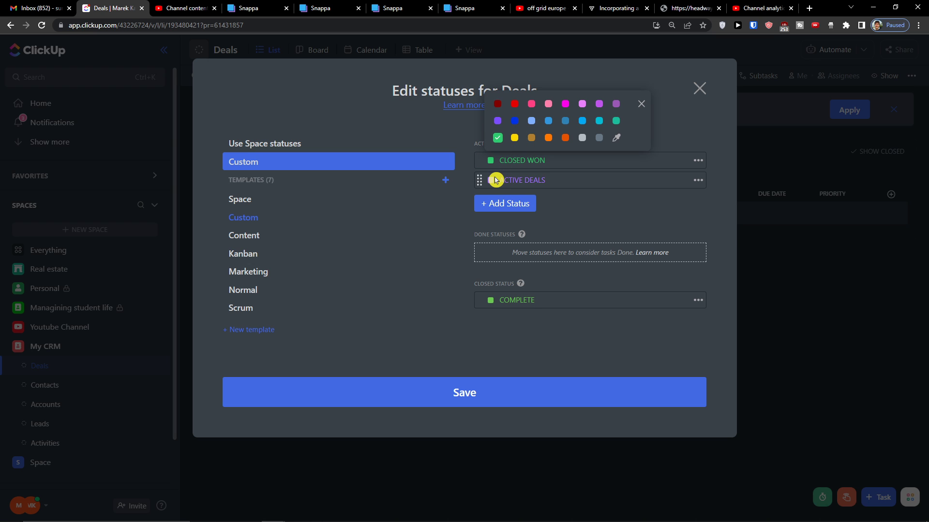
pyautogui.click(495, 180)
pyautogui.click(491, 180)
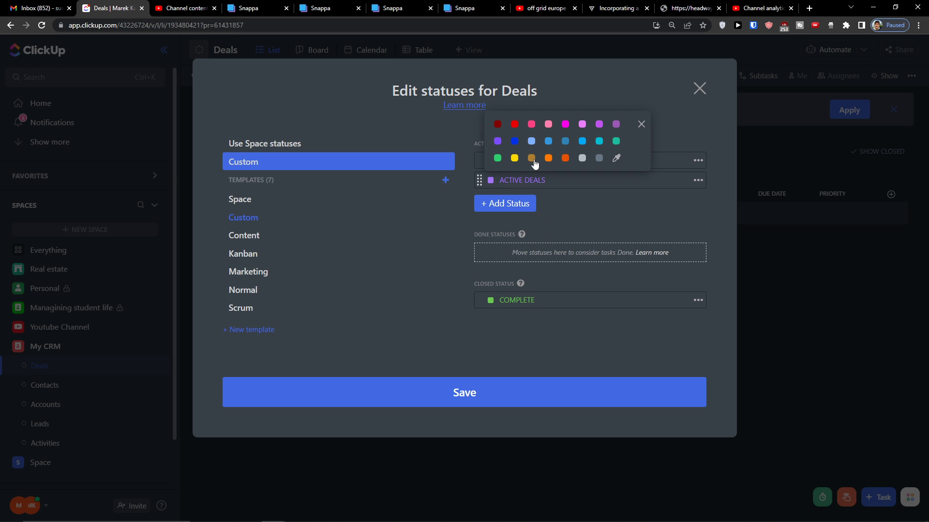
pyautogui.click(515, 144)
pyautogui.click(468, 186)
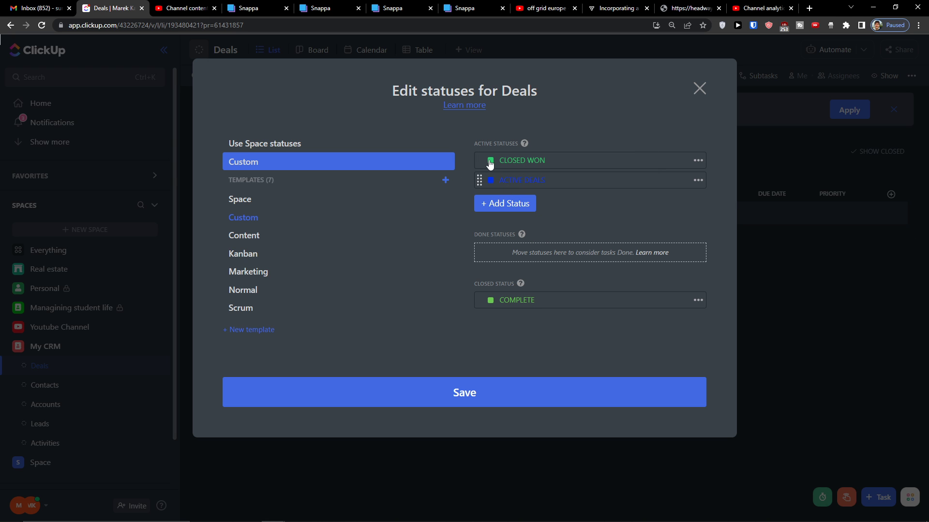
pyautogui.moveTo(524, 181); pyautogui.dragTo(568, 221)
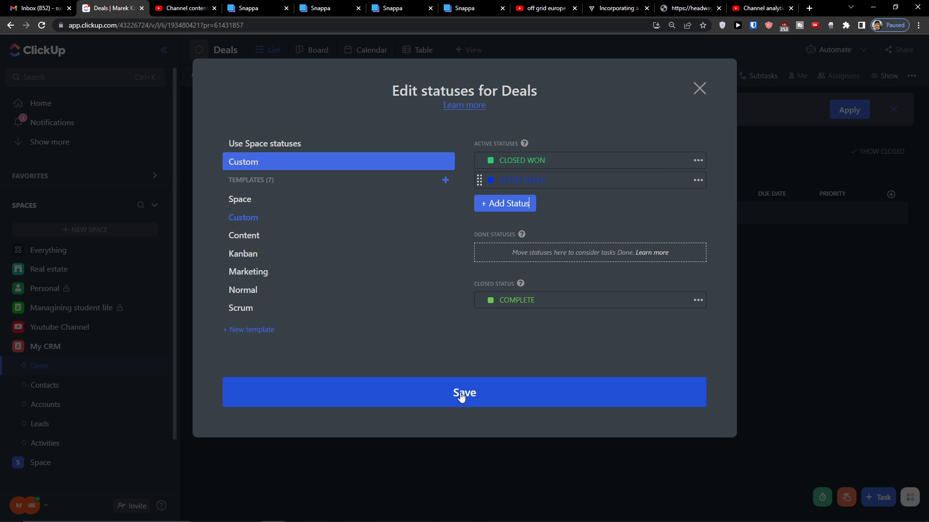
pyautogui.click(454, 407)
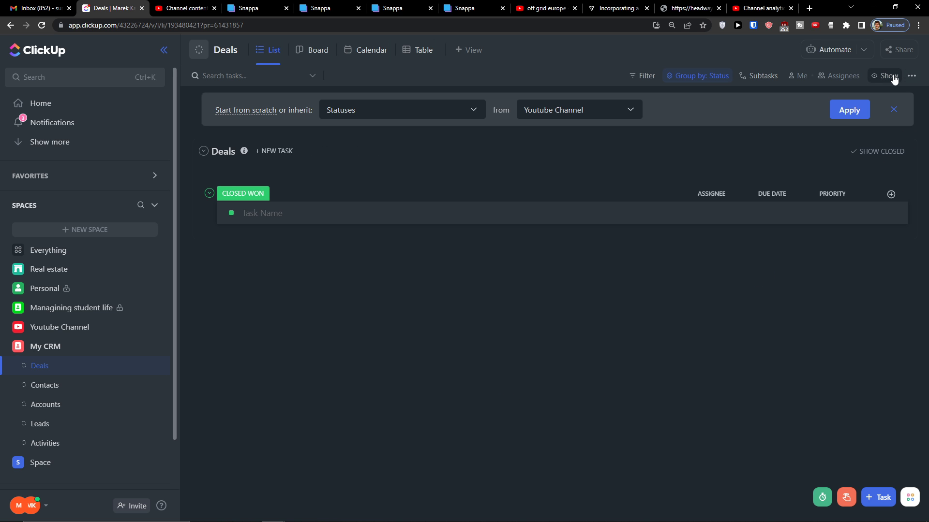
# Dismiss the inherit banner and show empty status groups in the Deals list
pyautogui.click(892, 109)
pyautogui.click(887, 77)
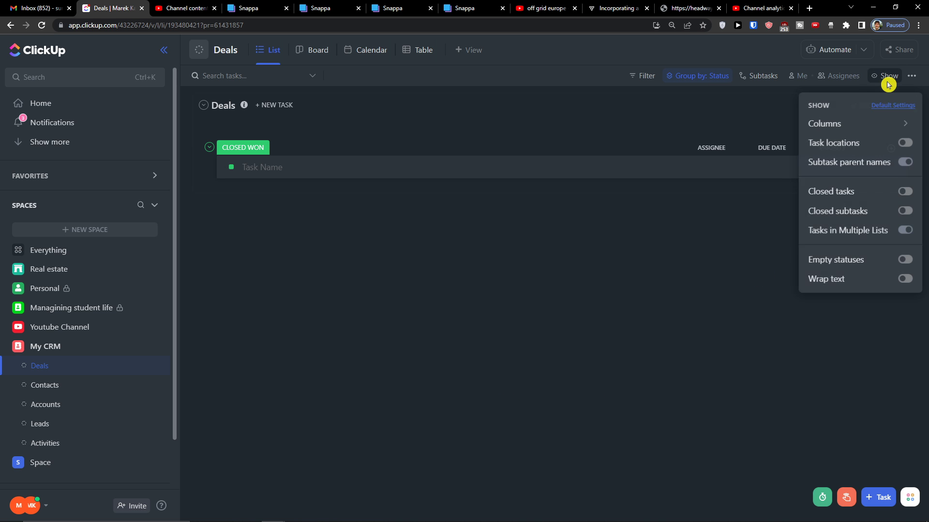
pyautogui.click(905, 261)
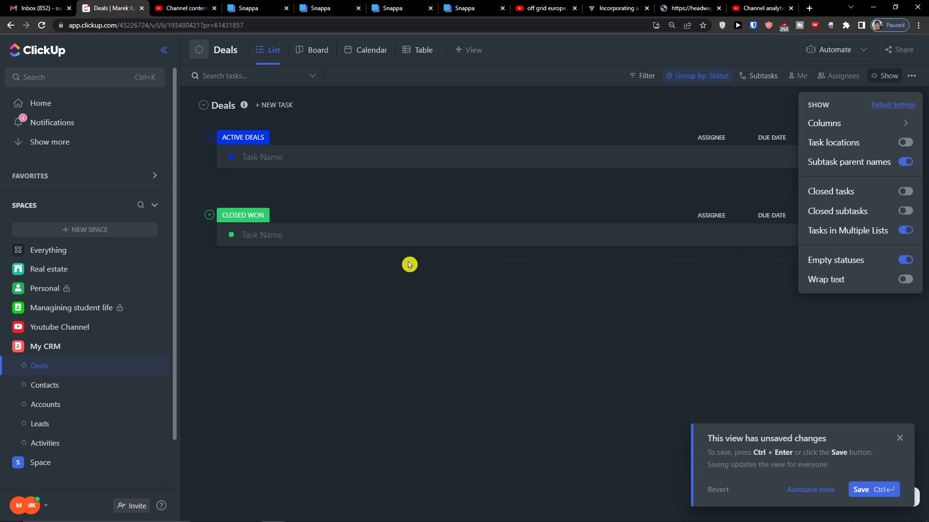
pyautogui.click(234, 327)
# Add task 'Deal name 1' under ACTIVE DEALS and begin a Dropdown column named Stage
pyautogui.click(256, 158)
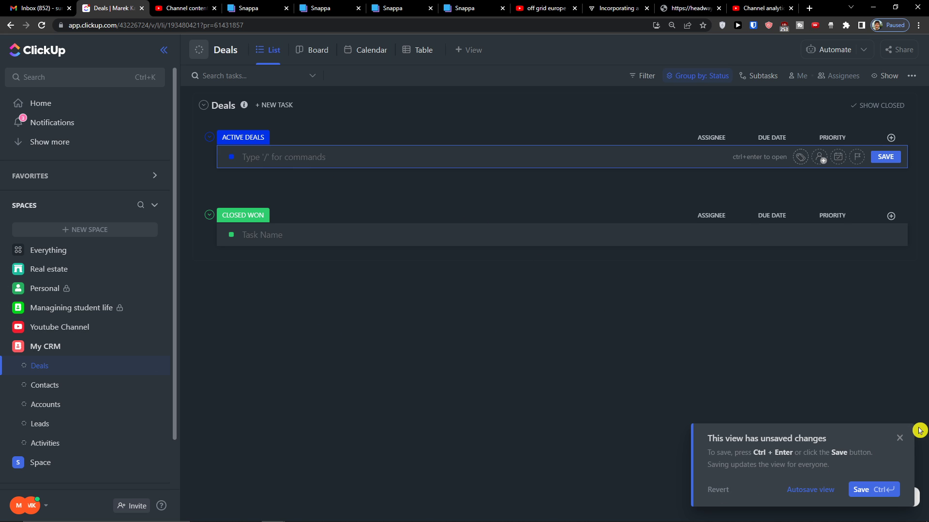
pyautogui.click(892, 443)
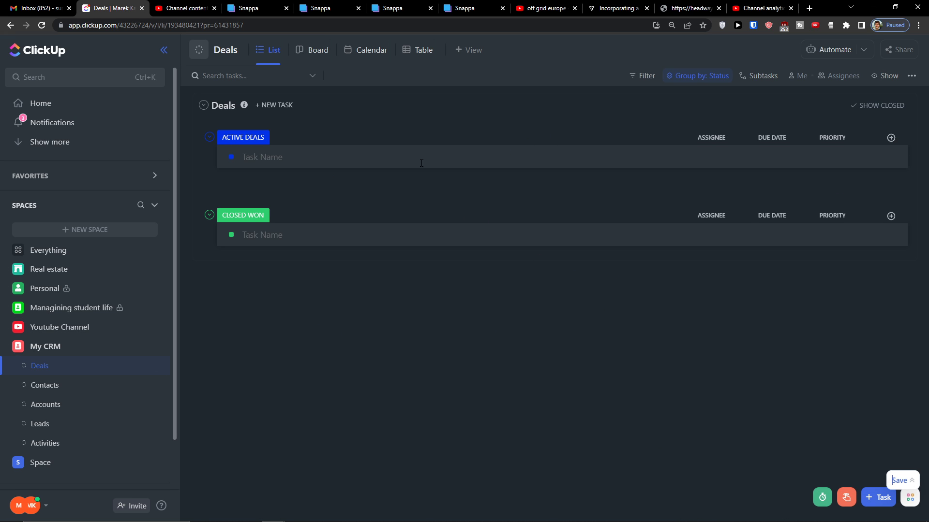
pyautogui.click(315, 156)
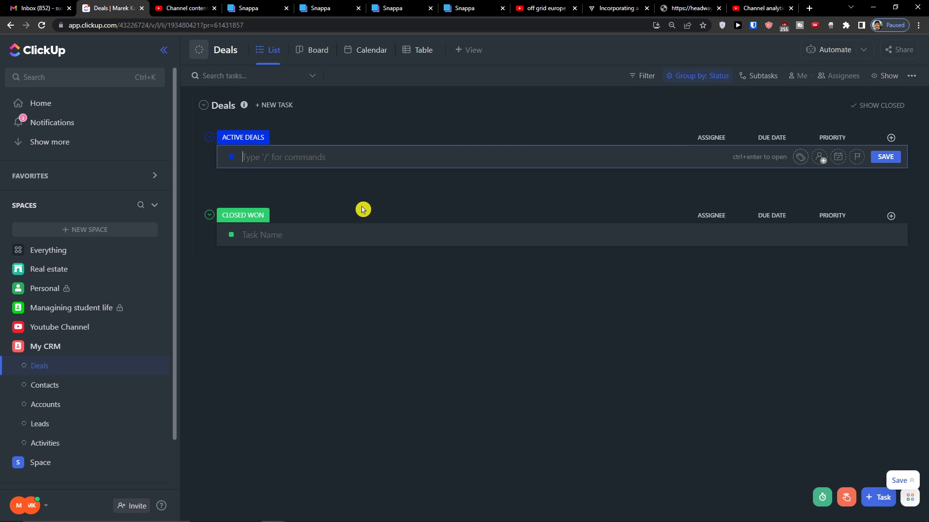
pyautogui.write('Deal name 1')
pyautogui.press('Return')
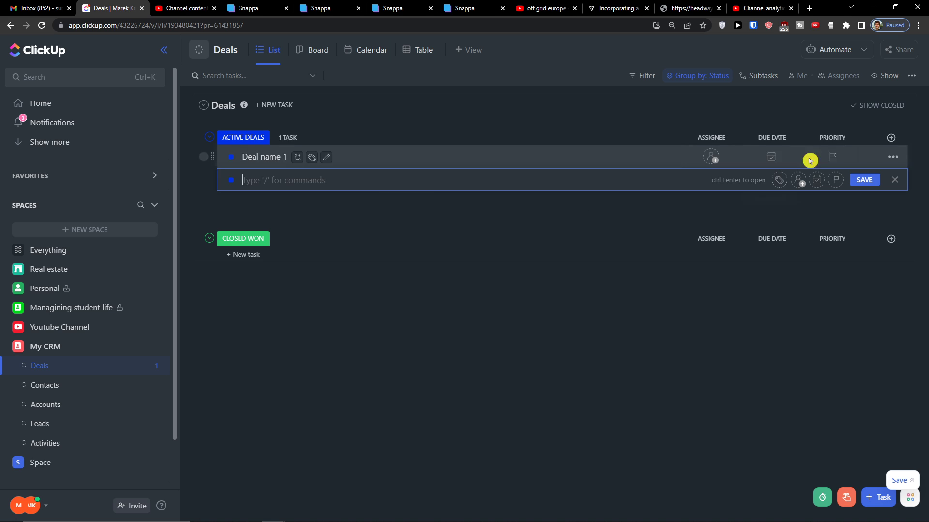
pyautogui.click(892, 138)
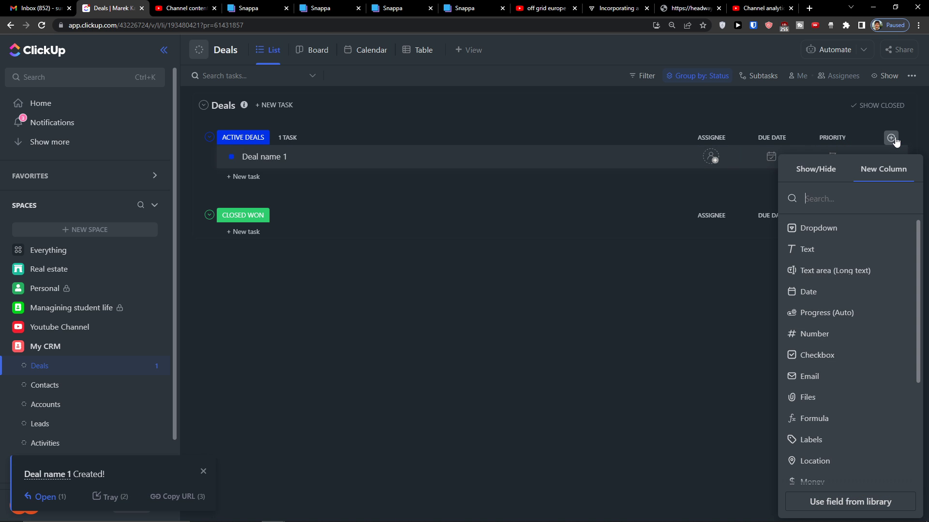
pyautogui.click(839, 229)
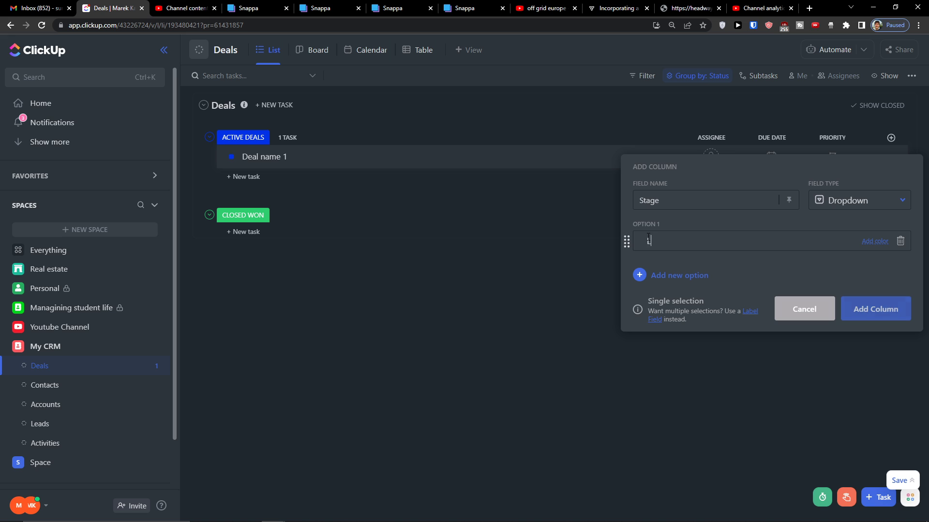
# Enter Stage options LEAD, Proposal, Negotiation, Contract Sent, Won and Lost
pyautogui.write('EAD')
pyautogui.press('Return')
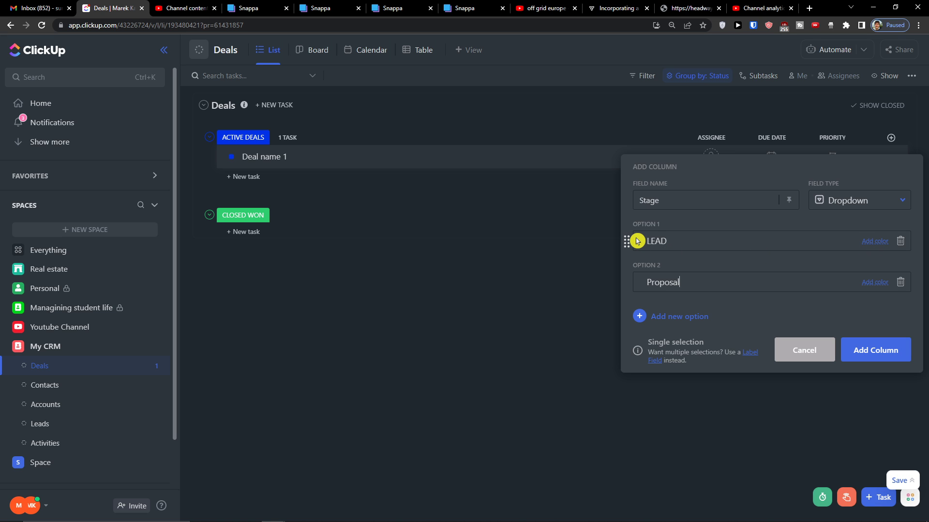
pyautogui.press('Return')
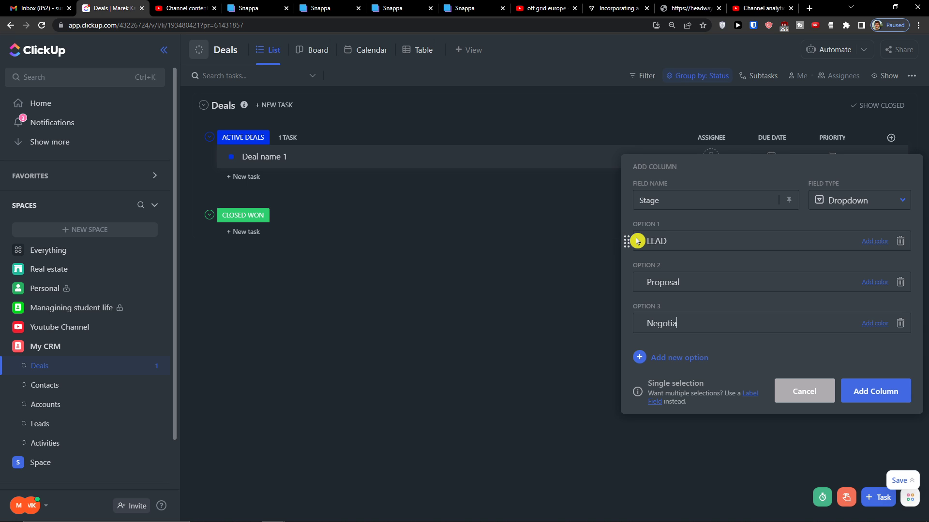
pyautogui.press('Return')
pyautogui.write('Contract Sent')
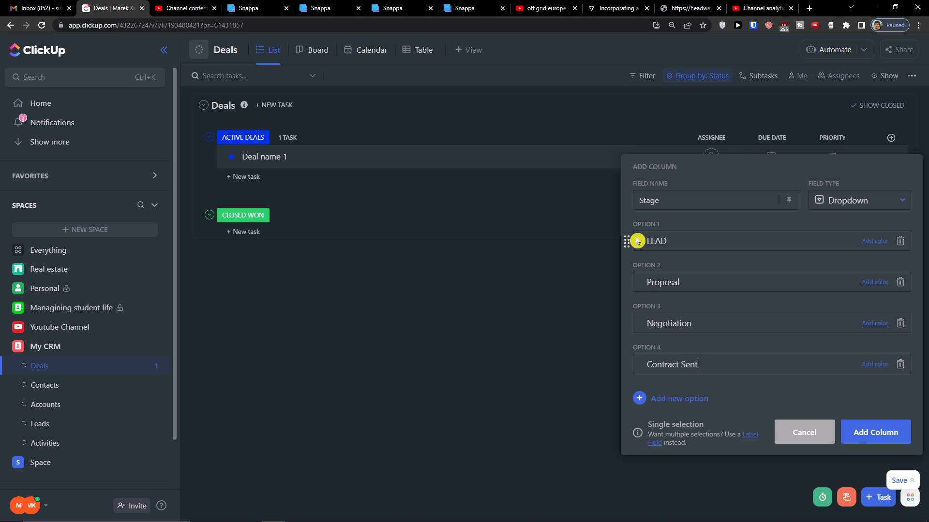
pyautogui.press('Return')
pyautogui.write('Won')
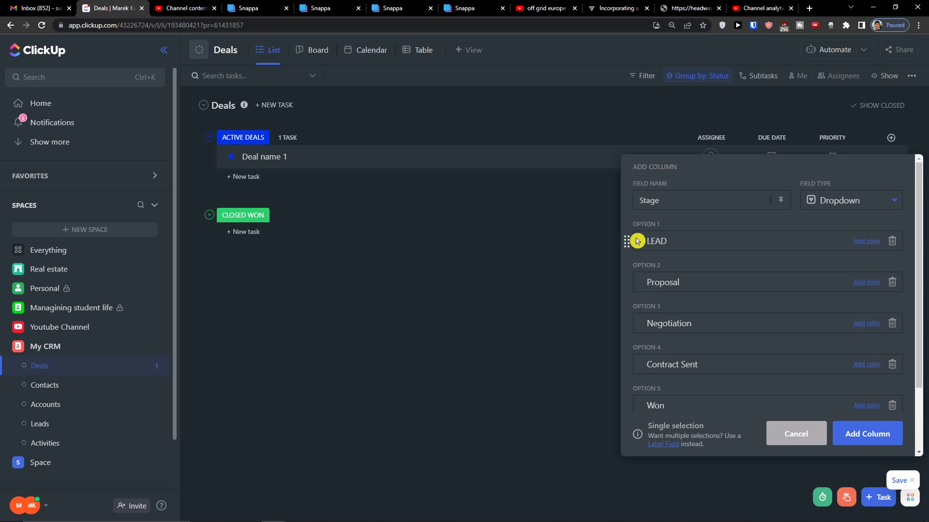
# Colour Won green and Lost red, add the Stage column, and check its choices on Deal name 1
pyautogui.scroll(-3, 636, 241)
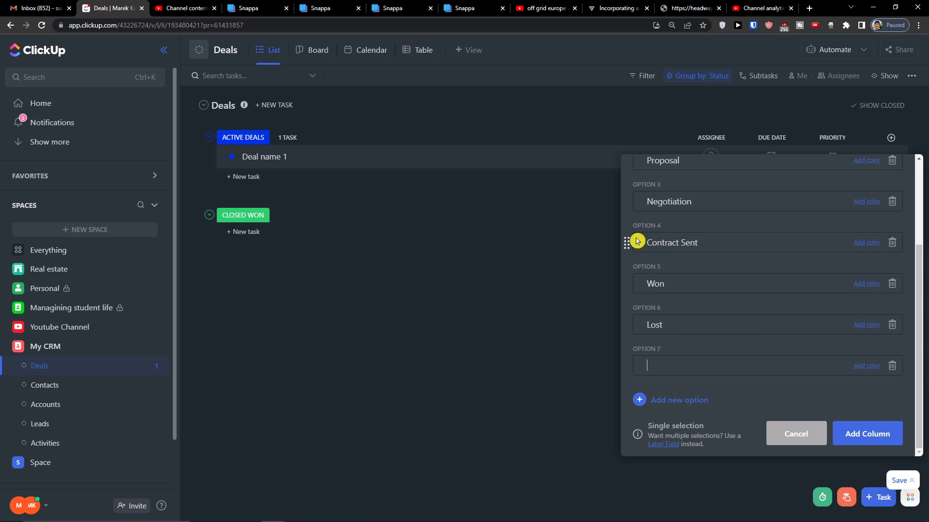
pyautogui.click(877, 327)
pyautogui.click(853, 347)
pyautogui.click(866, 286)
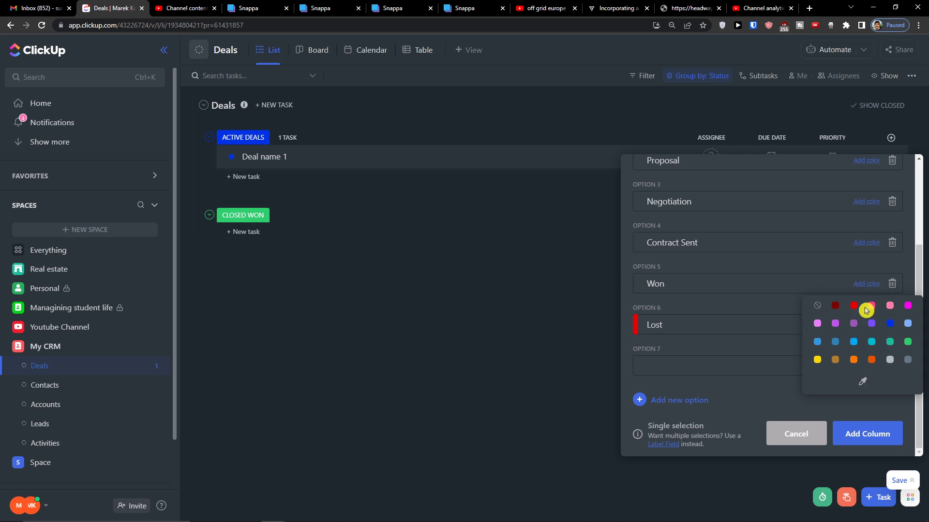
pyautogui.click(907, 342)
pyautogui.scroll(3, 733, 330)
pyautogui.scroll(-2, 734, 329)
pyautogui.scroll(3, 733, 330)
pyautogui.scroll(-3, 763, 348)
pyautogui.scroll(3, 800, 325)
pyautogui.scroll(-3, 799, 325)
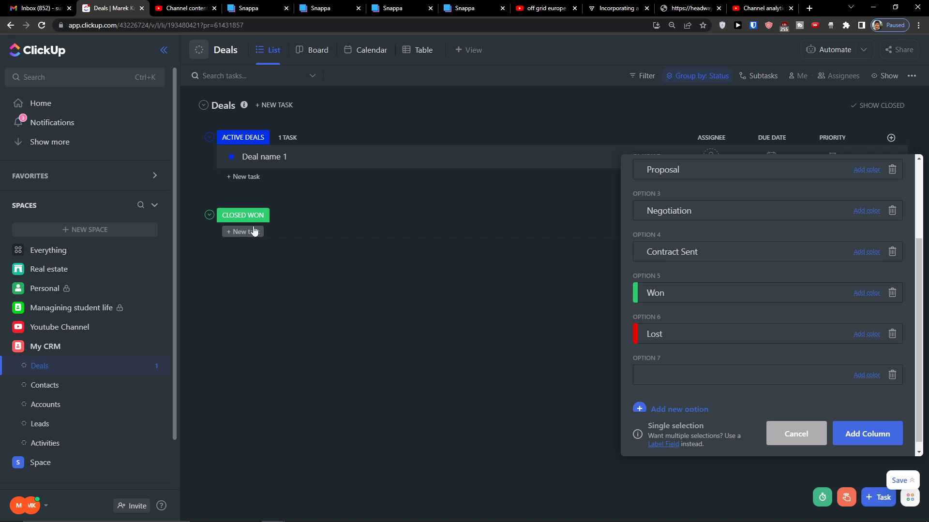
pyautogui.click(873, 429)
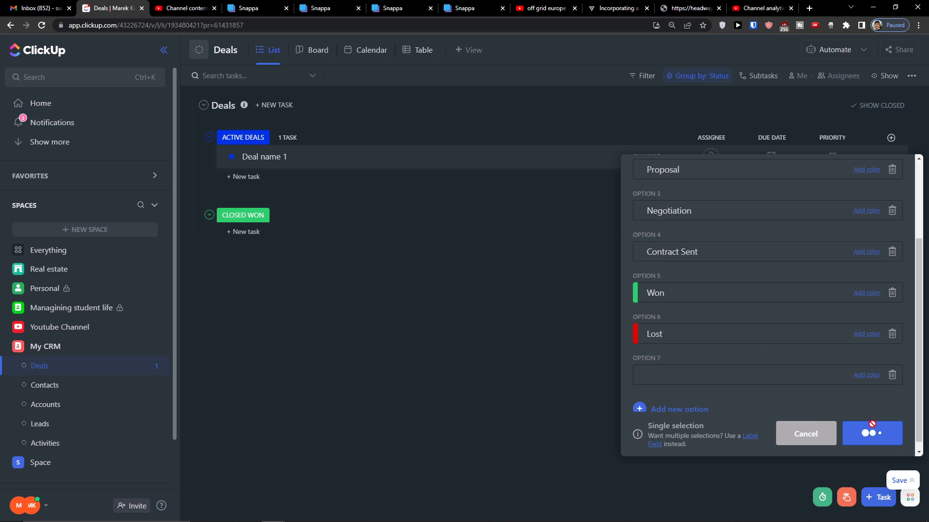
pyautogui.click(834, 159)
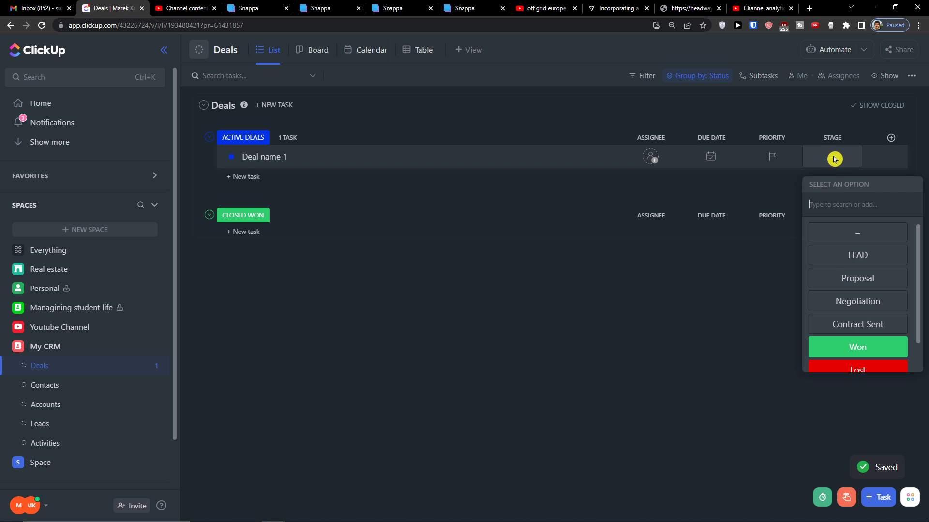
pyautogui.click(512, 356)
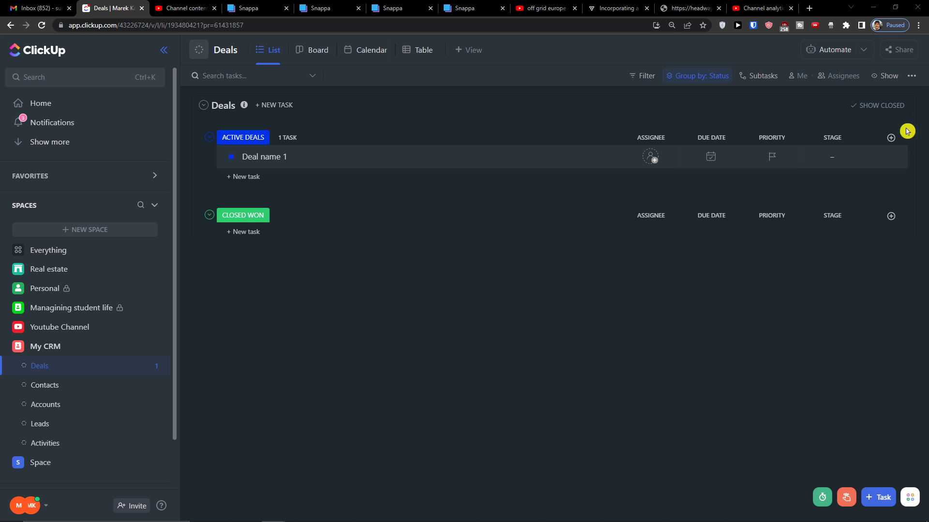
# Add a Contact relationship column linked to the My CRM Contacts list, leaving Deal name 1 empty
pyautogui.click(891, 138)
pyautogui.scroll(-3, 822, 348)
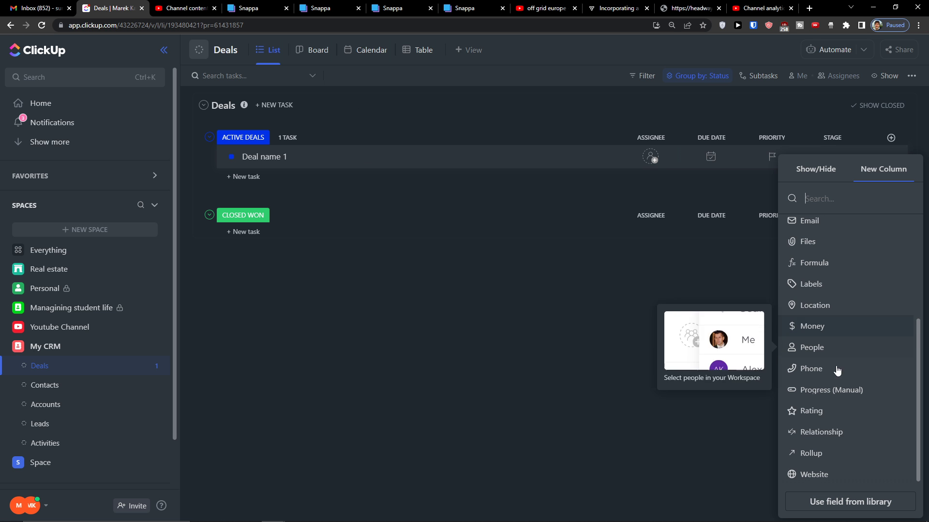
pyautogui.click(846, 436)
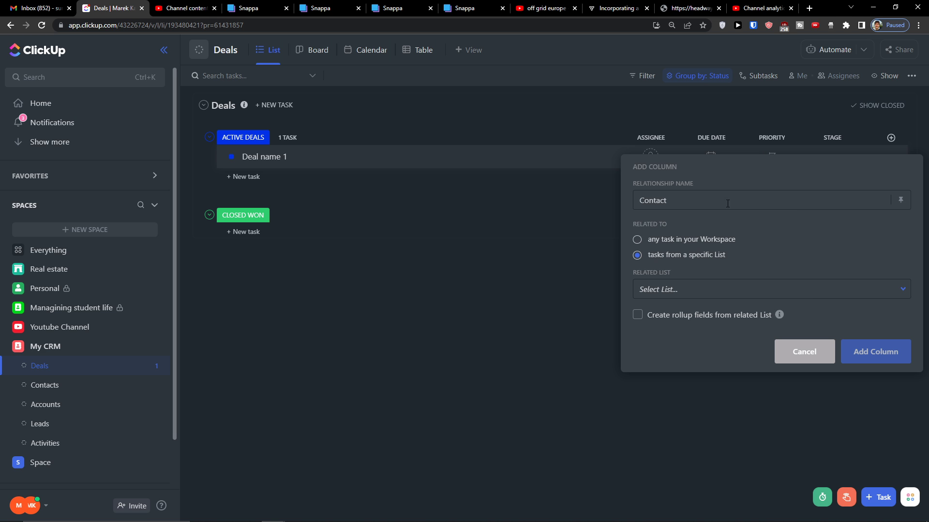
pyautogui.click(661, 289)
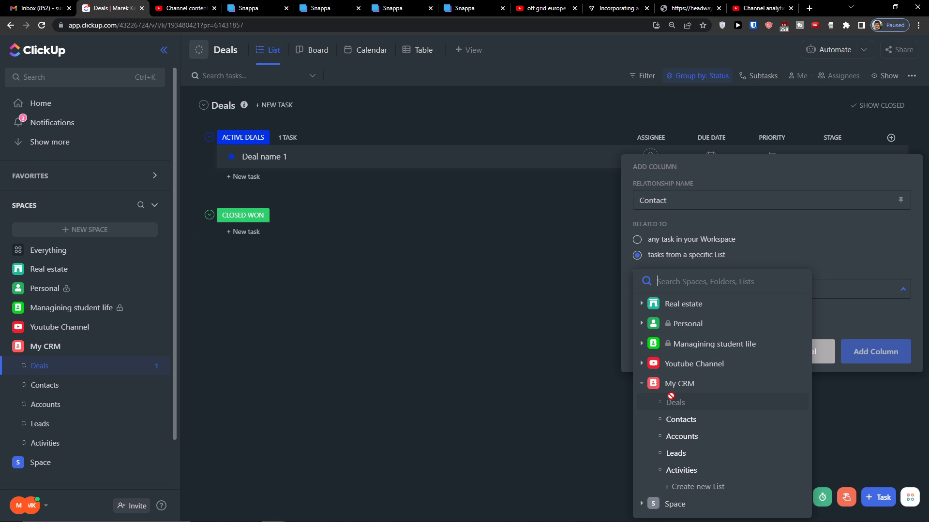
pyautogui.click(673, 421)
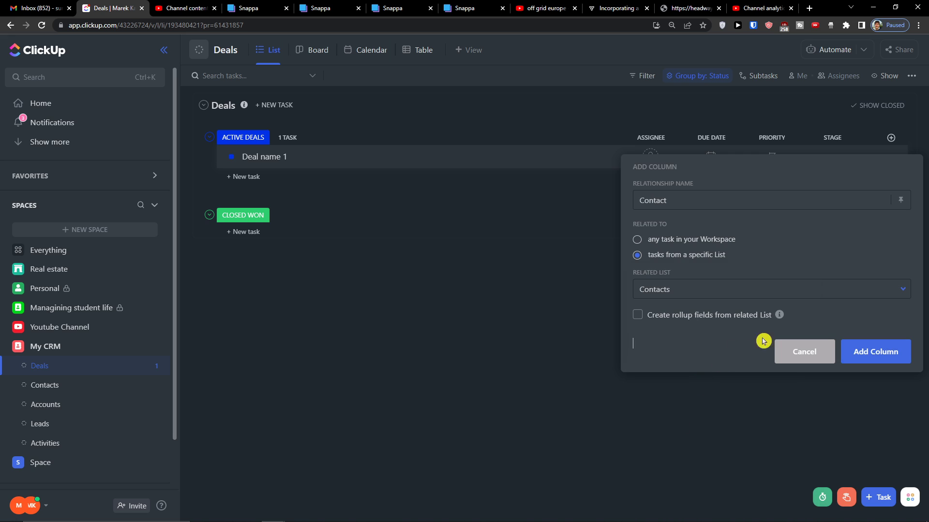
pyautogui.click(873, 354)
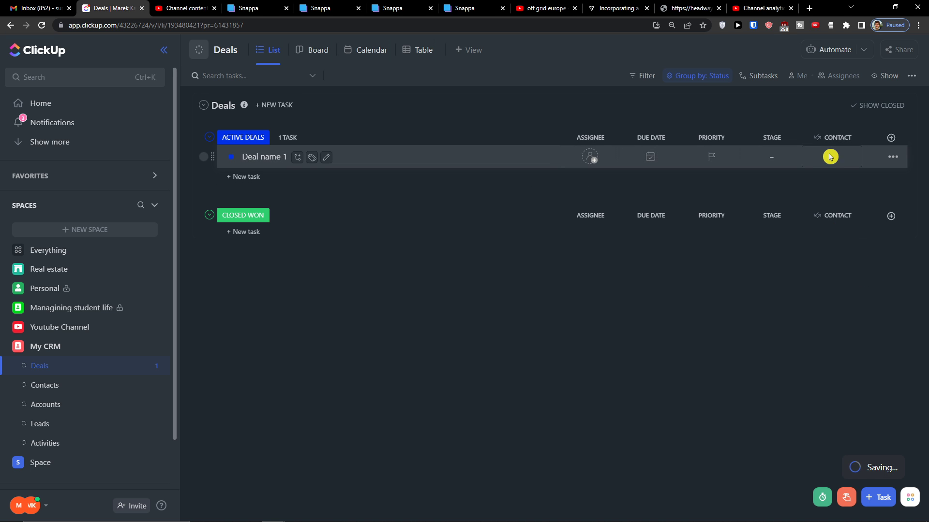
pyautogui.click(830, 157)
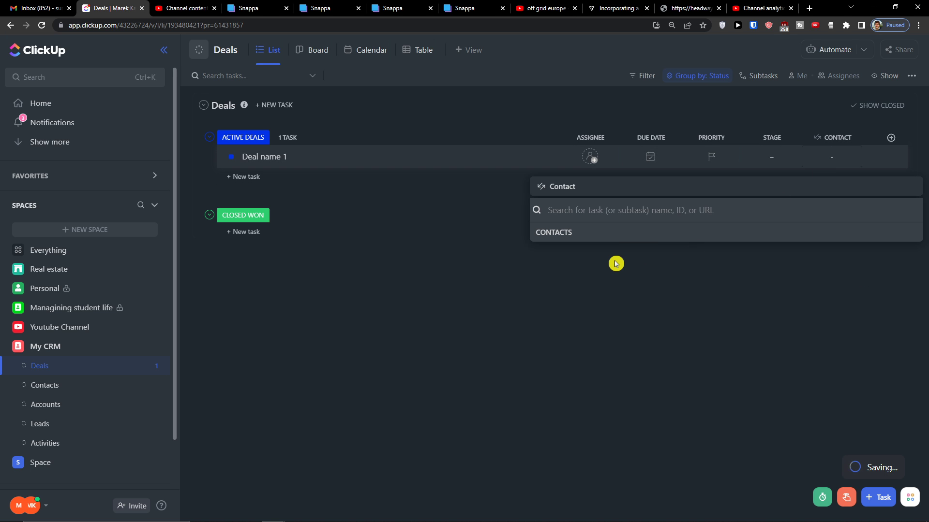
pyautogui.click(624, 292)
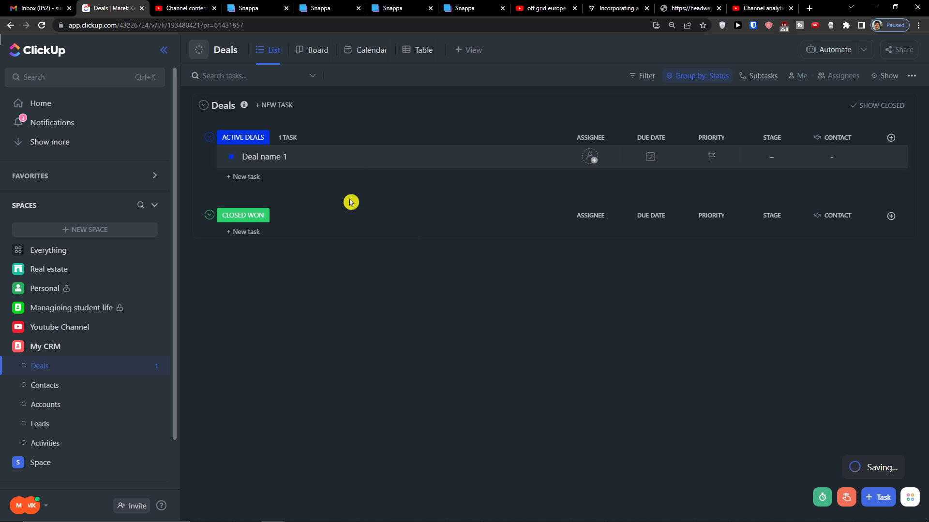
# Append a contact's first name to the Deal name 1 title and close the task
pyautogui.click(344, 156)
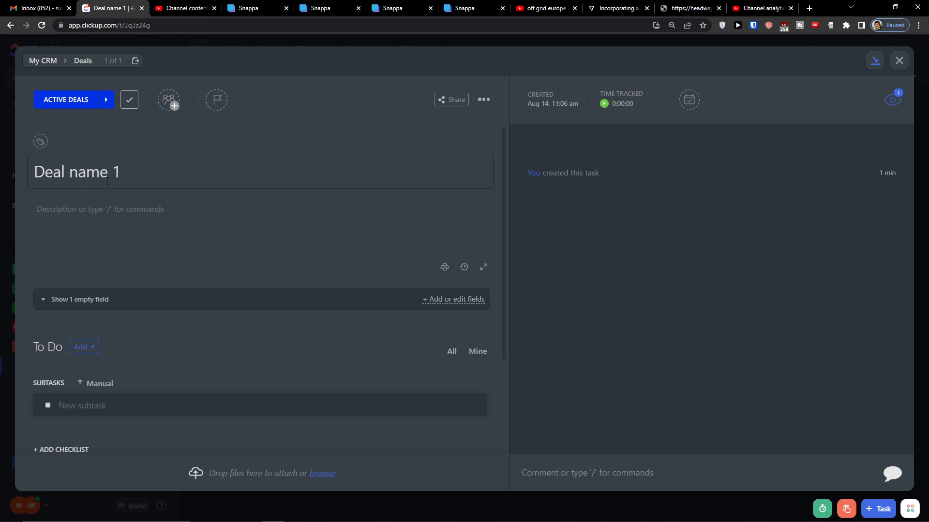
pyautogui.write('Marcus')
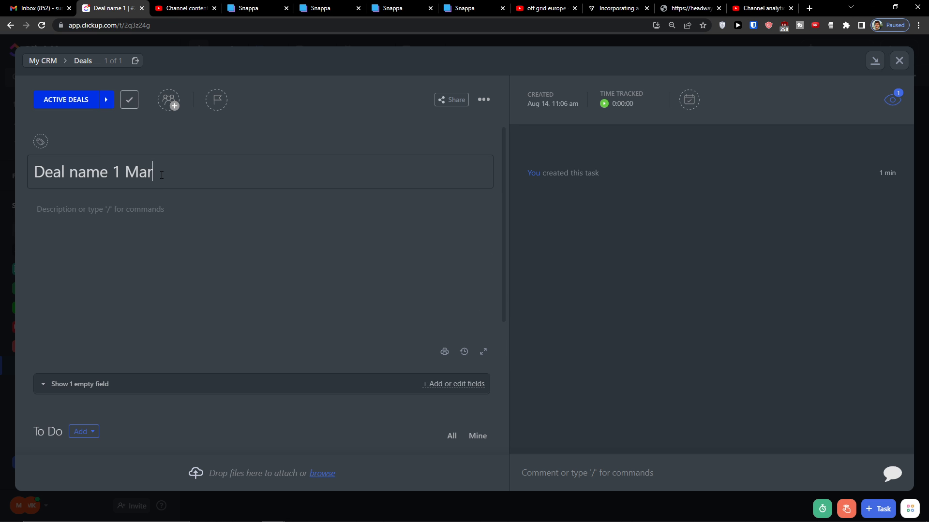
pyautogui.click(899, 61)
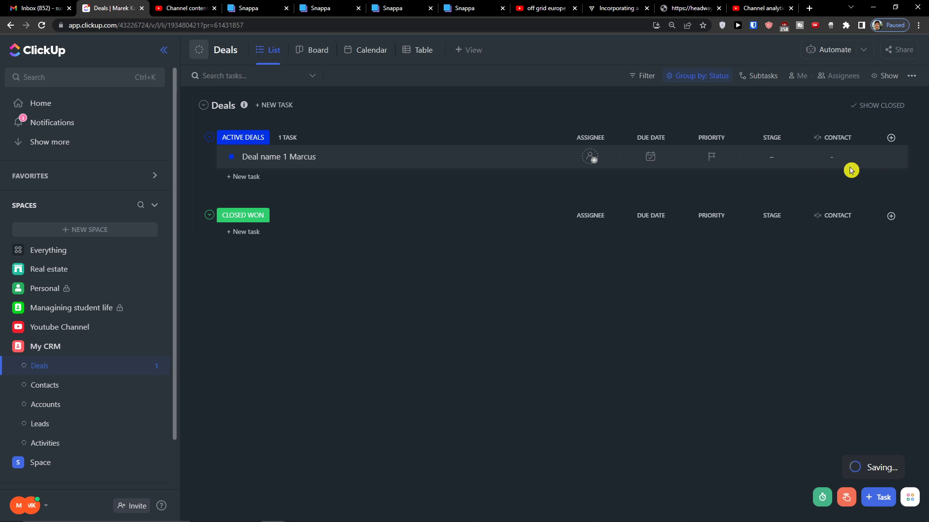
# Add a Relationship column named Accounts pointing to the My CRM Accounts list
pyautogui.click(891, 138)
pyautogui.scroll(-3, 874, 336)
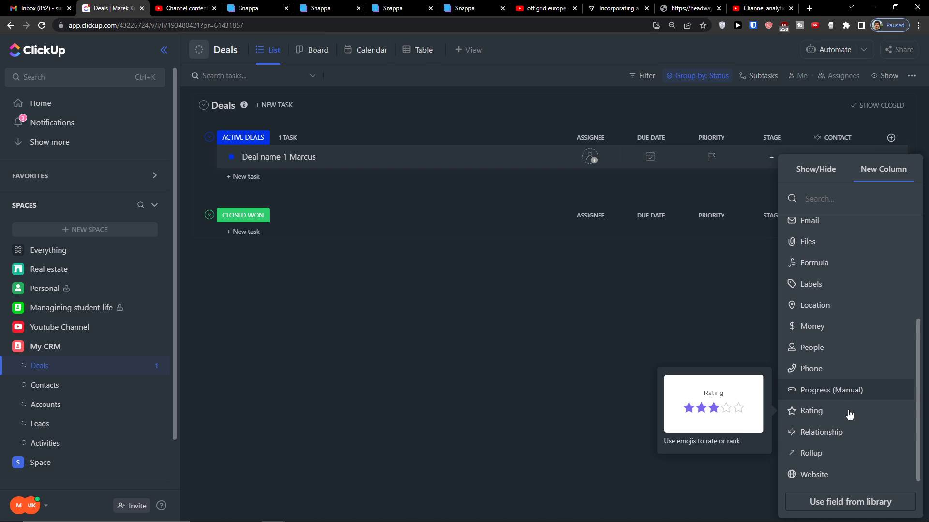
pyautogui.click(838, 437)
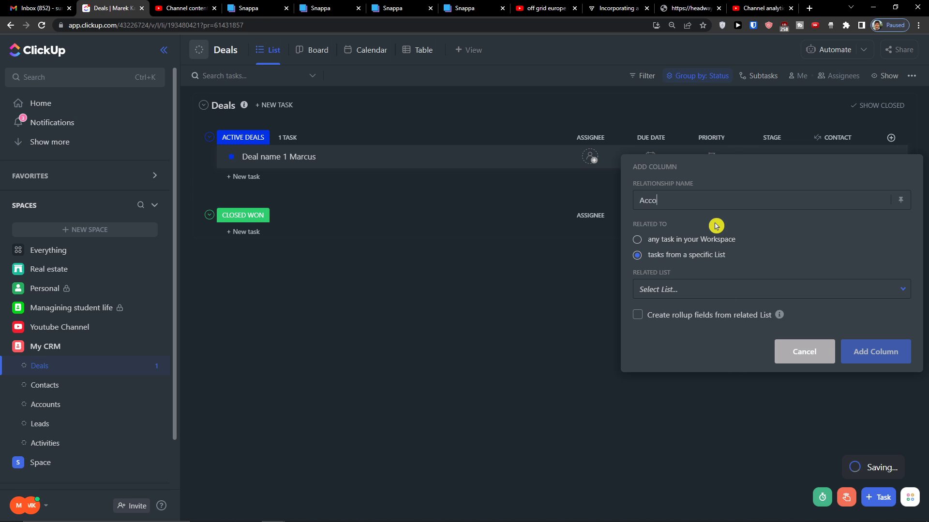
pyautogui.click(694, 301)
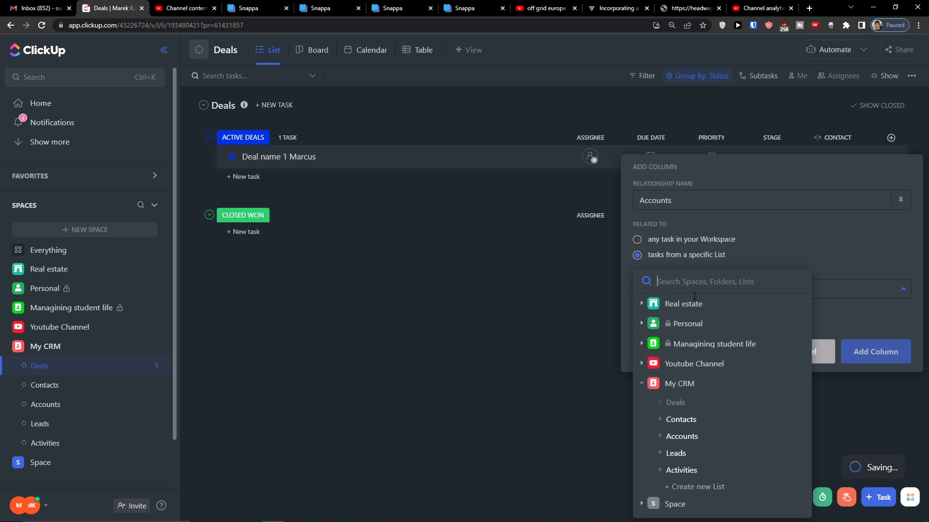
pyautogui.click(677, 439)
pyautogui.click(875, 352)
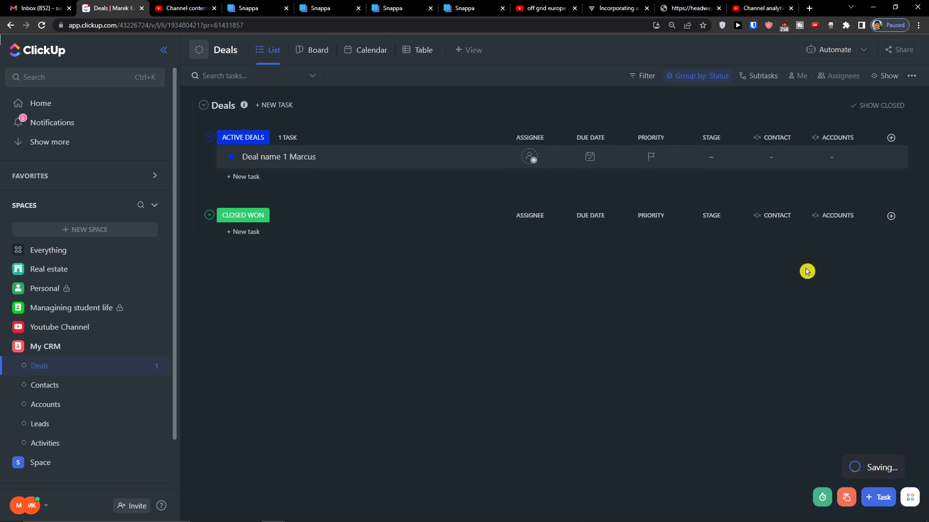
# Set the deal's priority to Normal
pyautogui.click(890, 141)
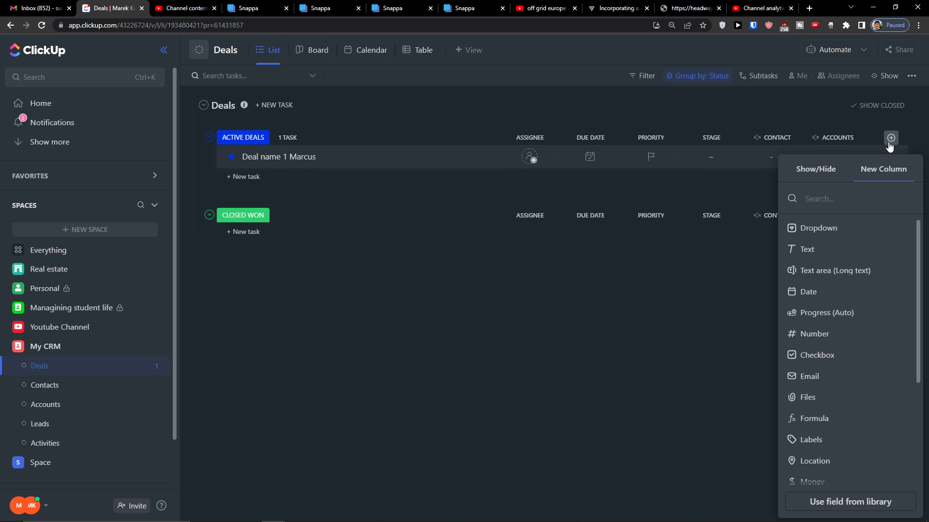
pyautogui.write('p')
pyautogui.press('BackSpace')
pyautogui.click(571, 330)
pyautogui.click(658, 163)
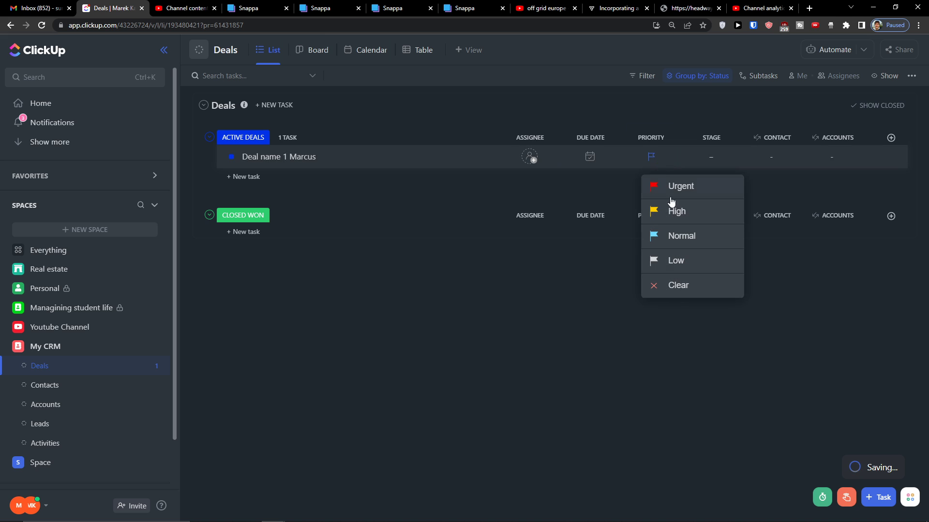
pyautogui.click(672, 237)
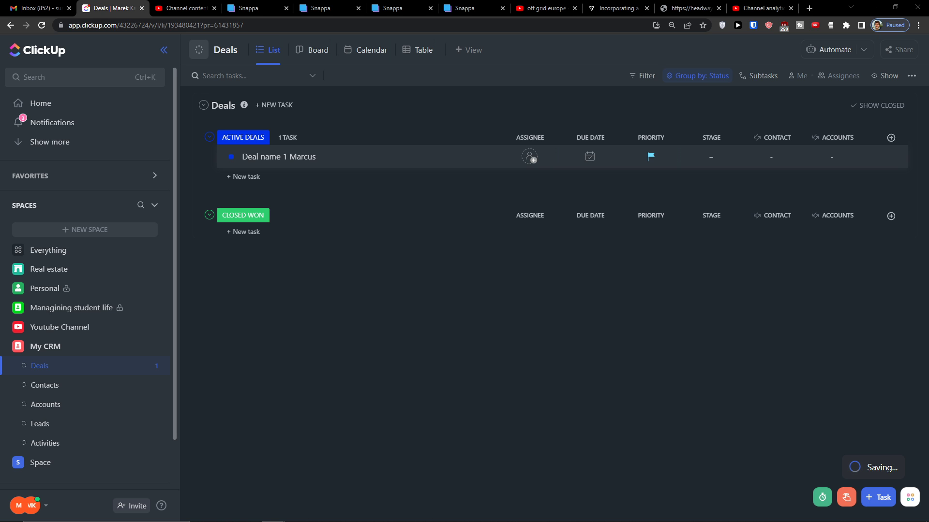
# Add a Money column named 'Deal value' in EUR – Euro (€)
pyautogui.click(891, 138)
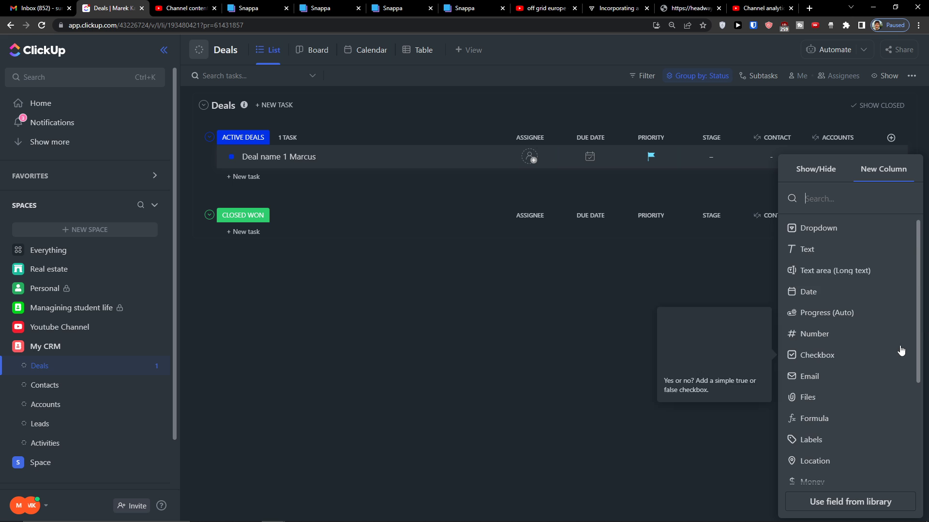
pyautogui.scroll(-1, 866, 370)
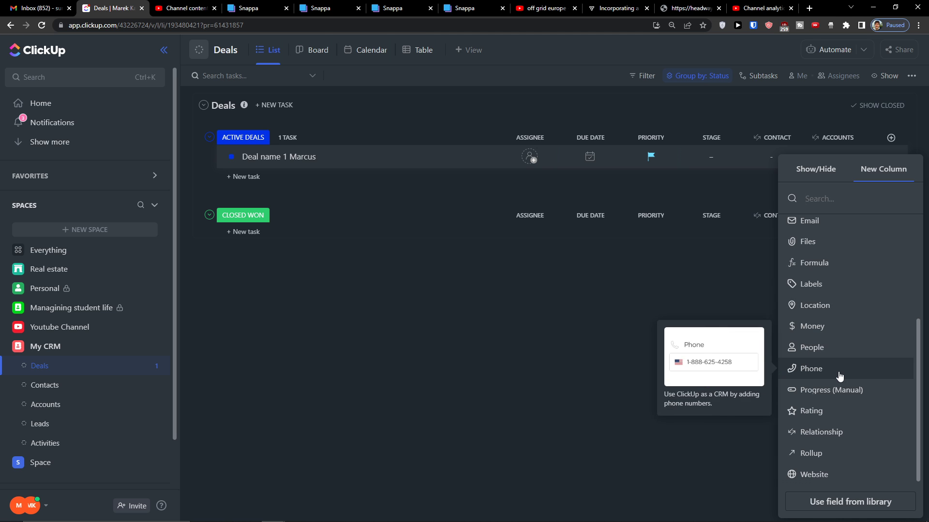
pyautogui.click(812, 326)
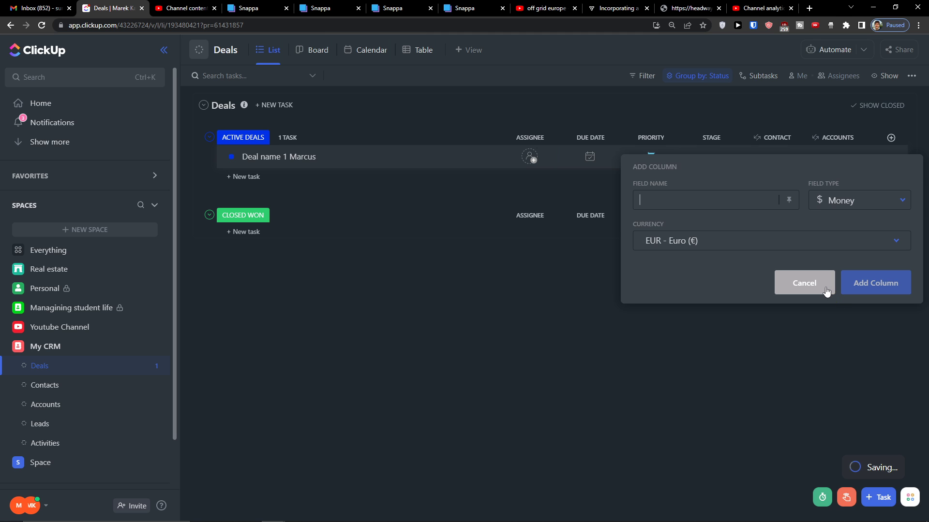
pyautogui.write('Deal value')
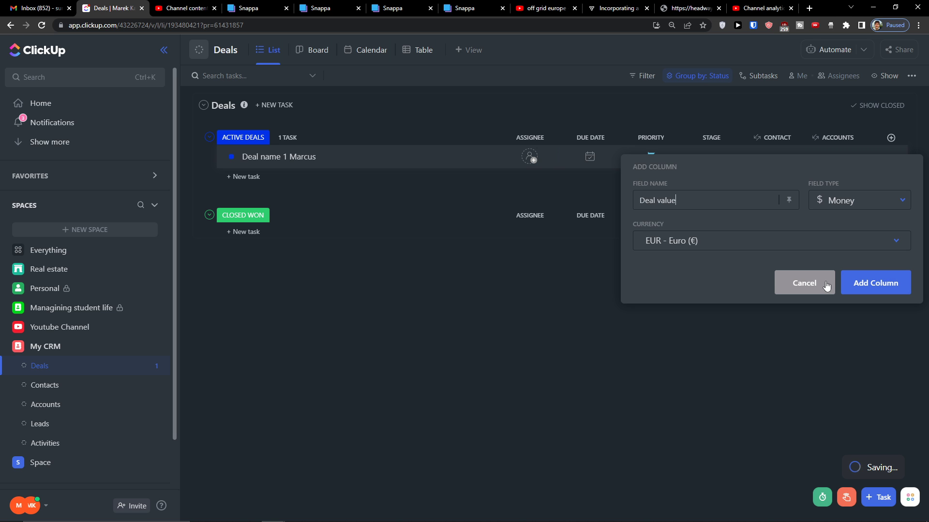
pyautogui.click(869, 284)
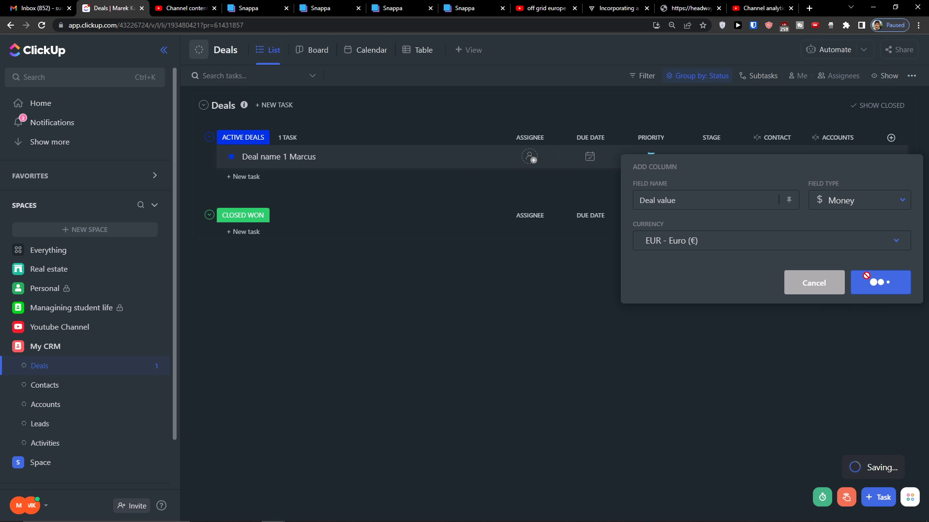
# Add a Date-type column named Deal Lenght to the Deals list
pyautogui.click(890, 139)
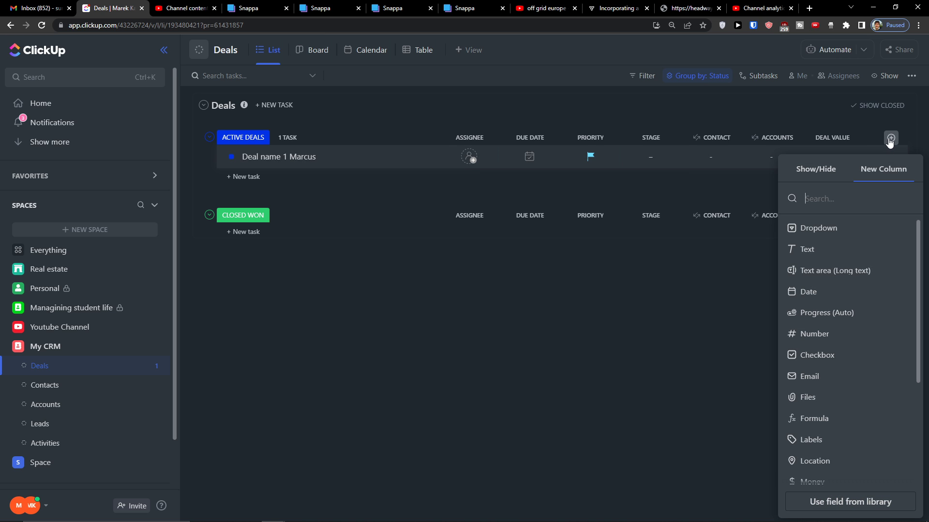
pyautogui.write('Deal')
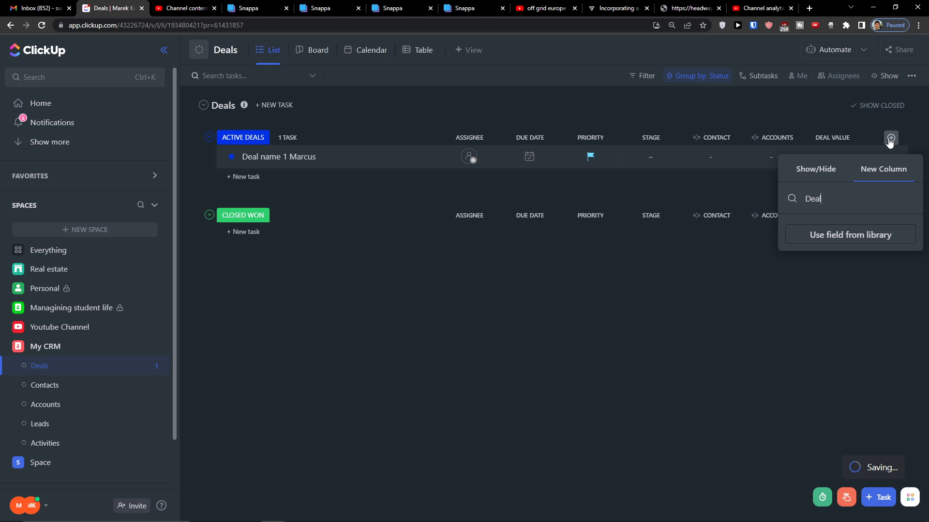
pyautogui.press('BackSpace')
pyautogui.press('BackSpace')
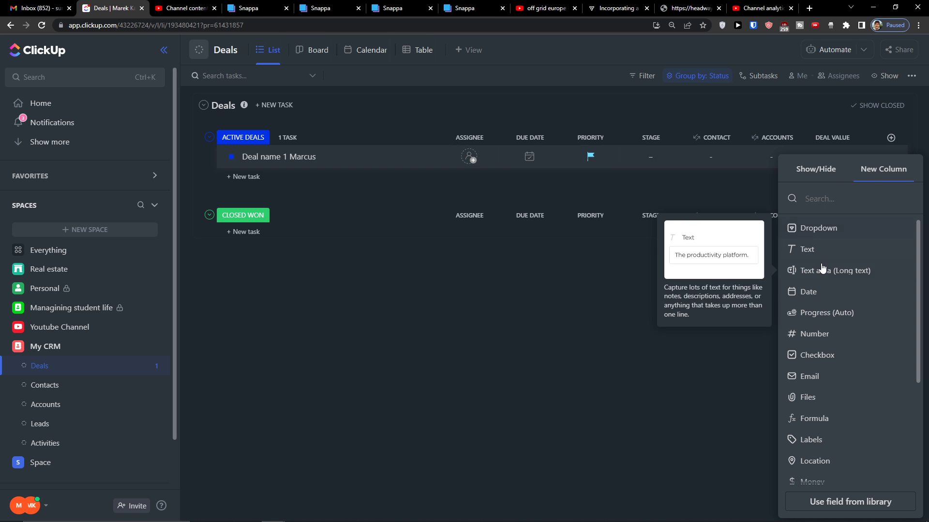
pyautogui.click(838, 293)
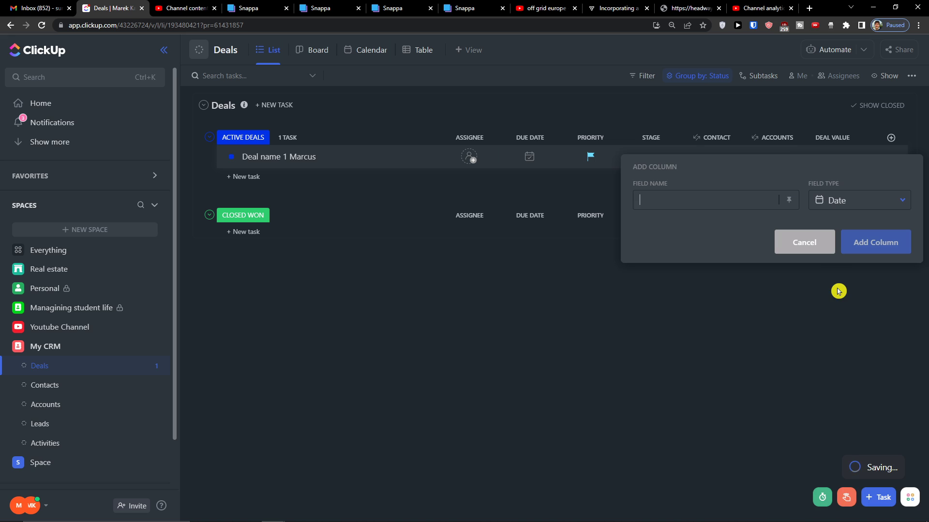
pyautogui.write('Deal Len')
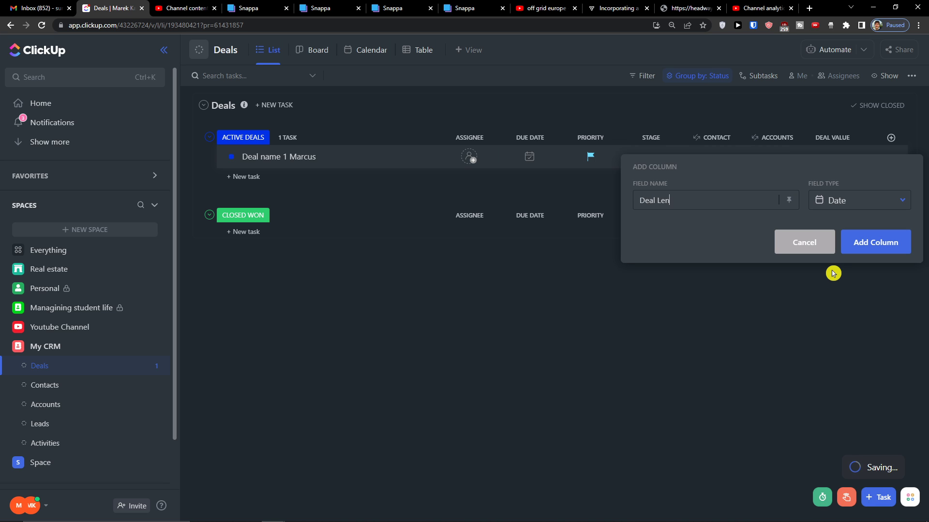
pyautogui.write('ght')
pyautogui.click(843, 202)
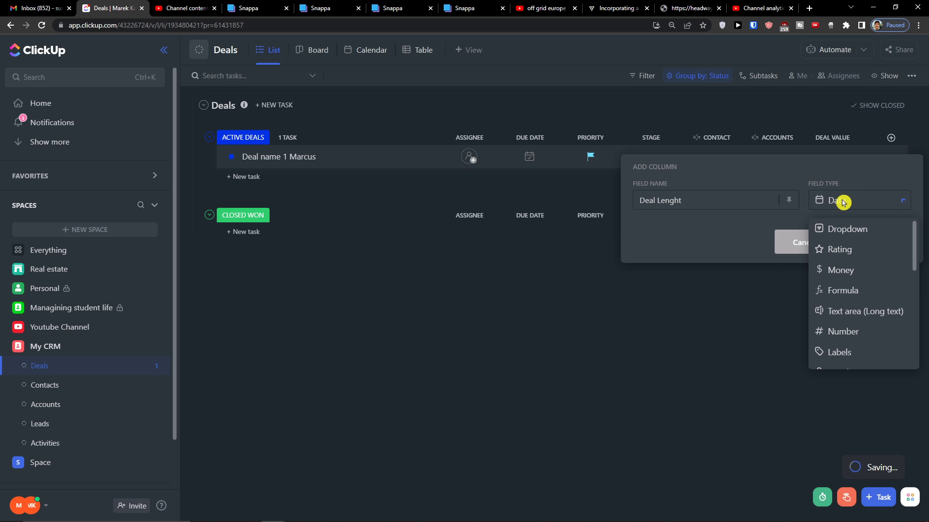
pyautogui.scroll(-8, 862, 317)
pyautogui.click(720, 249)
pyautogui.click(875, 240)
# Set the first deal's Deal Lenght date to Aug 28
pyautogui.click(875, 157)
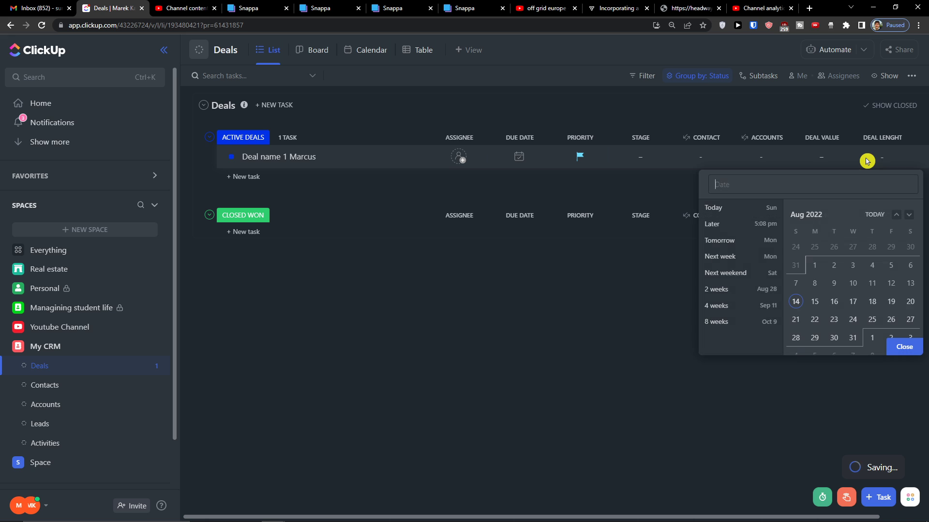
pyautogui.click(820, 306)
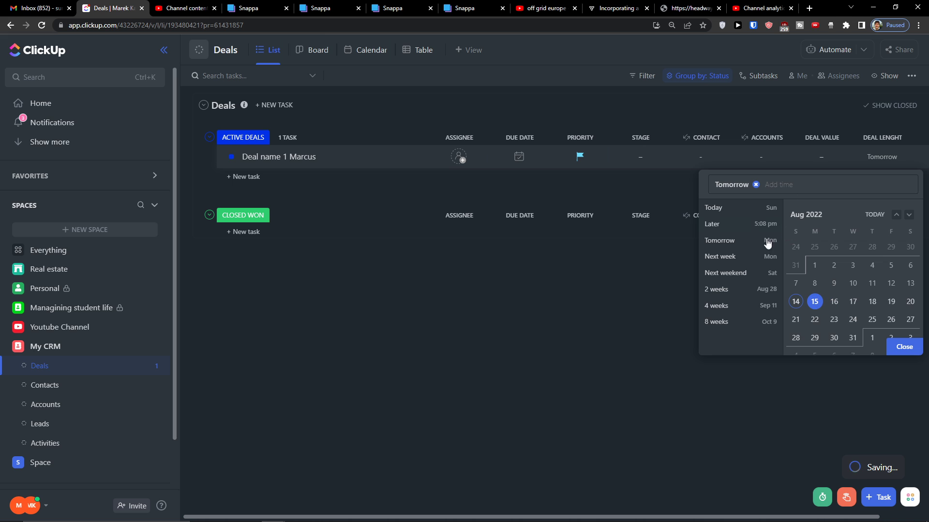
pyautogui.click(721, 288)
# Clear the 8/28/22 date from the deal's Deal Lenght cell, leaving it empty
pyautogui.click(890, 156)
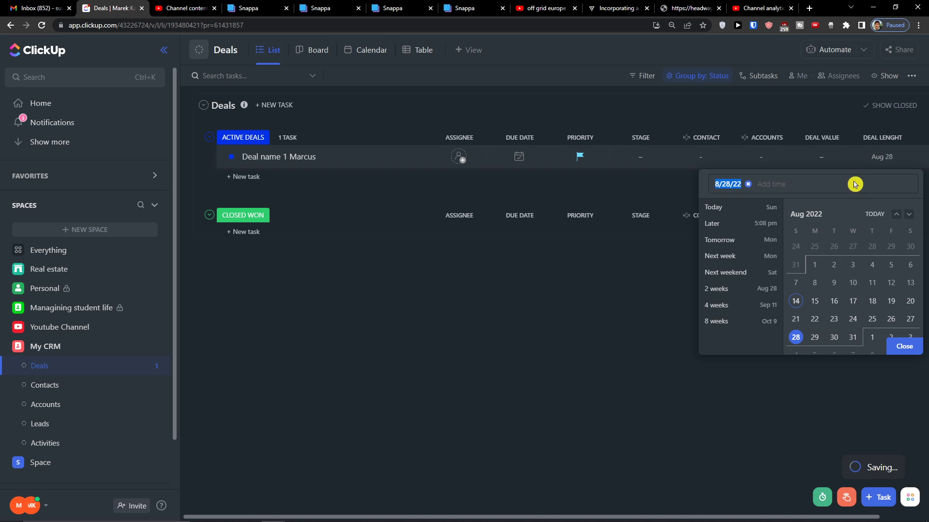
pyautogui.scroll(-2, 823, 321)
pyautogui.scroll(2, 850, 332)
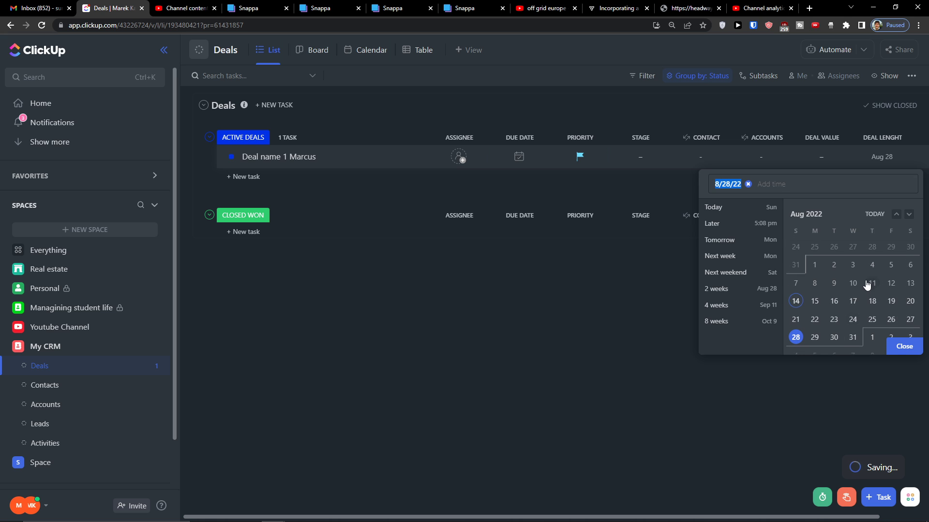
pyautogui.click(749, 184)
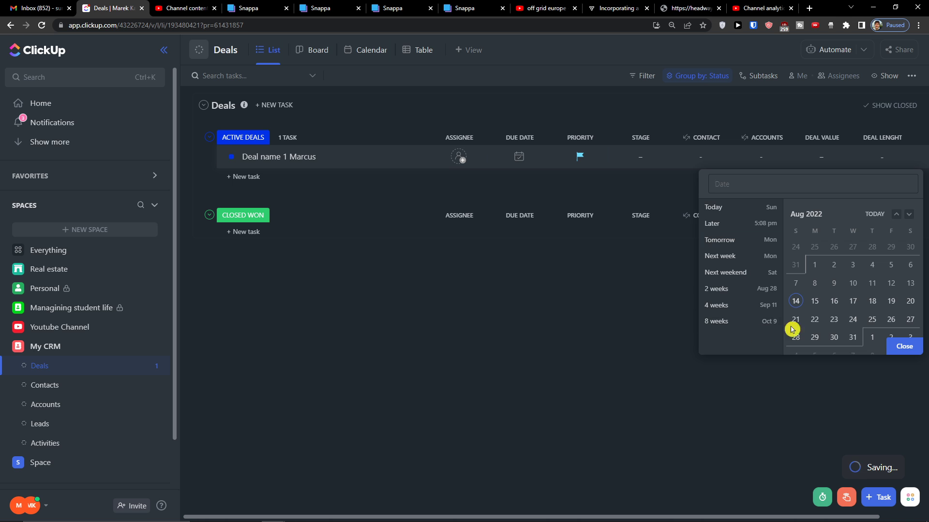
pyautogui.click(881, 156)
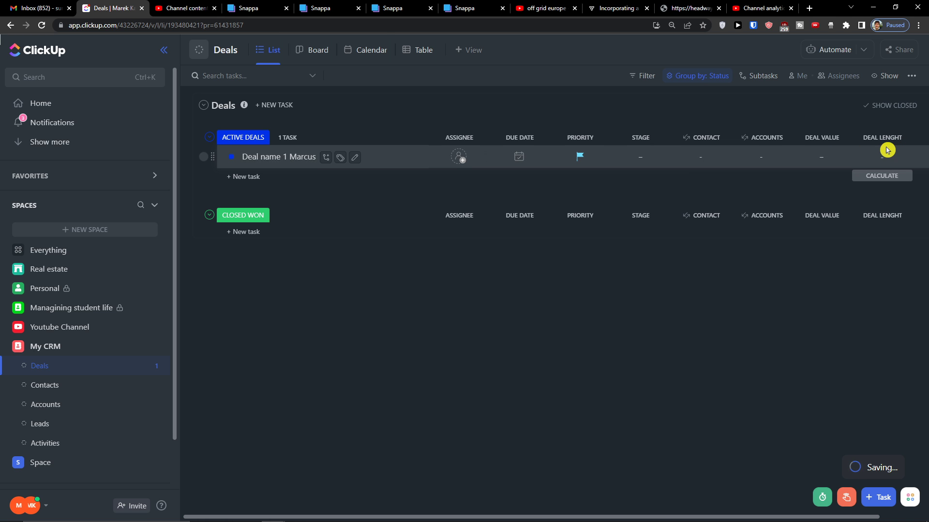
pyautogui.click(880, 157)
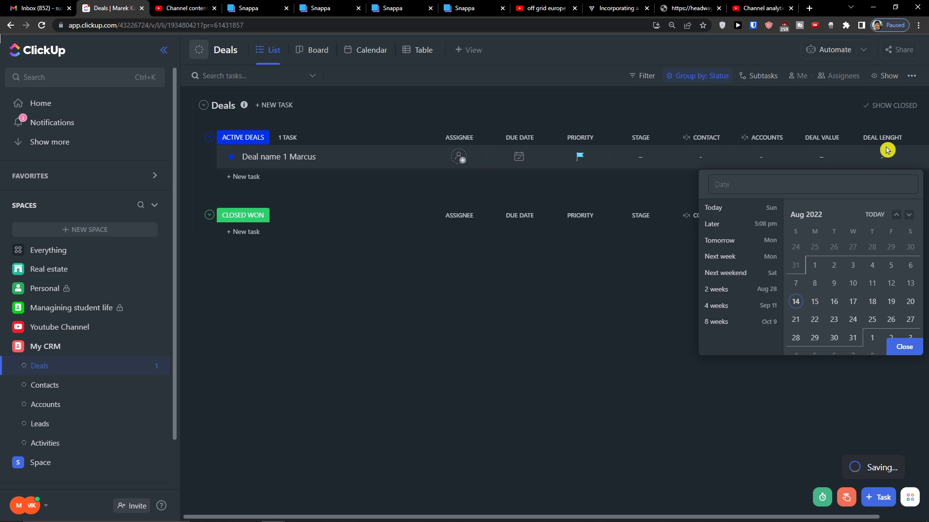
pyautogui.click(886, 150)
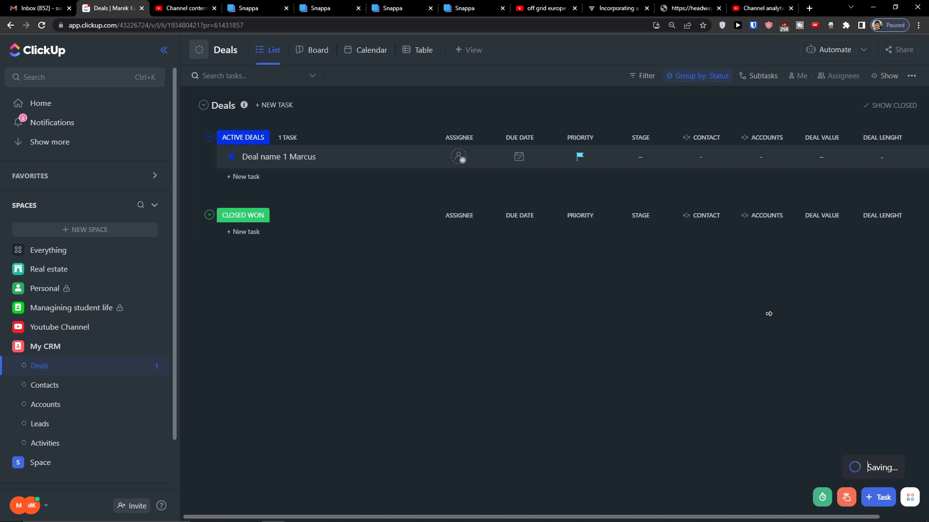
pyautogui.hscroll(2, 755, 314)
# Look through the new-column panel and its shown/hidden fields, then dismiss it
pyautogui.click(892, 137)
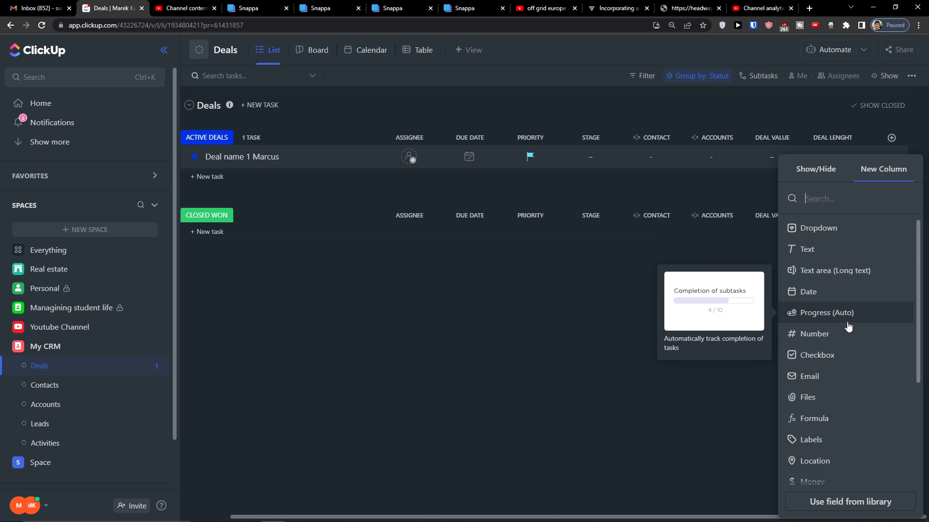
pyautogui.scroll(-5, 848, 329)
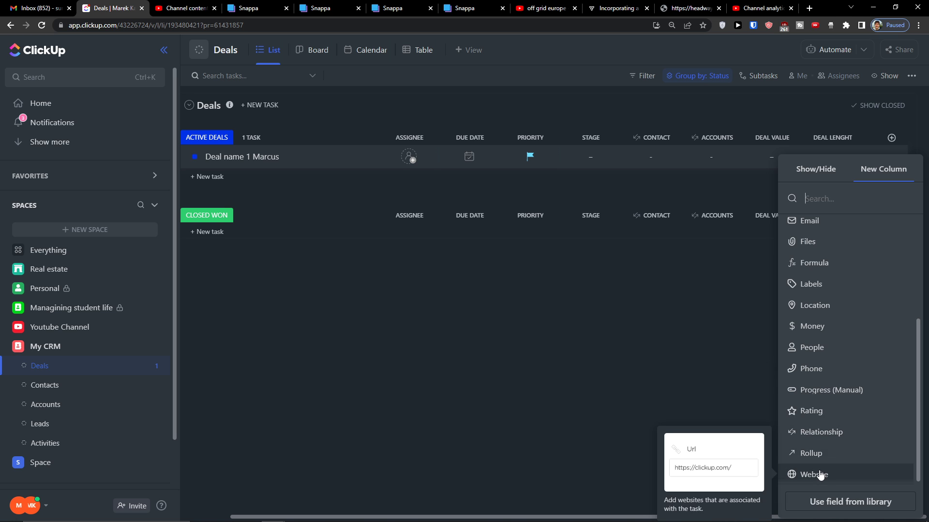
pyautogui.click(831, 175)
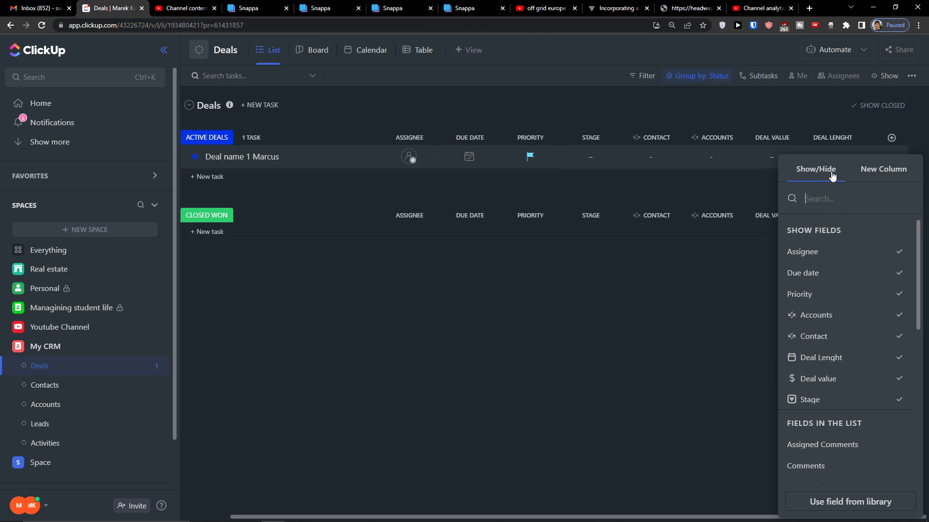
pyautogui.click(883, 175)
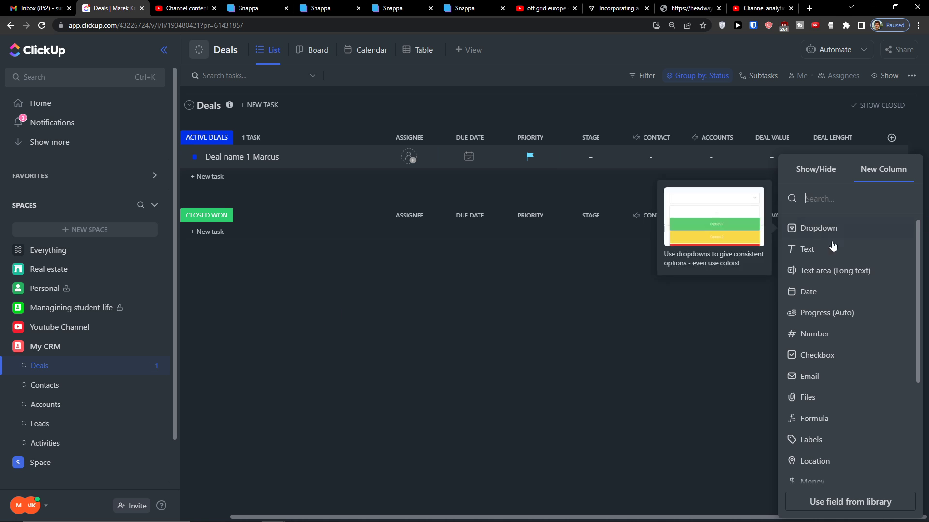
pyautogui.click(685, 283)
# Create a Date column titled Expected Close Date after DEAL LENGHT
pyautogui.click(892, 138)
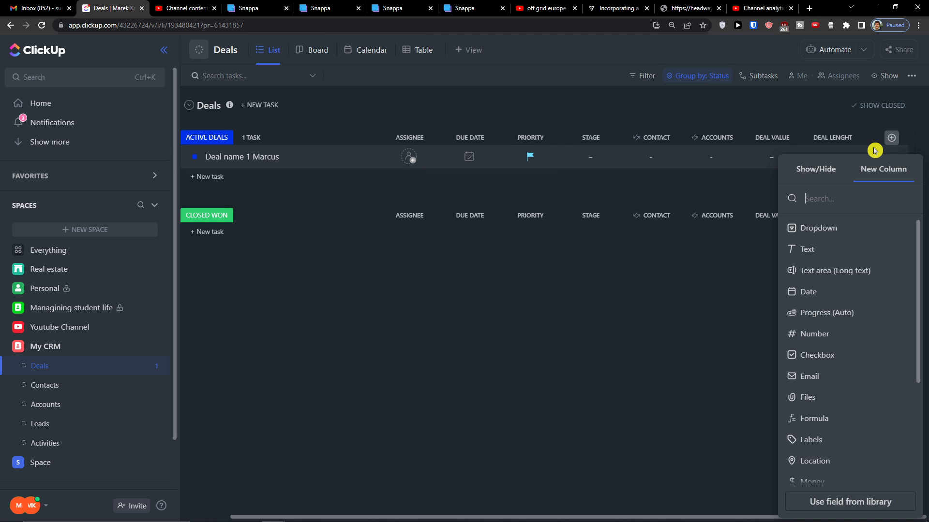
pyautogui.write('dat')
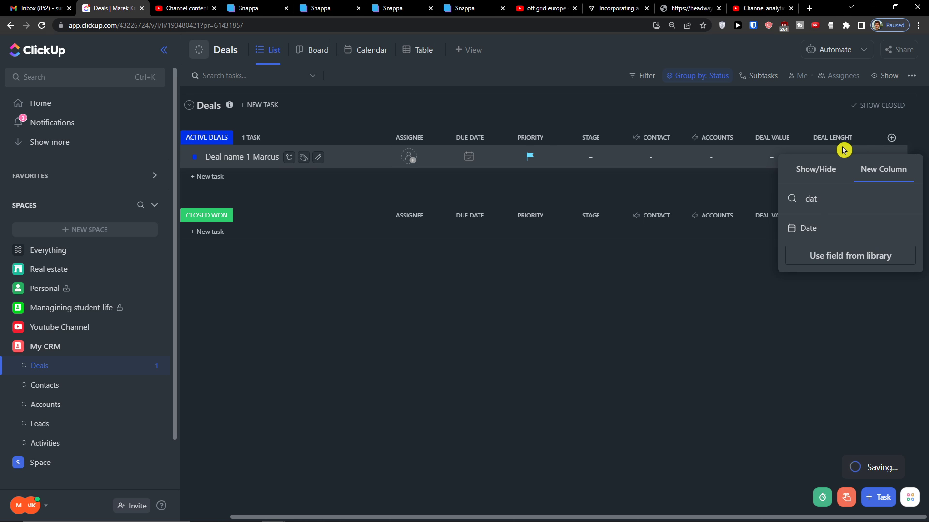
pyautogui.click(809, 228)
pyautogui.write('Clo')
pyautogui.press('BackSpace')
pyautogui.press('BackSpace')
pyautogui.write('Exp')
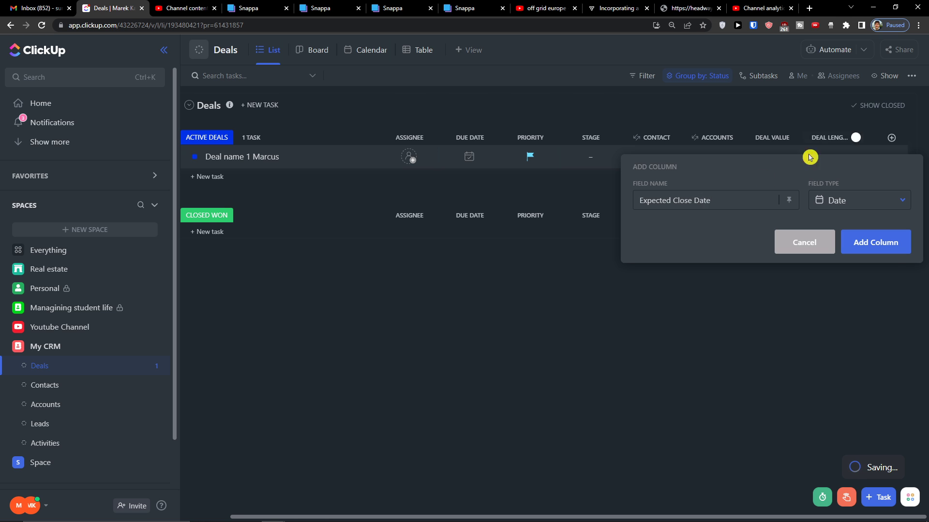
pyautogui.click(873, 243)
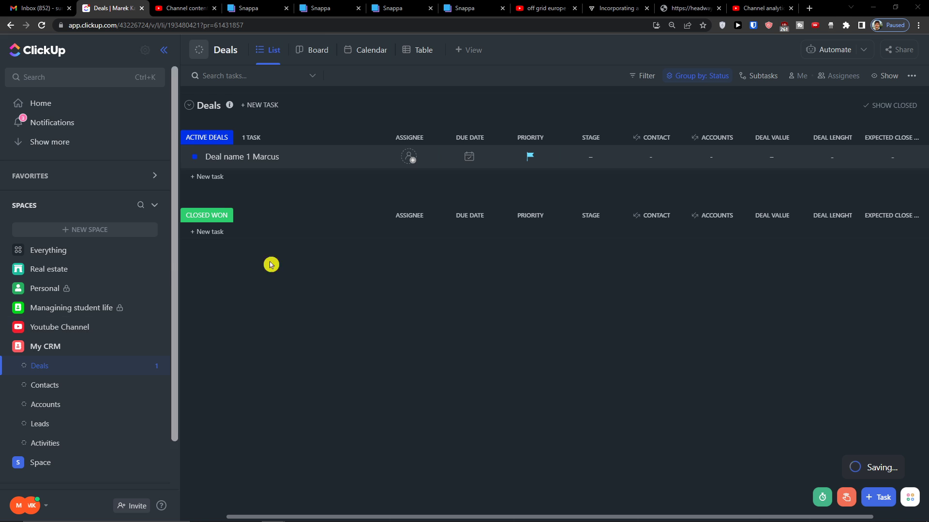
pyautogui.click(903, 150)
pyautogui.click(848, 154)
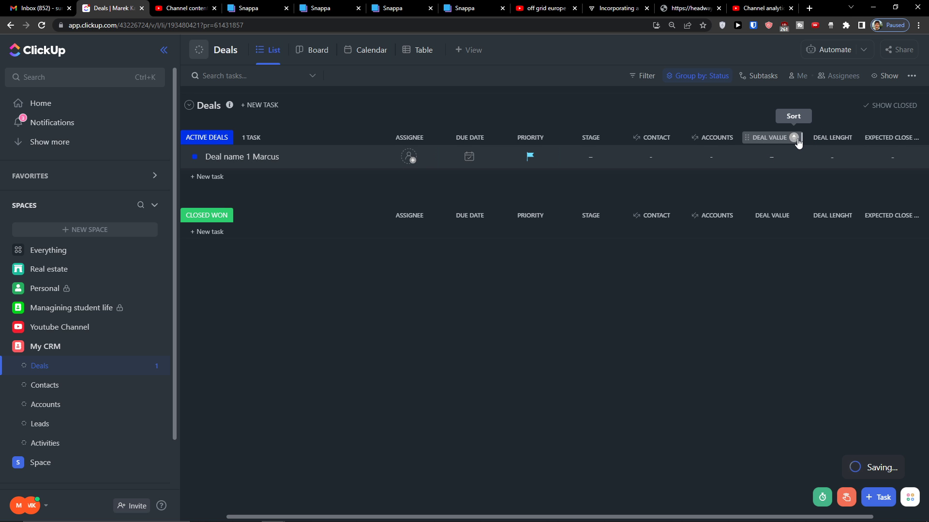
pyautogui.moveTo(536, 514)
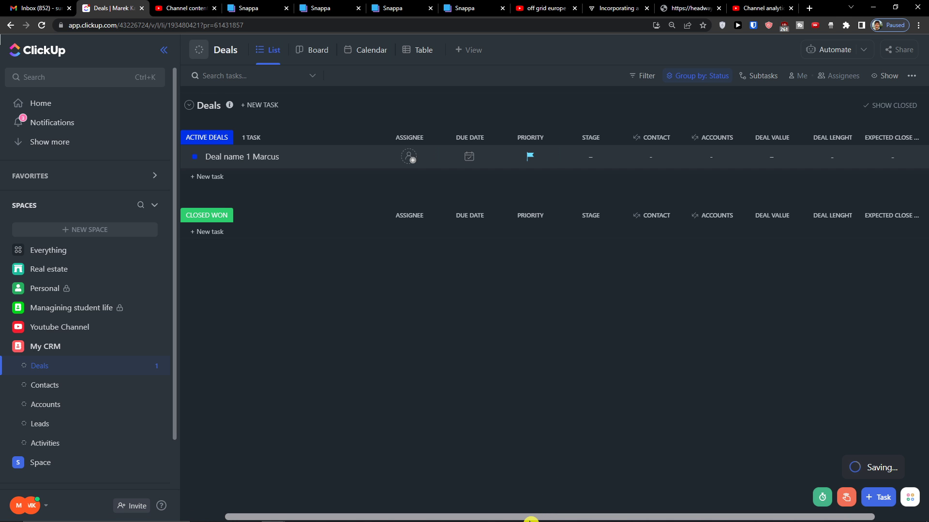
pyautogui.moveTo(530, 519); pyautogui.dragTo(608, 520)
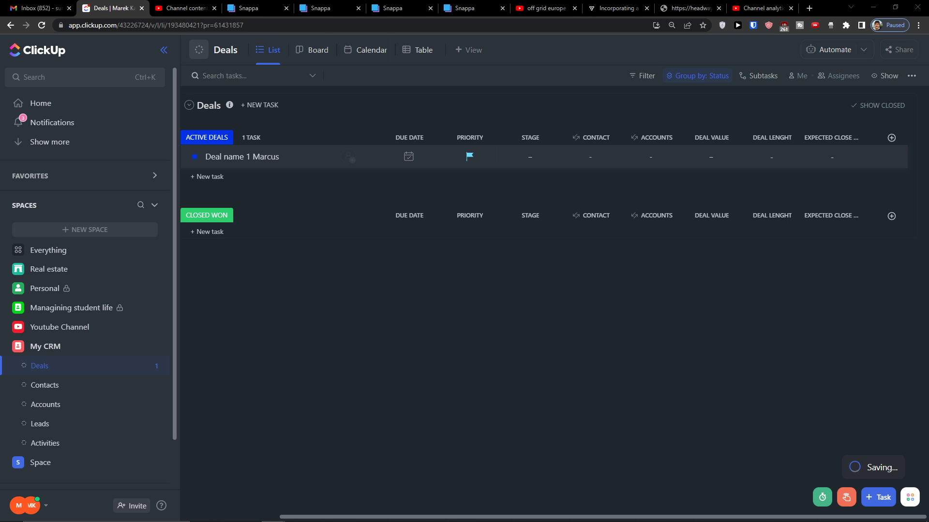
pyautogui.click(891, 138)
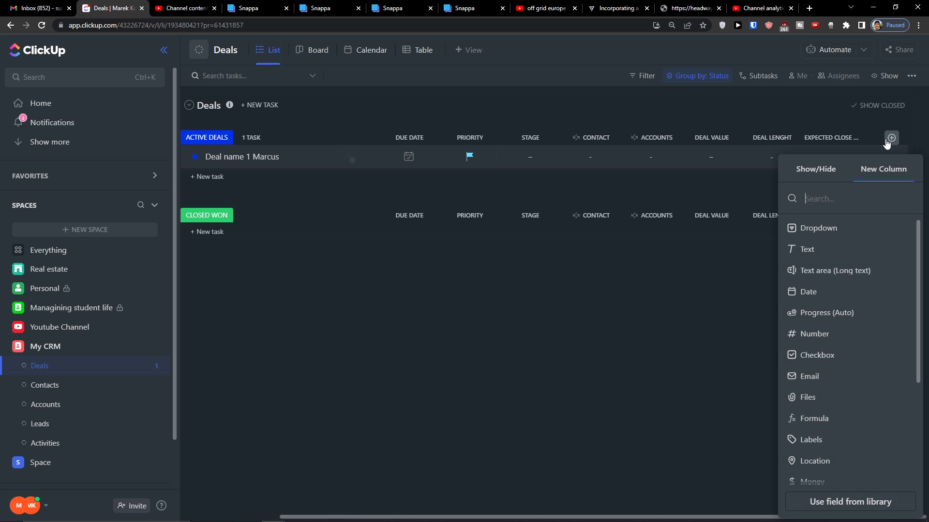
pyautogui.write('closed')
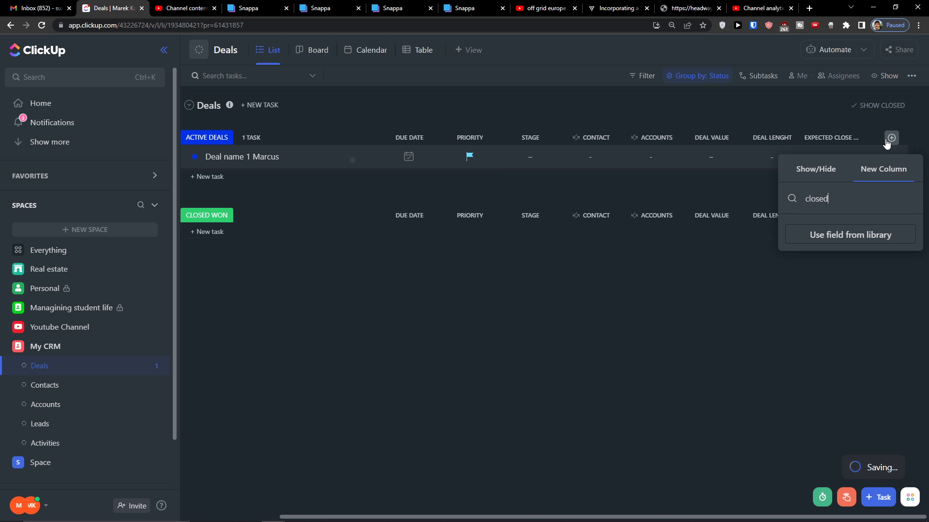
pyautogui.press('BackSpace')
pyautogui.press('BackSpace')
pyautogui.press('BackSpace')
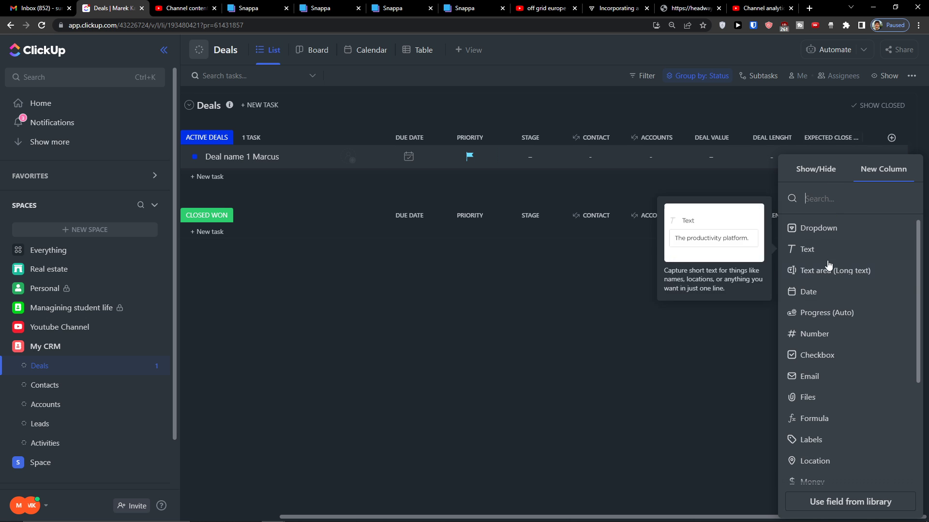
pyautogui.scroll(-1, 832, 311)
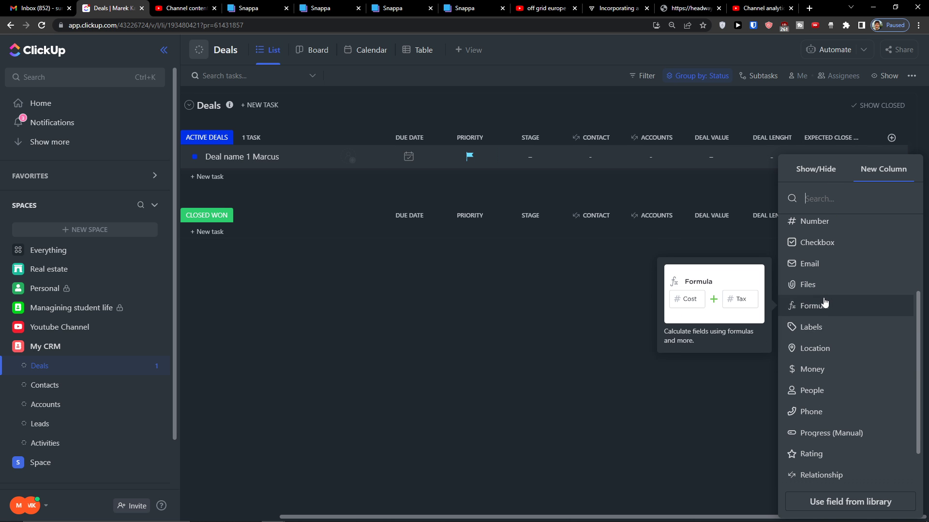
pyautogui.scroll(3, 822, 310)
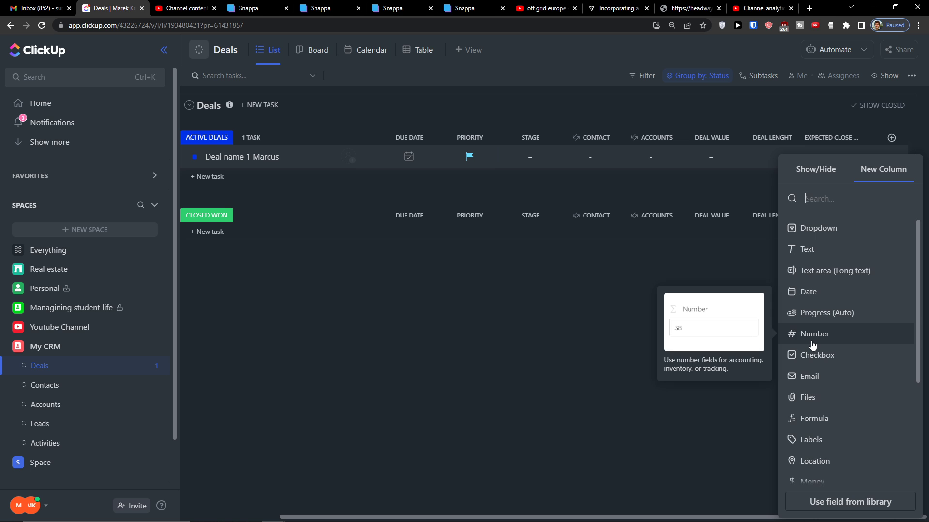
pyautogui.scroll(-3, 815, 345)
pyautogui.scroll(3, 825, 312)
pyautogui.click(828, 334)
pyautogui.write('Close Probabili')
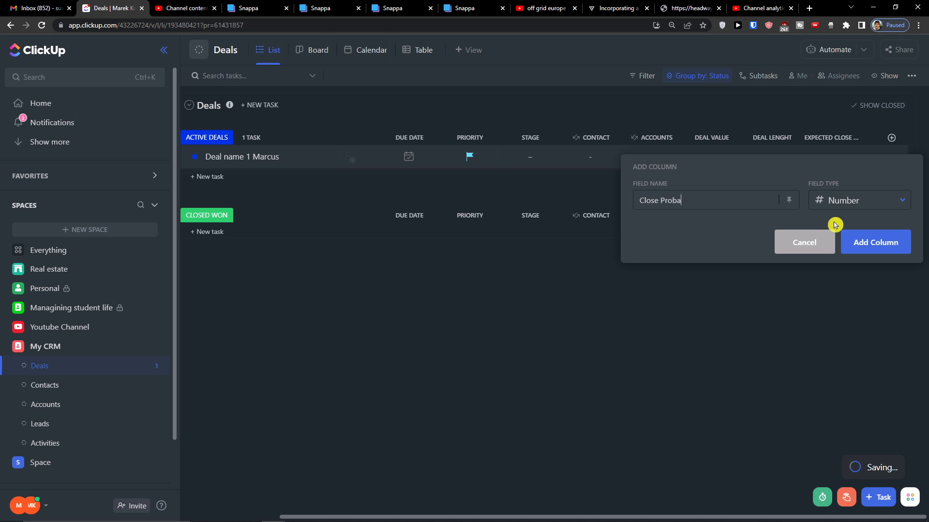
pyautogui.click(886, 253)
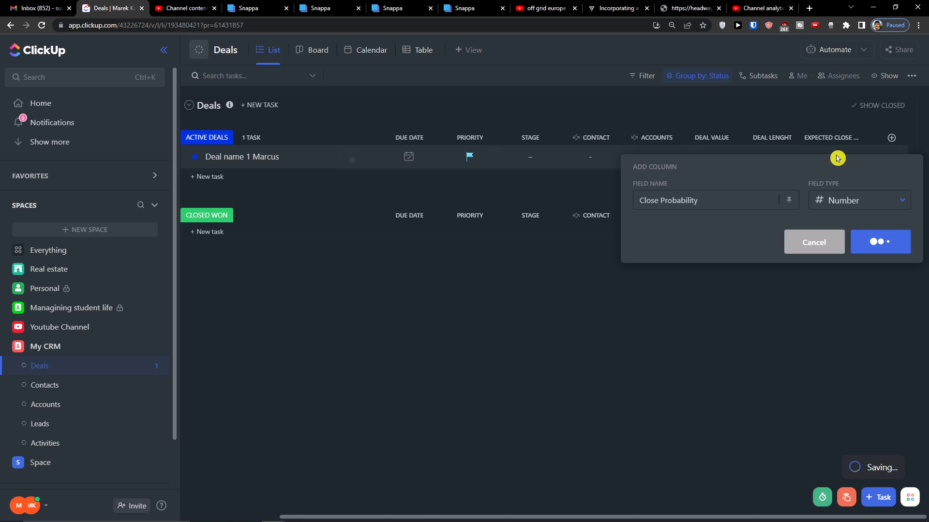
pyautogui.click(866, 159)
pyautogui.write('%30%')
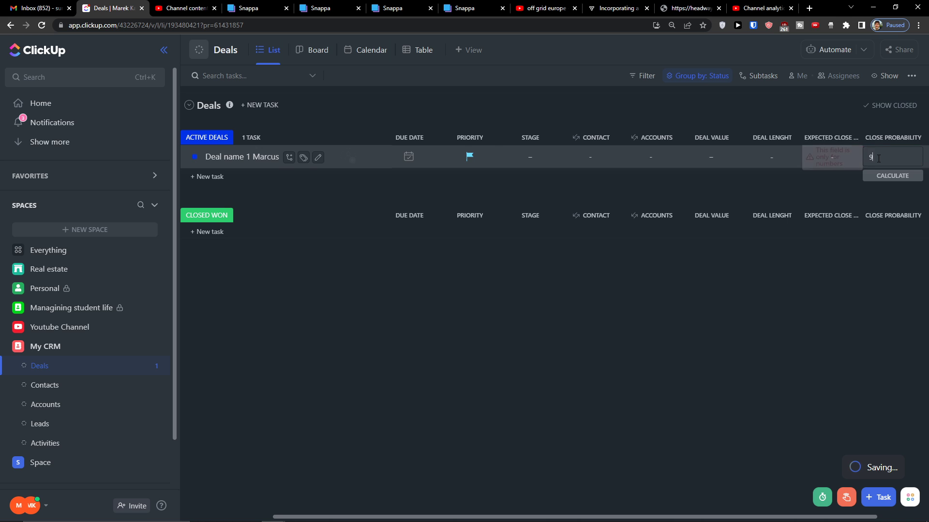
pyautogui.press('Return')
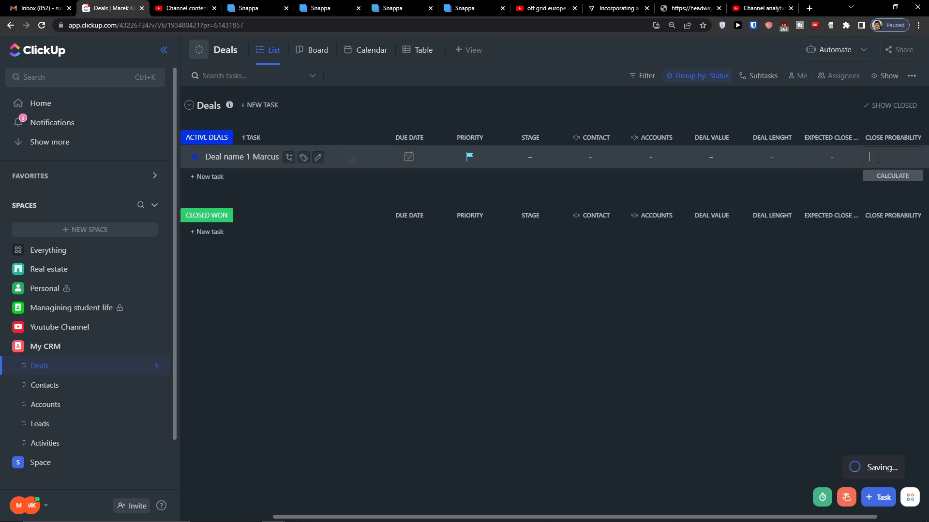
pyautogui.click(903, 140)
pyautogui.click(850, 385)
pyautogui.click(551, 342)
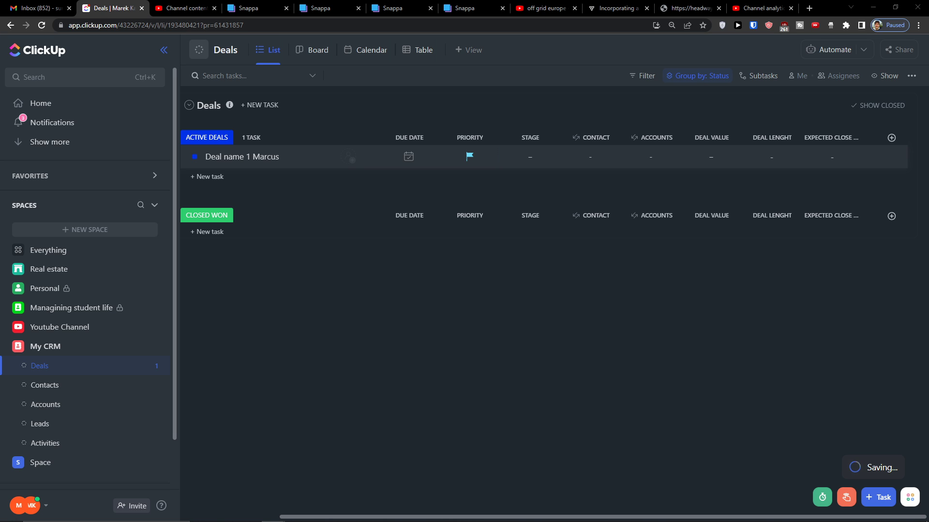
# Create a Date-type Close Date column following Expected Close Date
pyautogui.click(890, 138)
pyautogui.write('Clos')
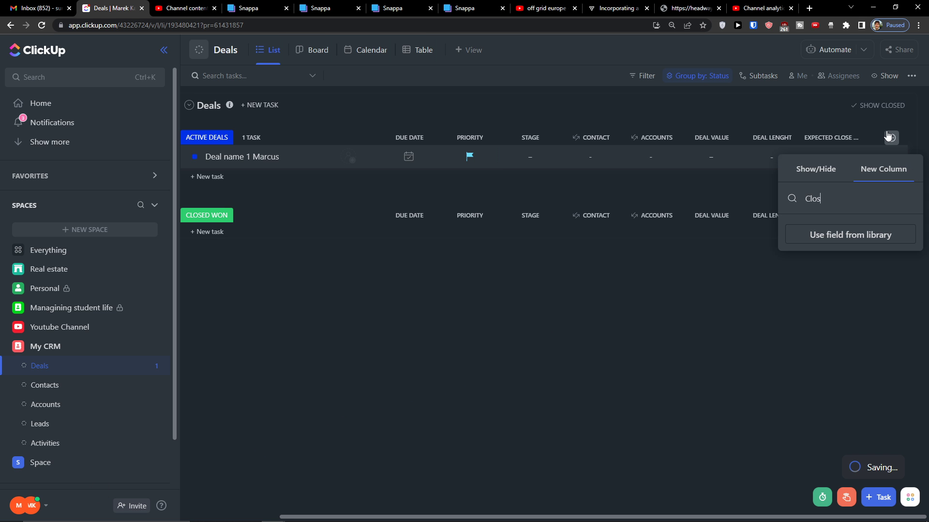
pyautogui.press('BackSpace')
pyautogui.press('BackSpace')
pyautogui.press('BackSpace')
pyautogui.press('BackSpace')
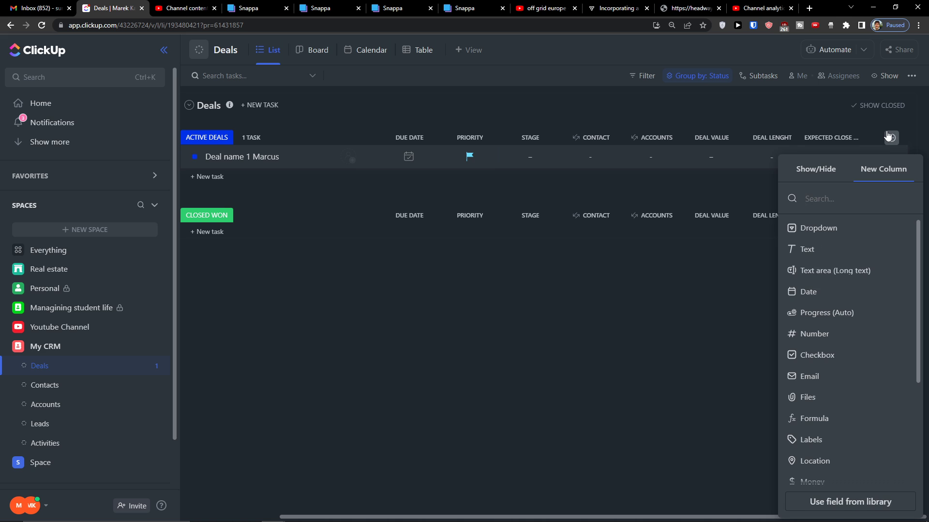
pyautogui.click(832, 289)
pyautogui.write('Close Date')
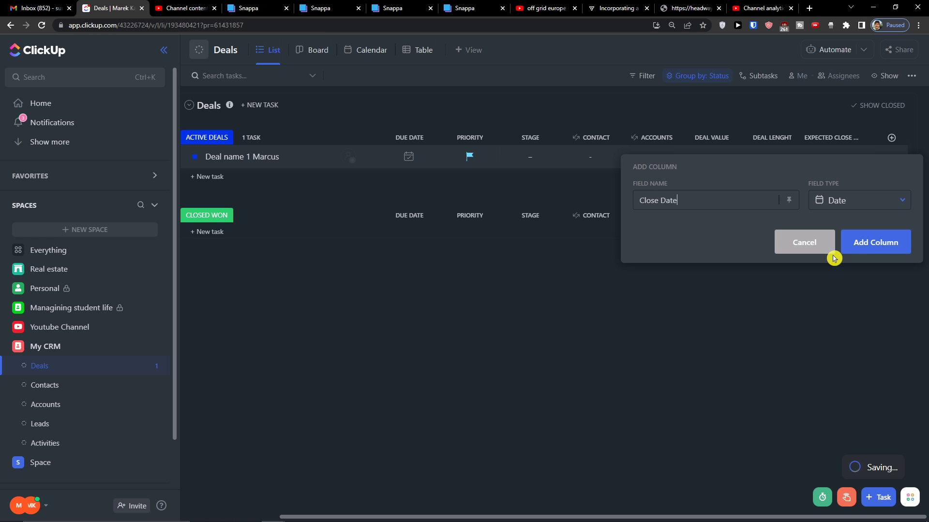
pyautogui.click(869, 244)
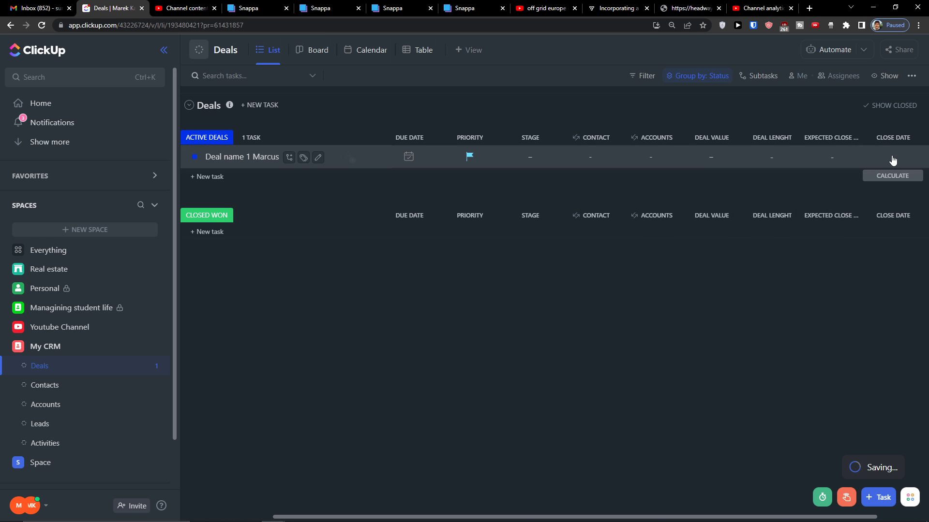
pyautogui.click(893, 160)
# Set the deal's Close Date to Aug 31 and Expected Close to Aug 30
pyautogui.click(852, 337)
pyautogui.click(832, 157)
pyautogui.click(832, 156)
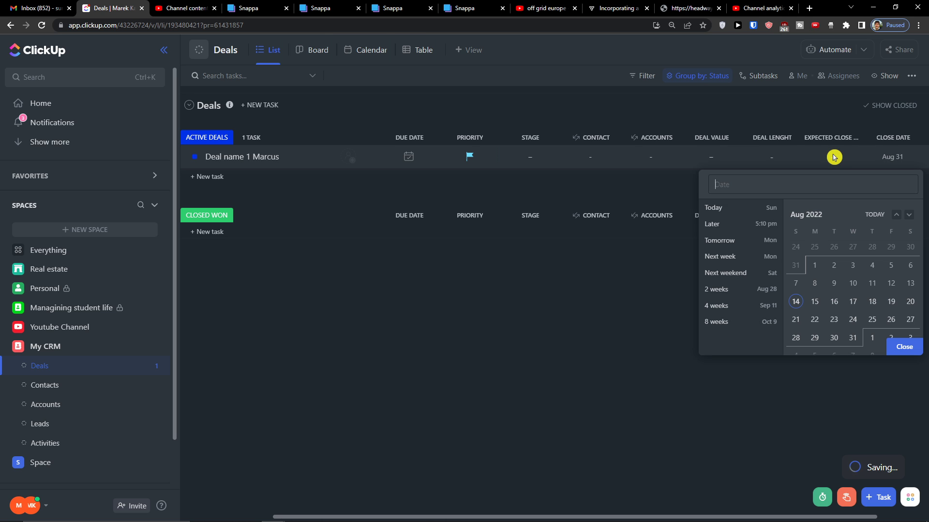
pyautogui.click(835, 339)
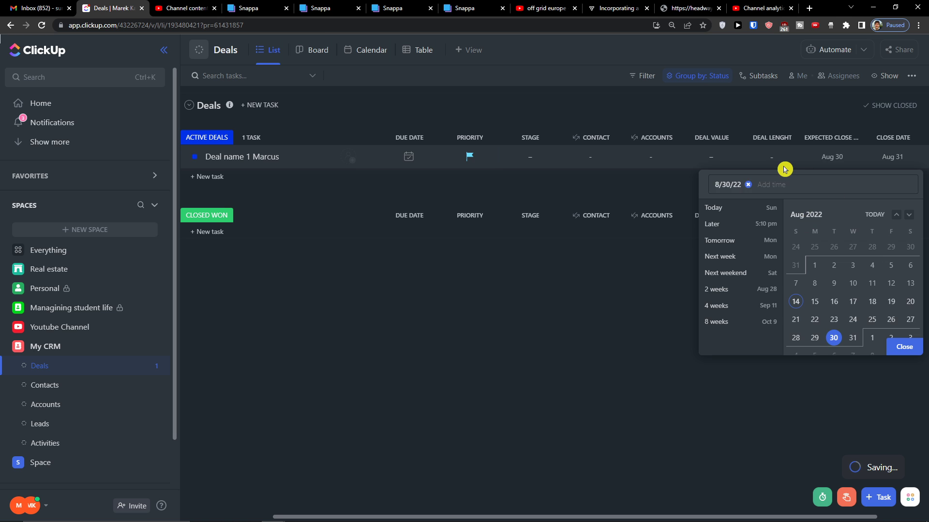
# Enter a Deal Value of €20,000 for the deal
pyautogui.click(702, 157)
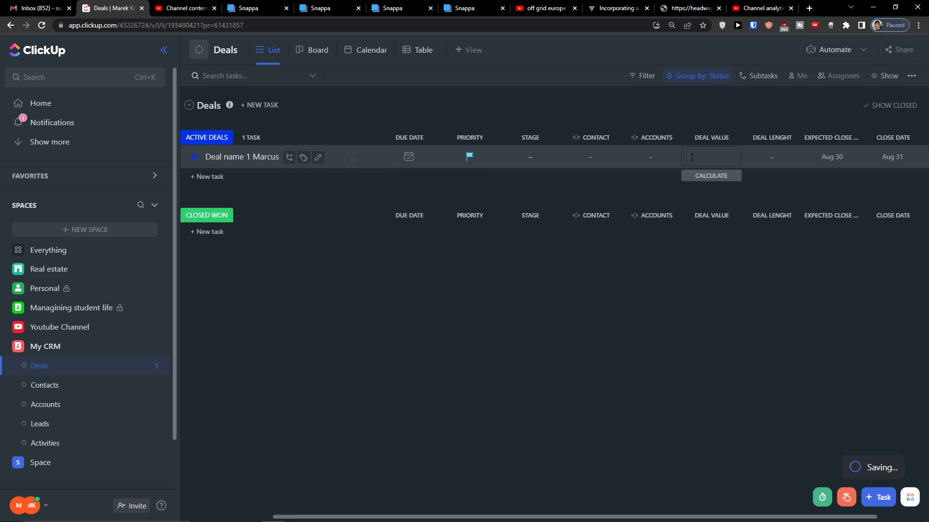
pyautogui.write('20,000')
pyautogui.click(678, 242)
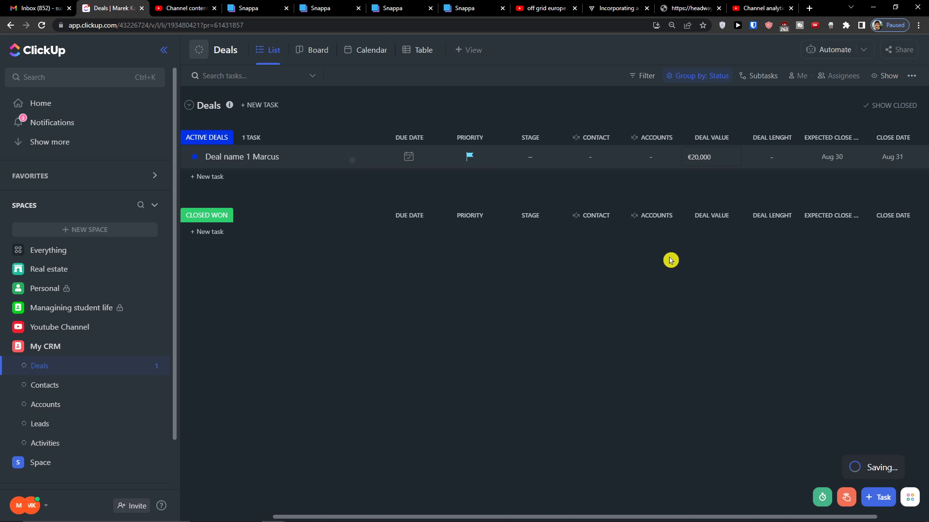
# Set the deal's Stage to Proposal
pyautogui.click(520, 161)
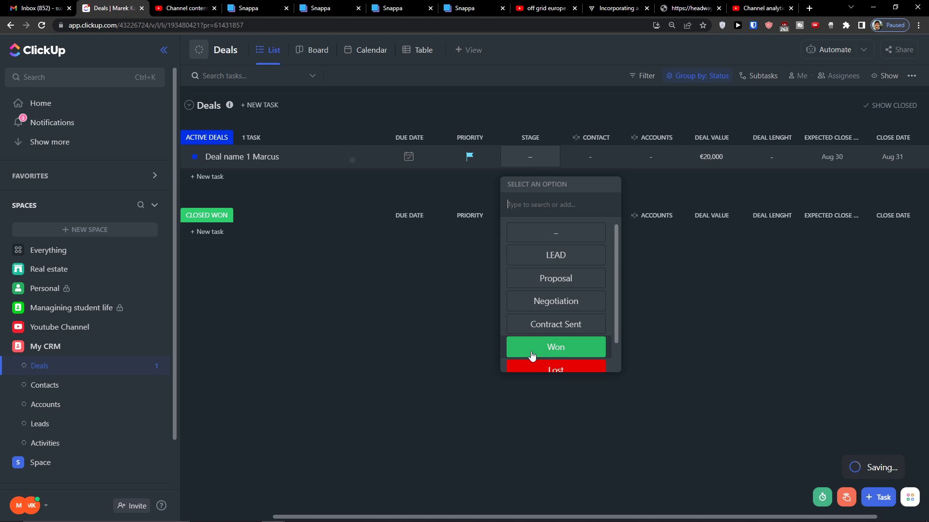
pyautogui.click(545, 308)
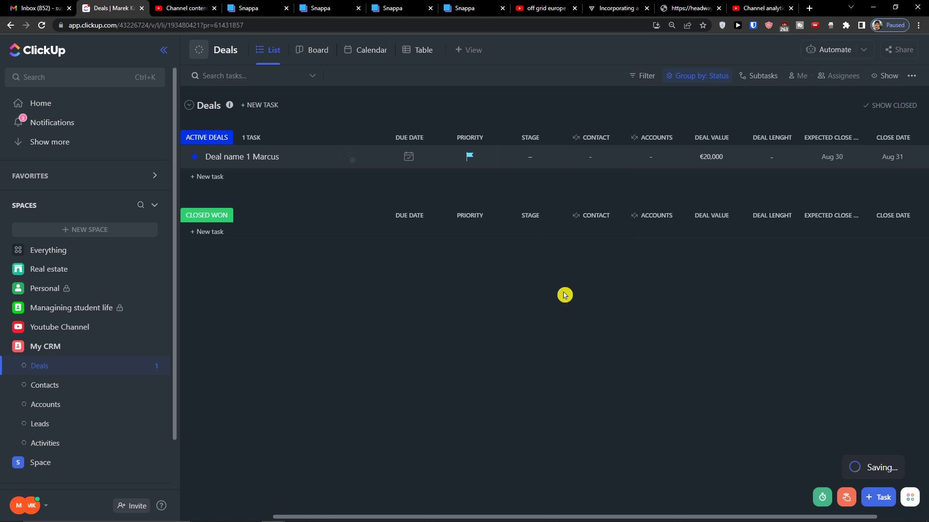
pyautogui.click(519, 164)
pyautogui.click(523, 283)
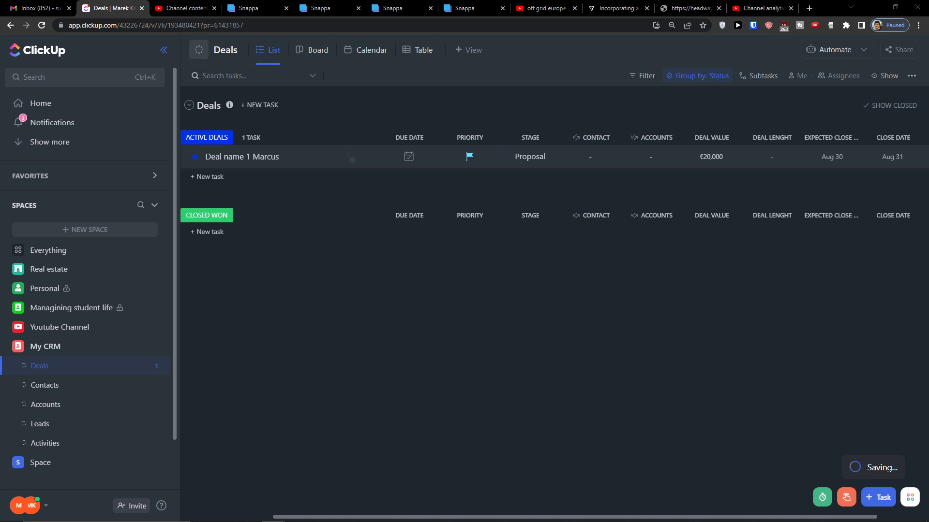
pyautogui.click(405, 138)
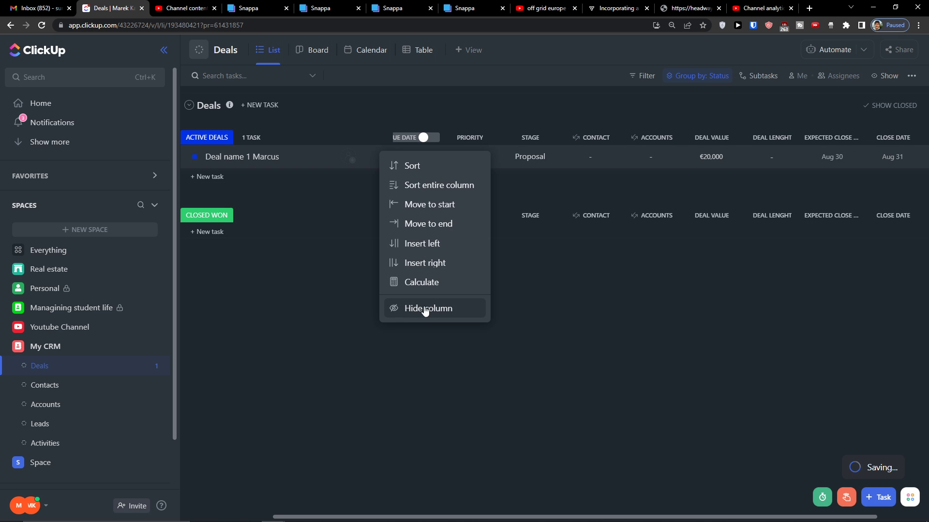
pyautogui.click(353, 304)
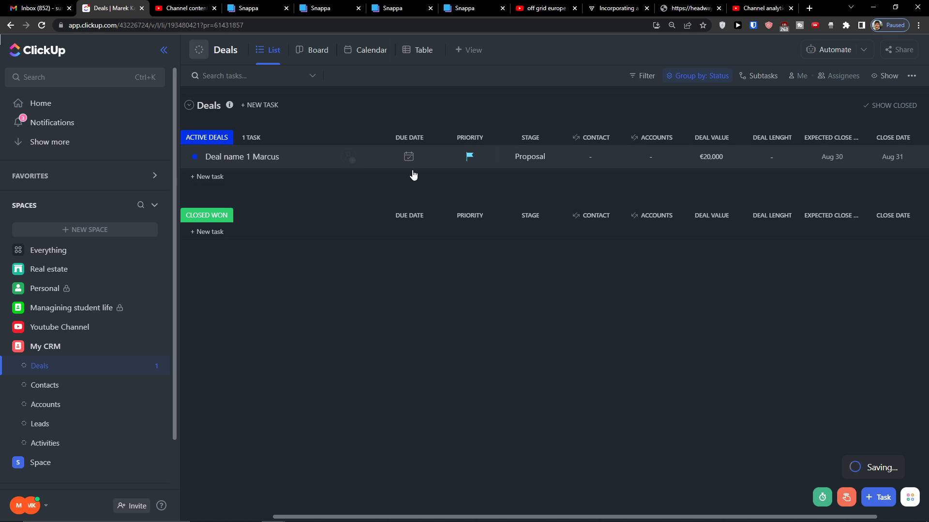
pyautogui.click(401, 139)
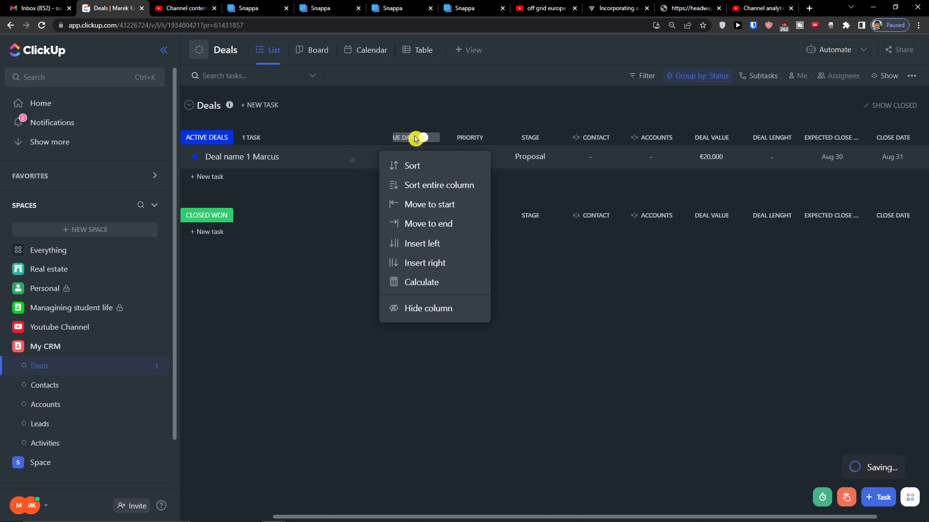
pyautogui.rightClick(458, 141)
pyautogui.click(458, 139)
pyautogui.click(461, 139)
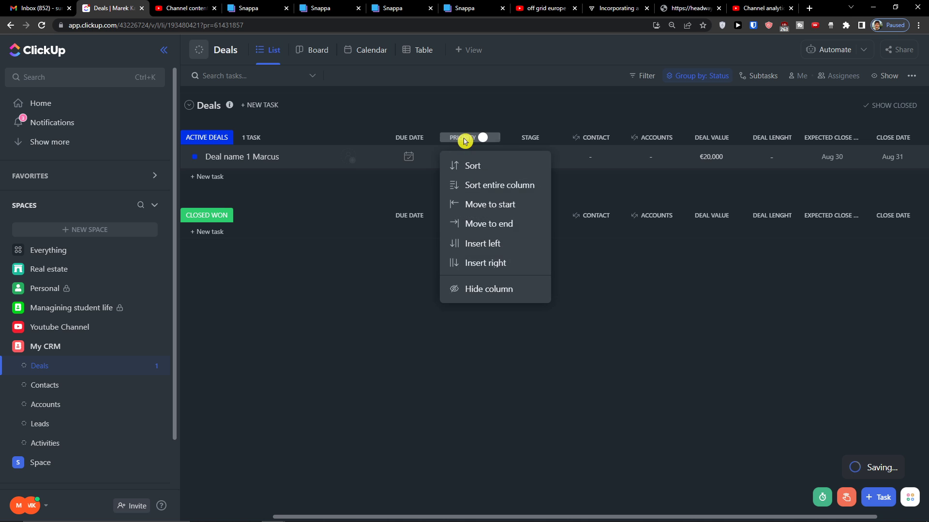
pyautogui.click(519, 139)
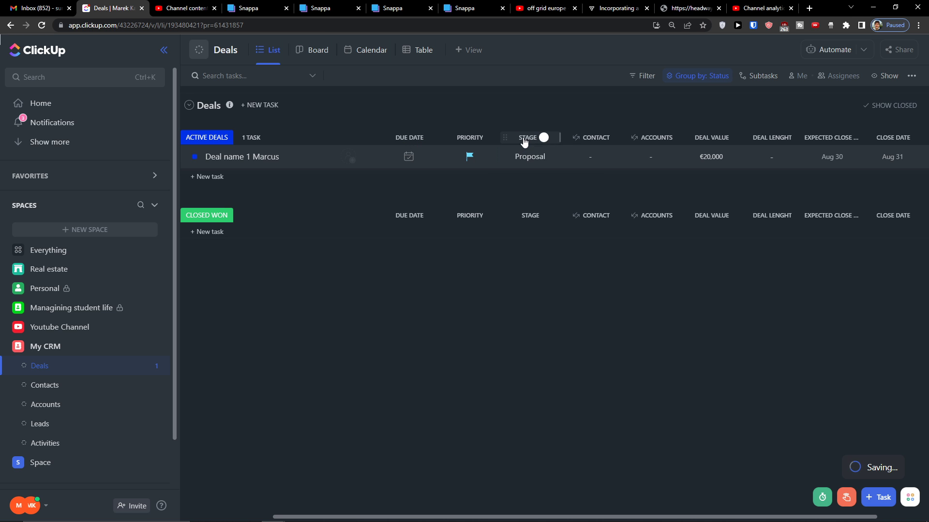
pyautogui.click(523, 140)
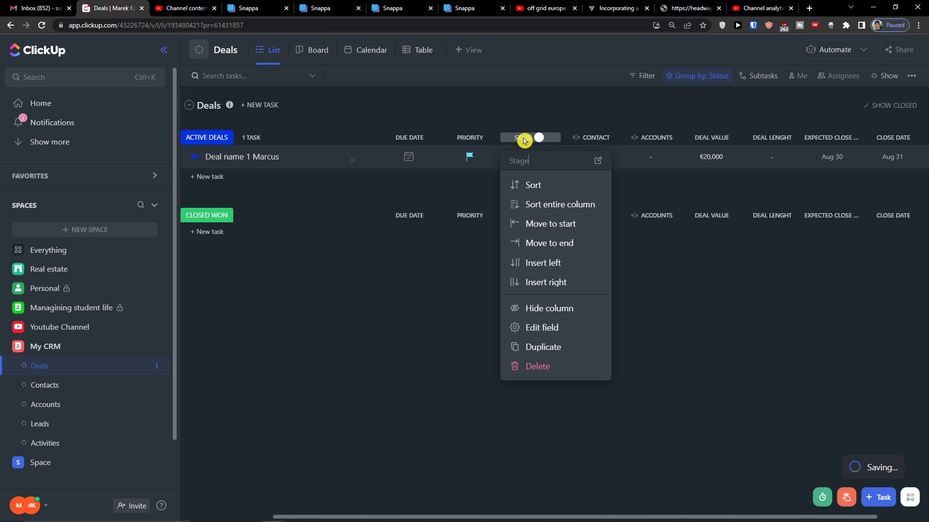
pyautogui.click(407, 141)
pyautogui.click(407, 142)
pyautogui.click(407, 142)
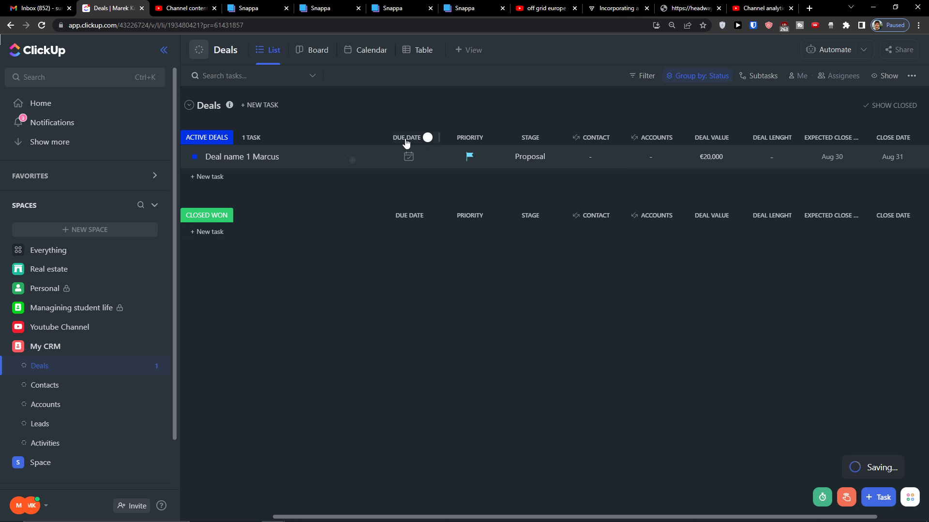
pyautogui.click(483, 137)
pyautogui.click(425, 389)
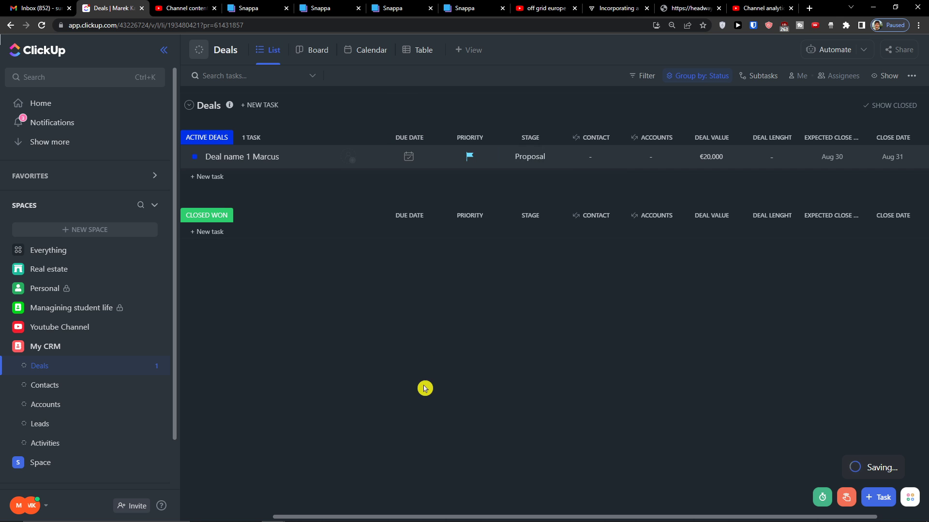
pyautogui.moveTo(417, 517); pyautogui.dragTo(500, 510)
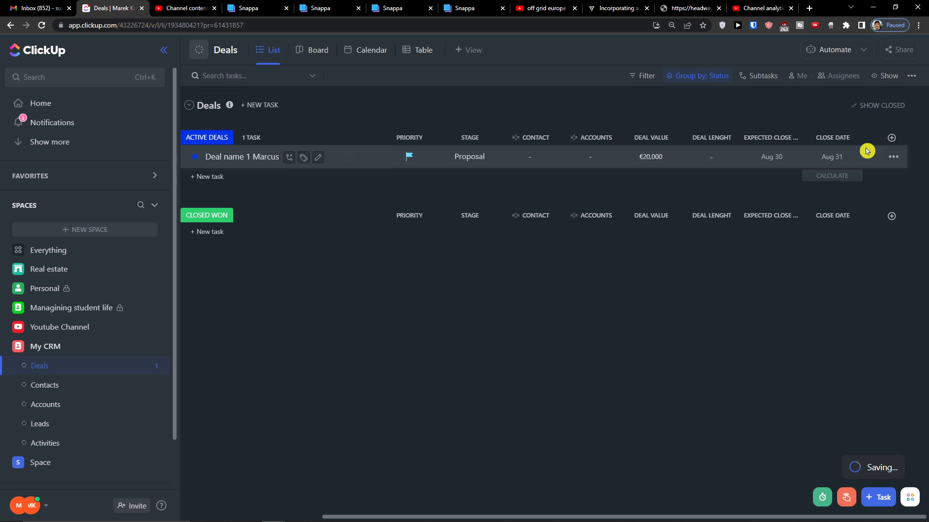
# Create a Location-type column named Location after Close Date
pyautogui.click(890, 139)
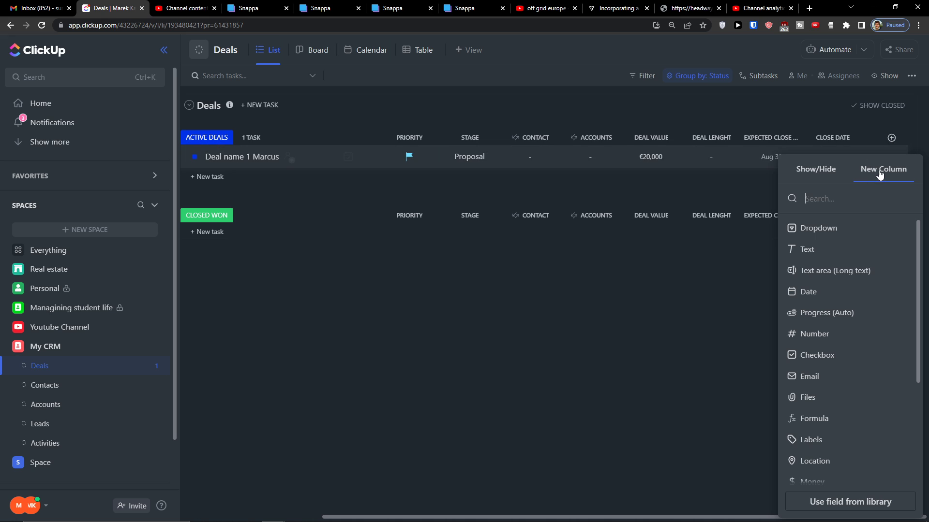
pyautogui.write('loc')
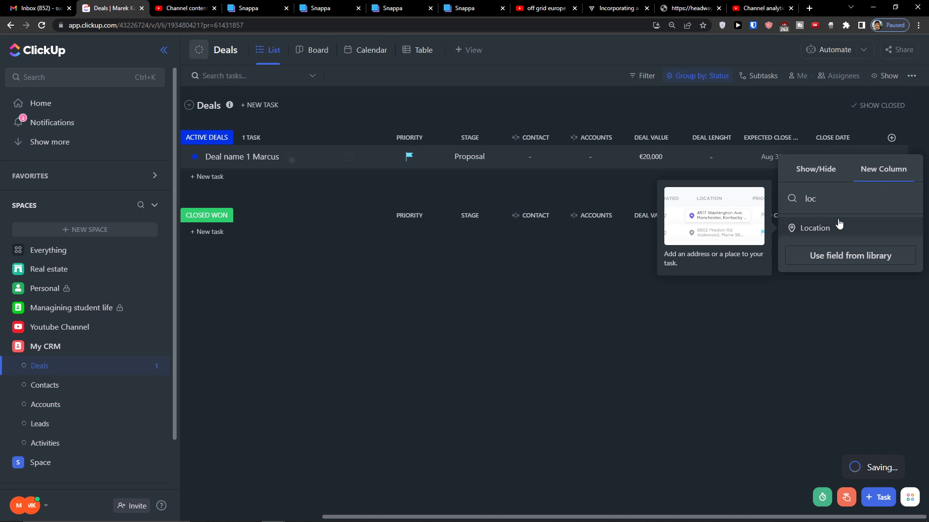
pyautogui.click(839, 223)
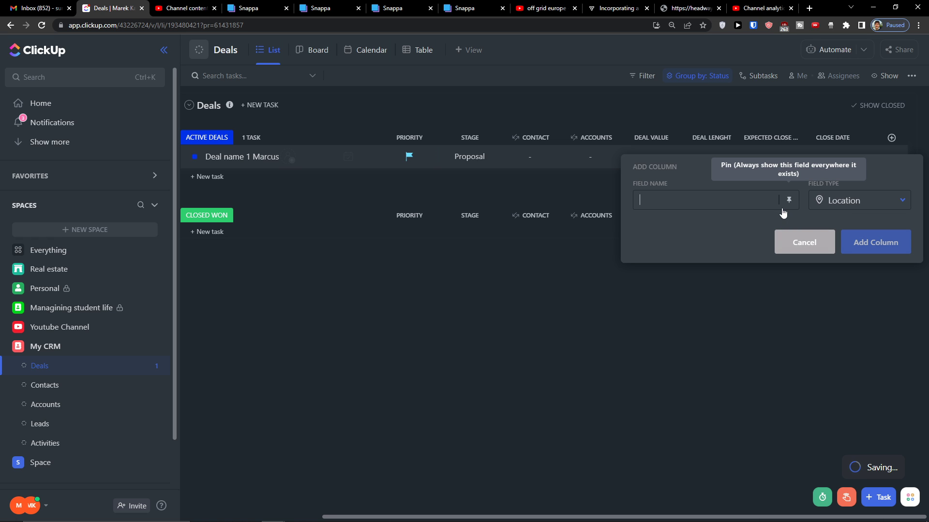
pyautogui.write('Location')
pyautogui.click(866, 242)
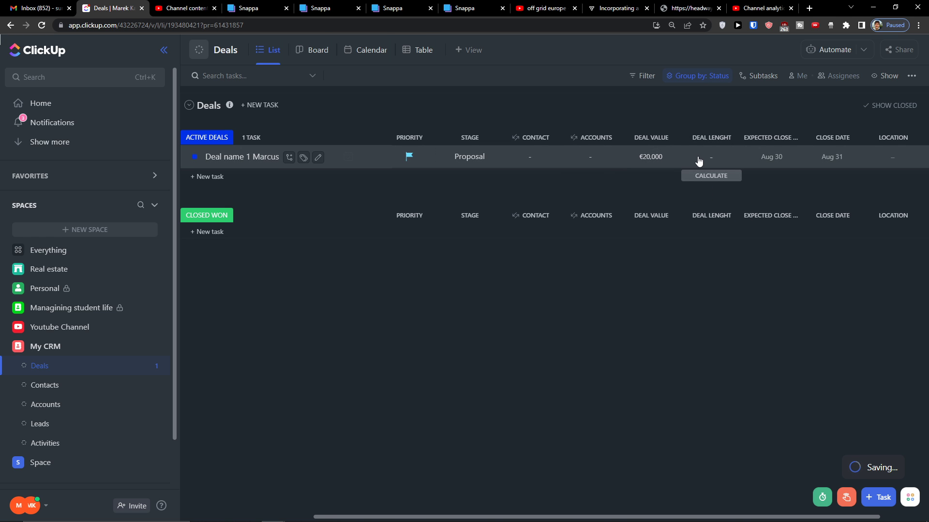
pyautogui.click(699, 158)
pyautogui.click(647, 263)
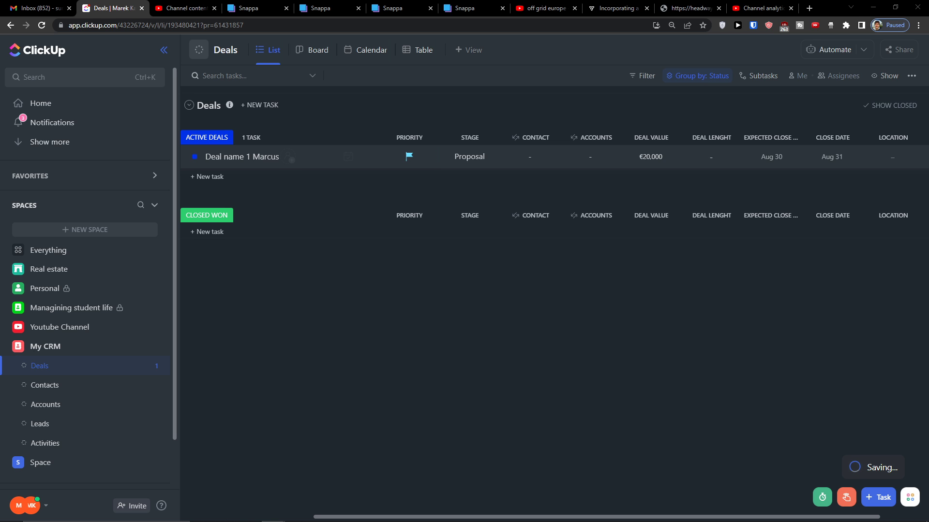
# Dismiss the Deal Lenght picker and bring up the field-type choices for a new column
pyautogui.moveTo(732, 151)
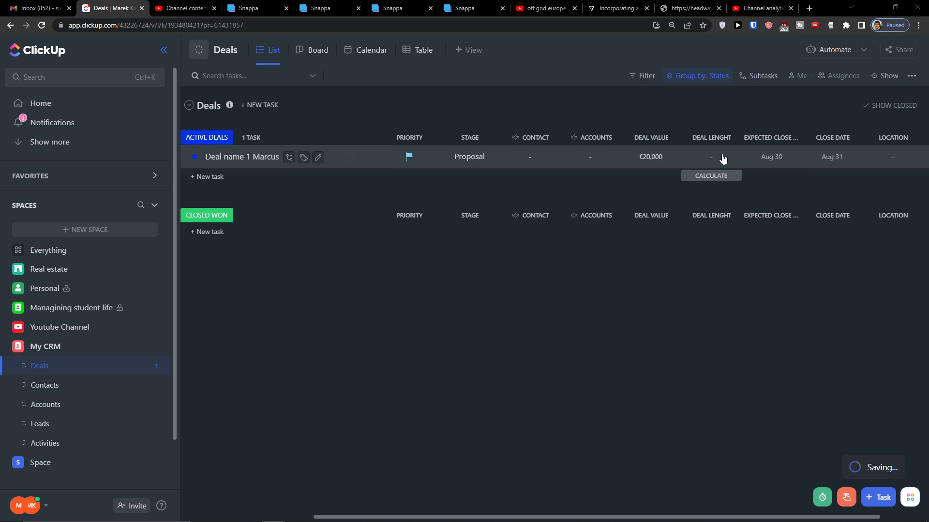
pyautogui.click(720, 159)
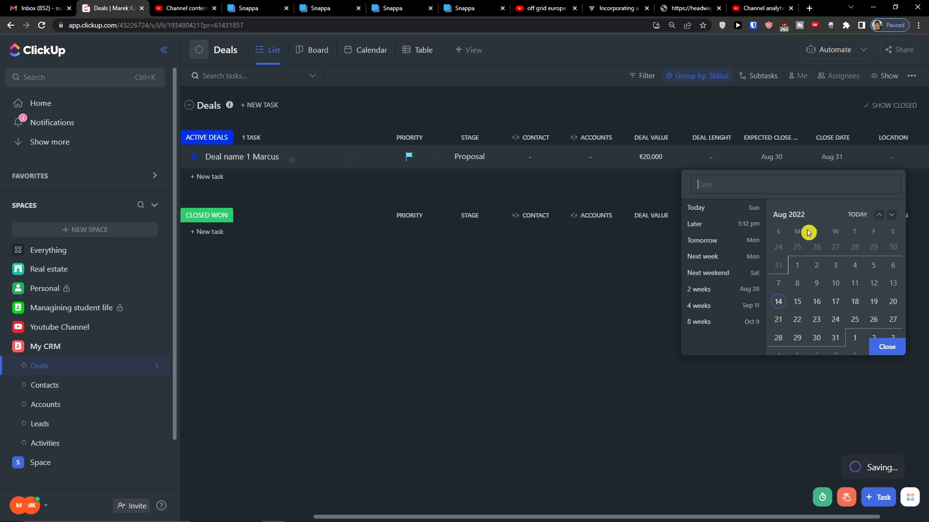
pyautogui.click(913, 139)
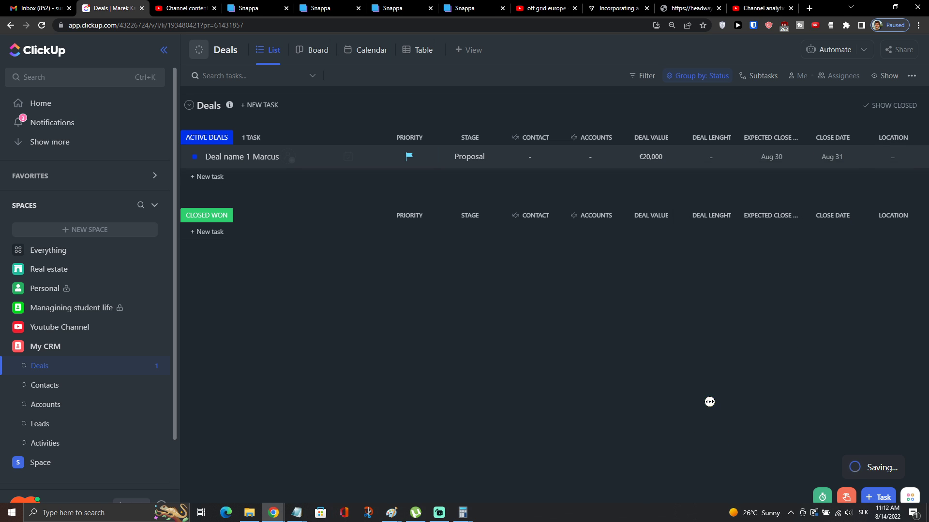
pyautogui.click(891, 139)
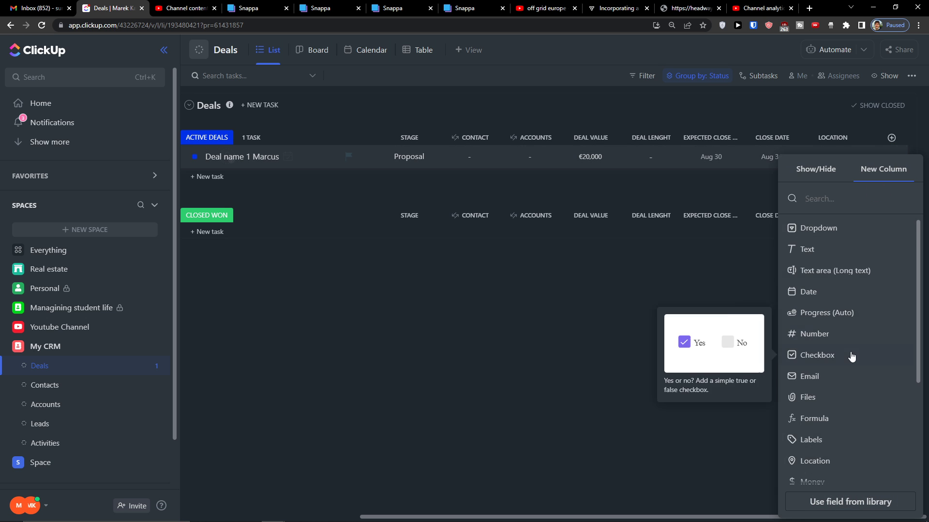
# Create a Formula column named TRY after Location
pyautogui.scroll(-2, 850, 353)
pyautogui.click(832, 308)
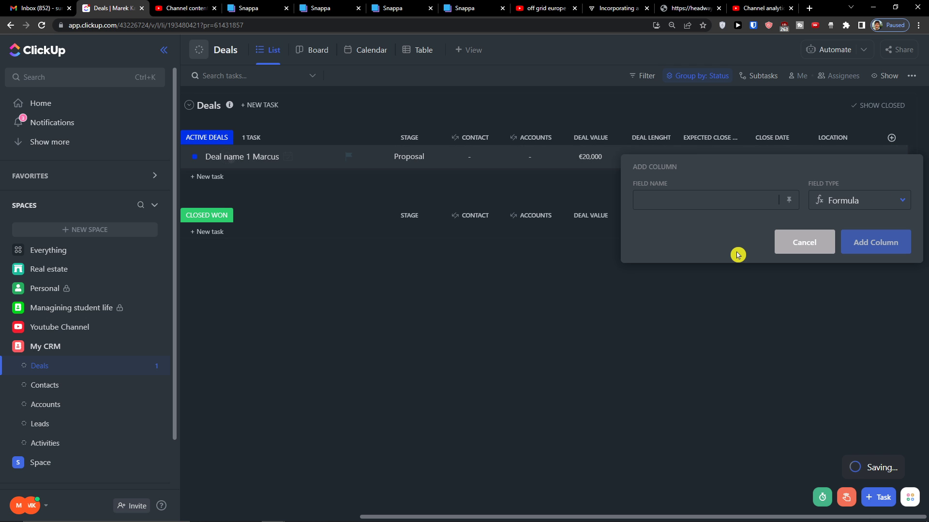
pyautogui.write('try')
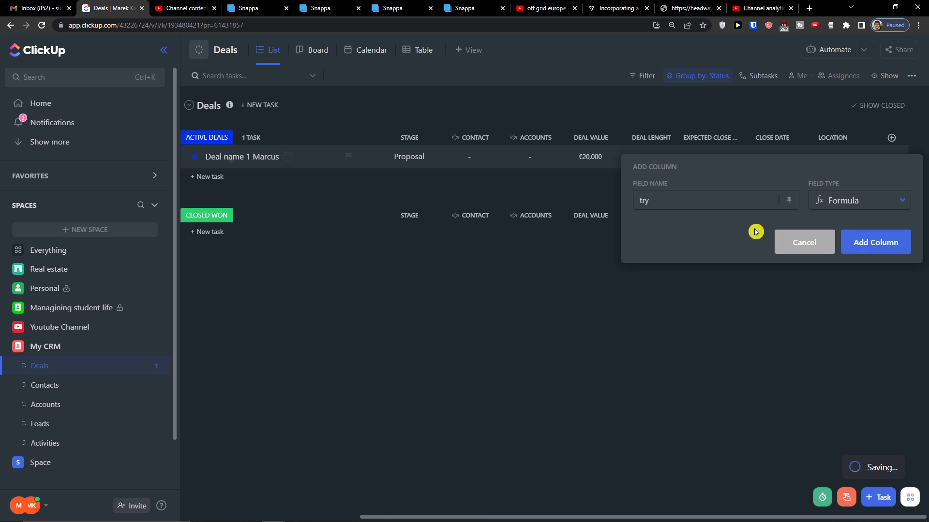
pyautogui.click(845, 249)
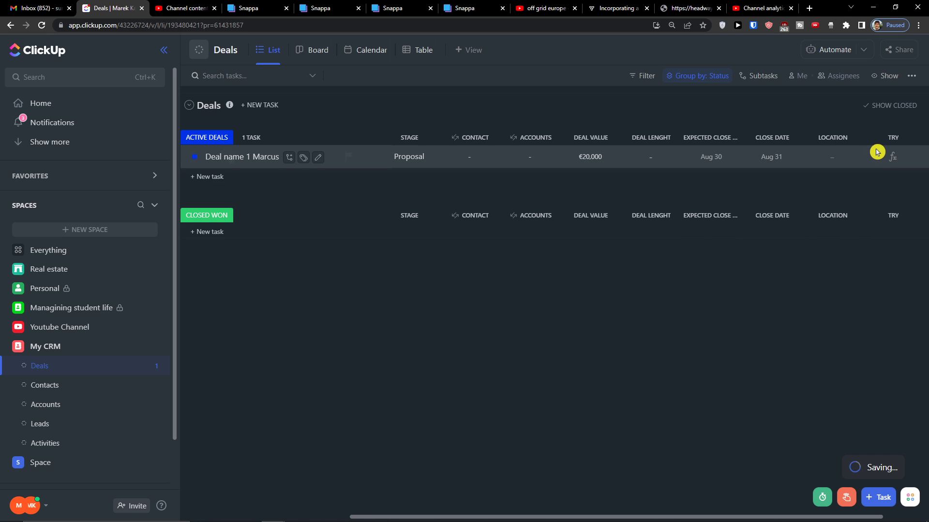
# Paste a deal length formula into TRY's advanced editor, then erase it and cancel
pyautogui.click(890, 157)
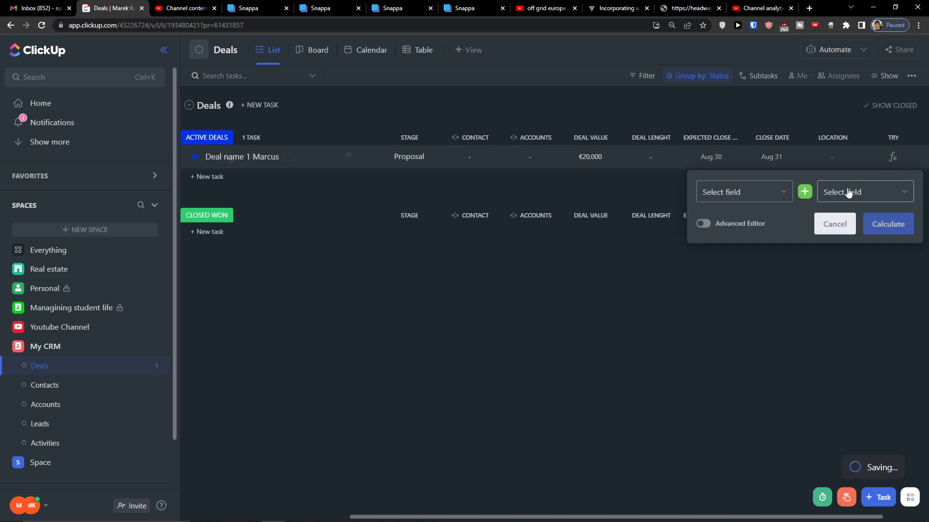
pyautogui.click(709, 227)
pyautogui.click(692, 184)
pyautogui.write('IF({Stage}="Won",CONCATENATE(DAYS({Close Date},{Deal creation date#Date}), " Total Days"),ROUND(DAYS(TODAY(),{Deal creation date#Date}),0))')
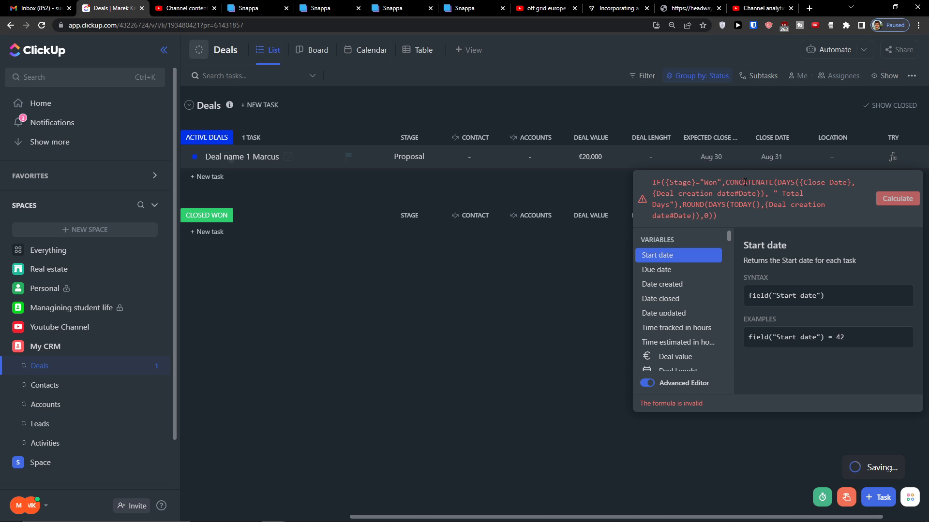
pyautogui.hotkey('ctrl', 'a')
pyautogui.press('BackSpace')
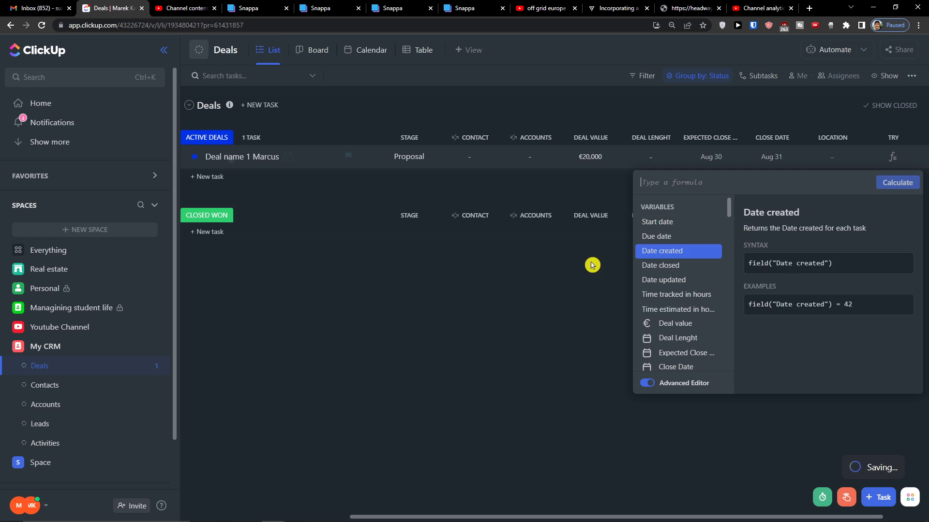
pyautogui.click(591, 265)
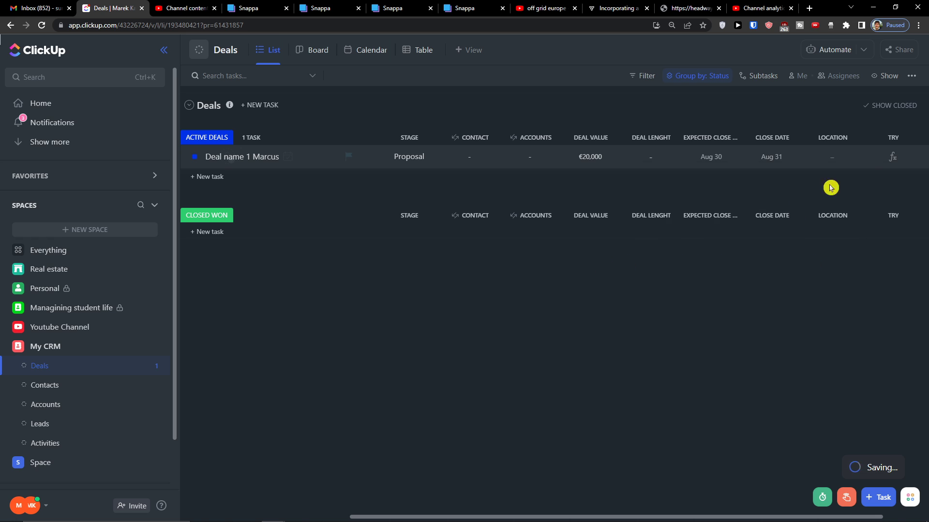
pyautogui.click(890, 156)
pyautogui.click(832, 215)
# Delete the TRY and Deal Lenght fields from the list and view Deals as a Board
pyautogui.click(919, 137)
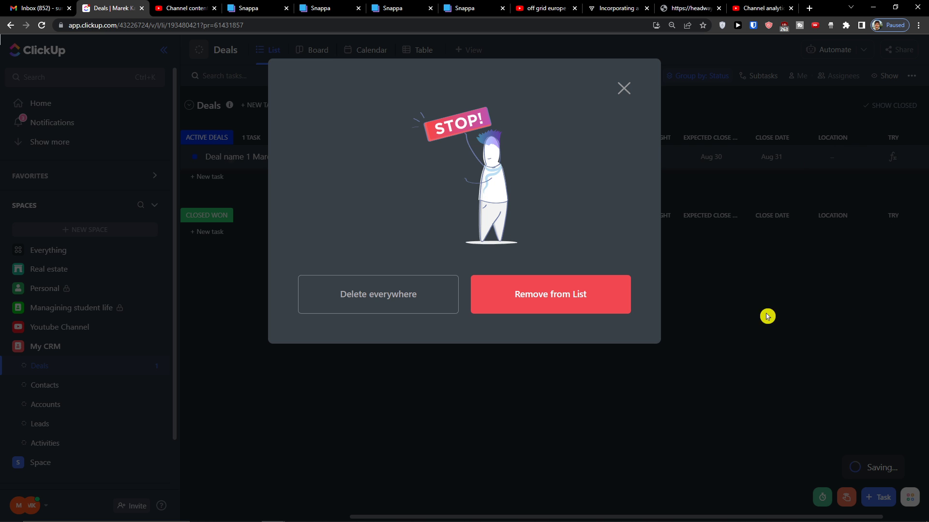
pyautogui.click(598, 305)
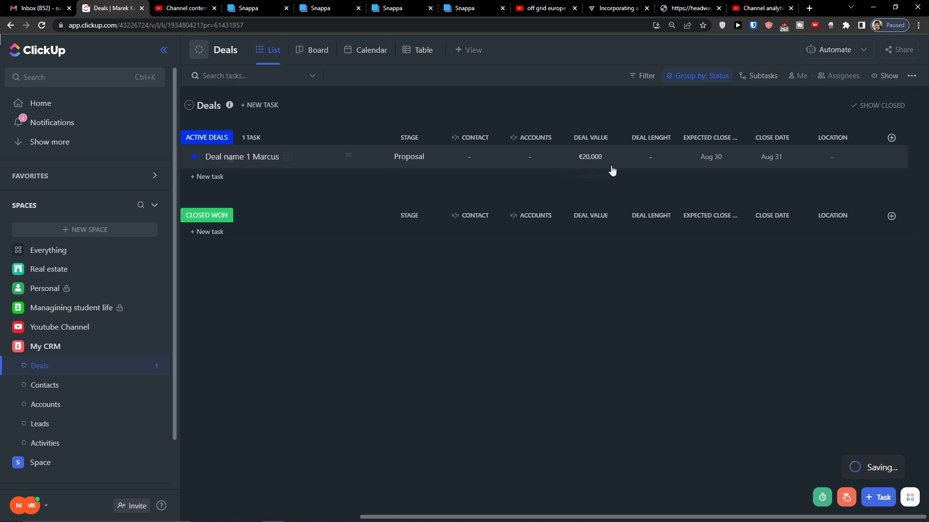
pyautogui.click(651, 140)
pyautogui.click(660, 386)
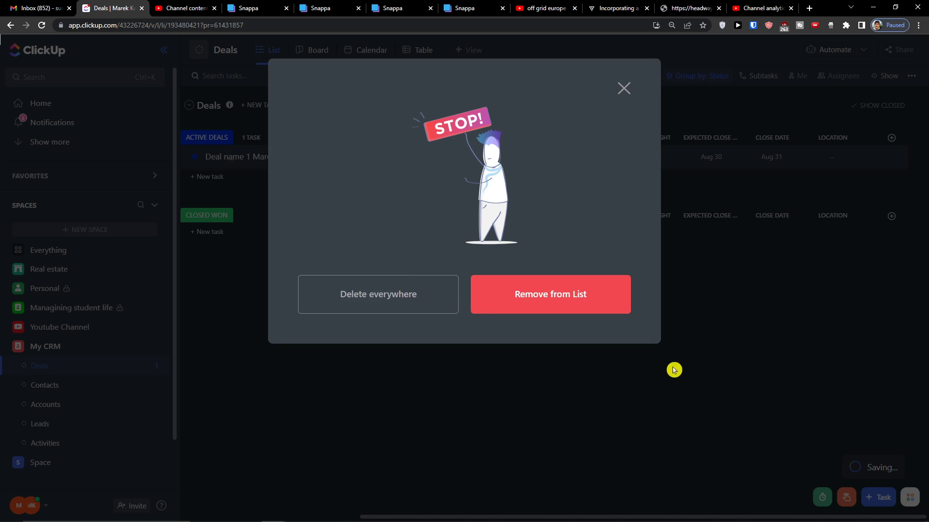
pyautogui.click(590, 325)
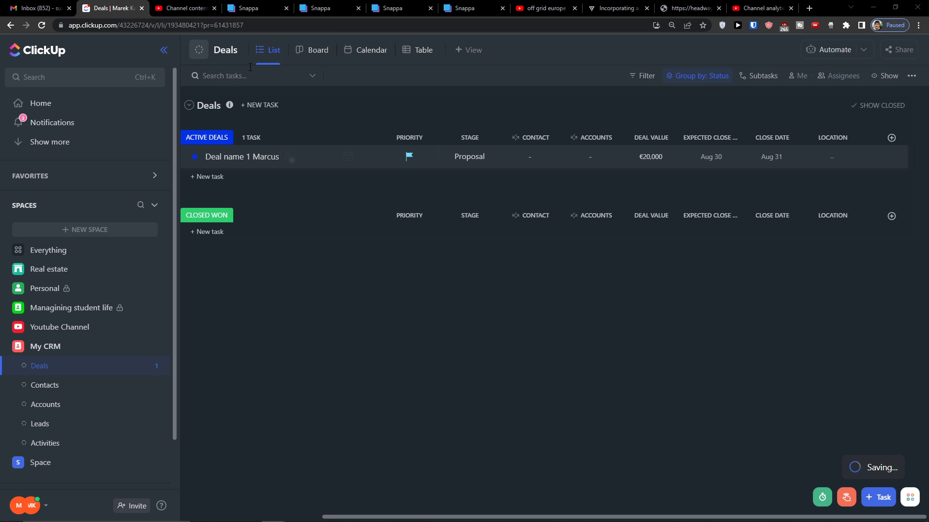
pyautogui.click(318, 49)
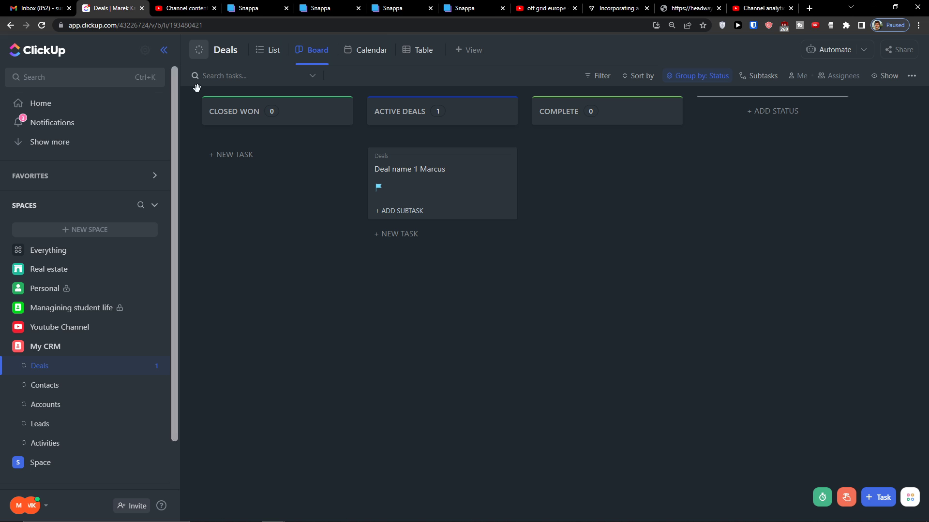
# Group the board by the Stage custom field, placing the deal under Proposal
pyautogui.click(692, 76)
pyautogui.moveTo(670, 245)
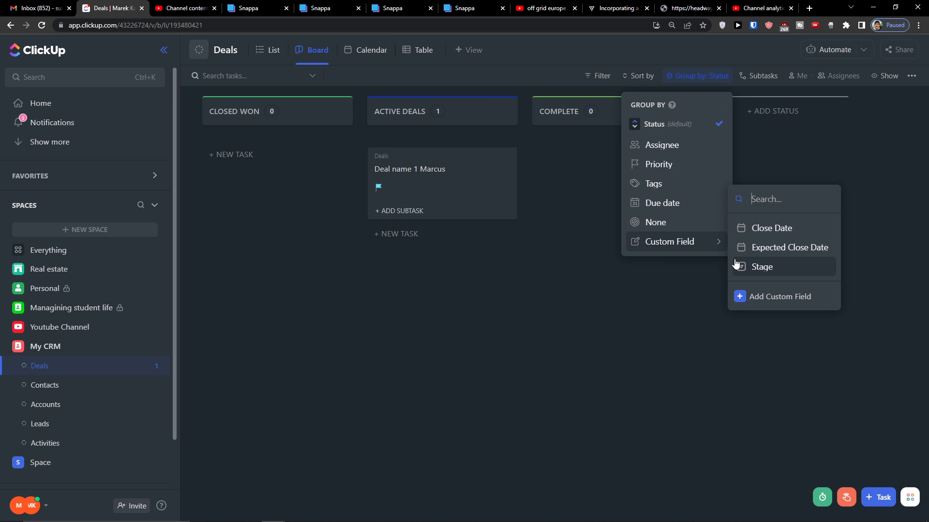
pyautogui.click(758, 263)
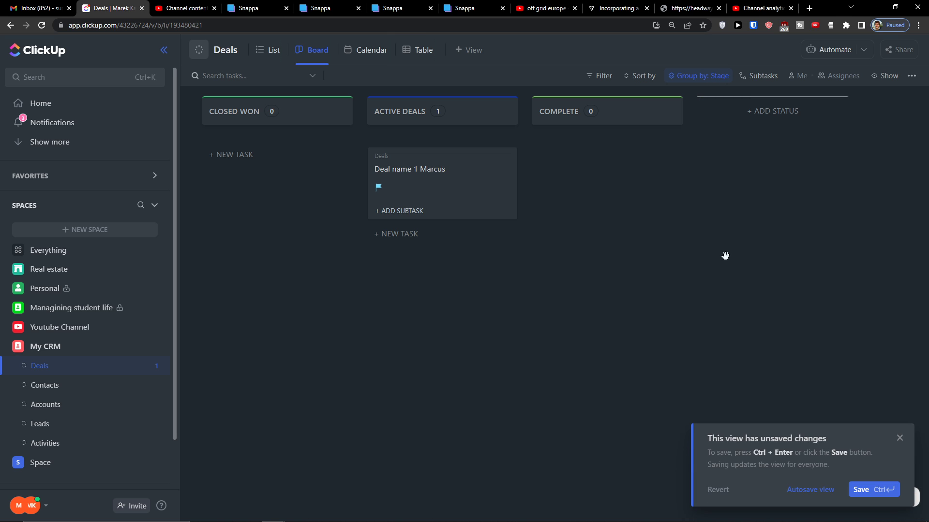
pyautogui.tripleClick(897, 431)
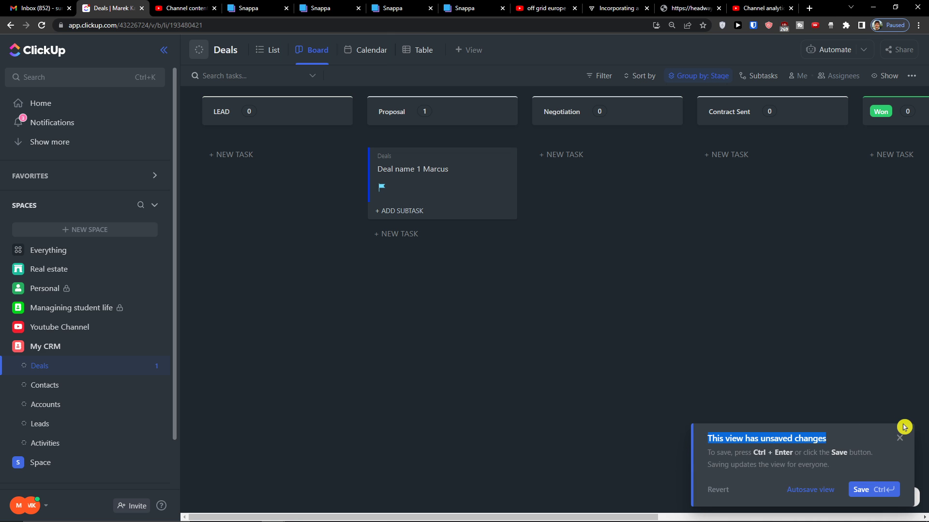
pyautogui.moveTo(771, 351); pyautogui.dragTo(834, 283)
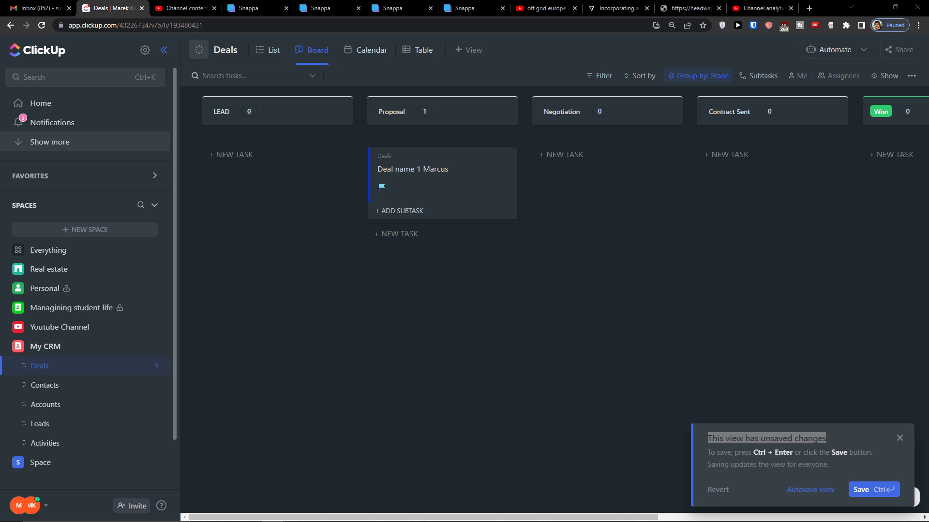
# Open the Contacts list's status editor and switch it to custom statuses
pyautogui.click(43, 385)
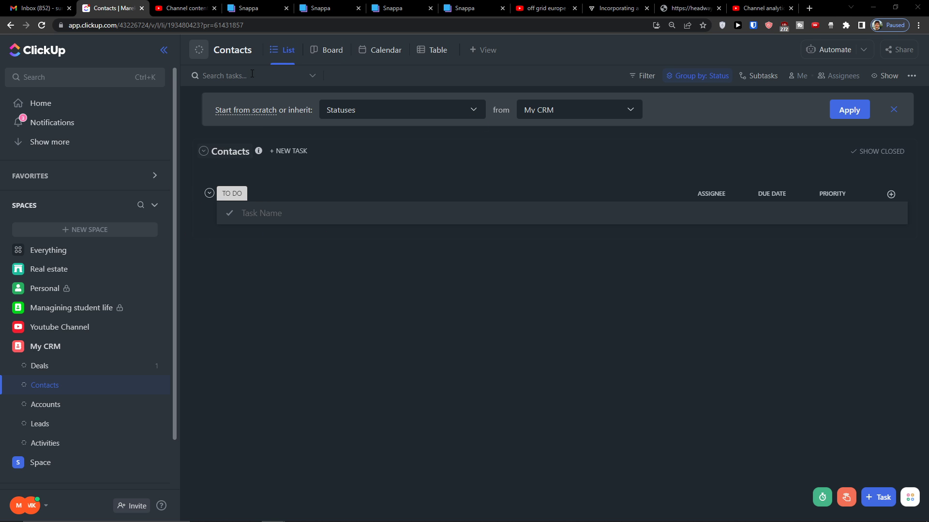
pyautogui.click(260, 50)
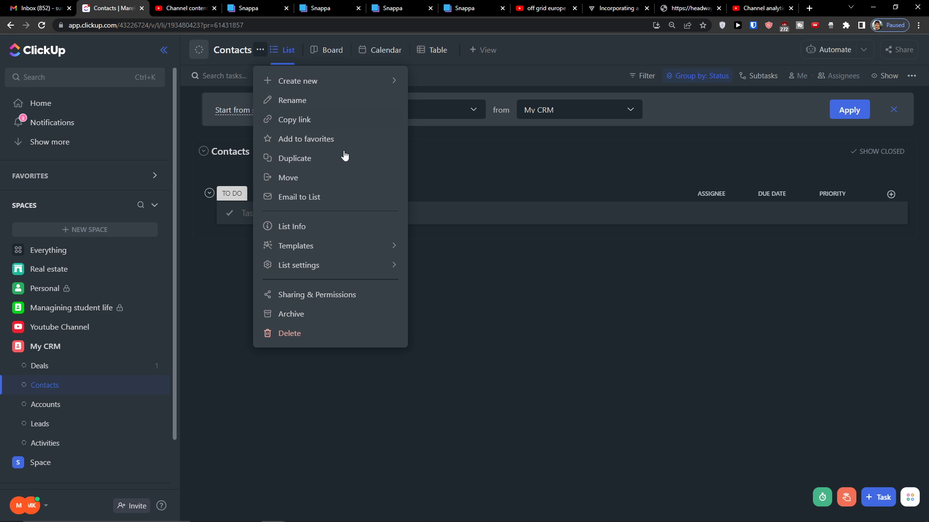
pyautogui.moveTo(359, 266)
pyautogui.click(448, 316)
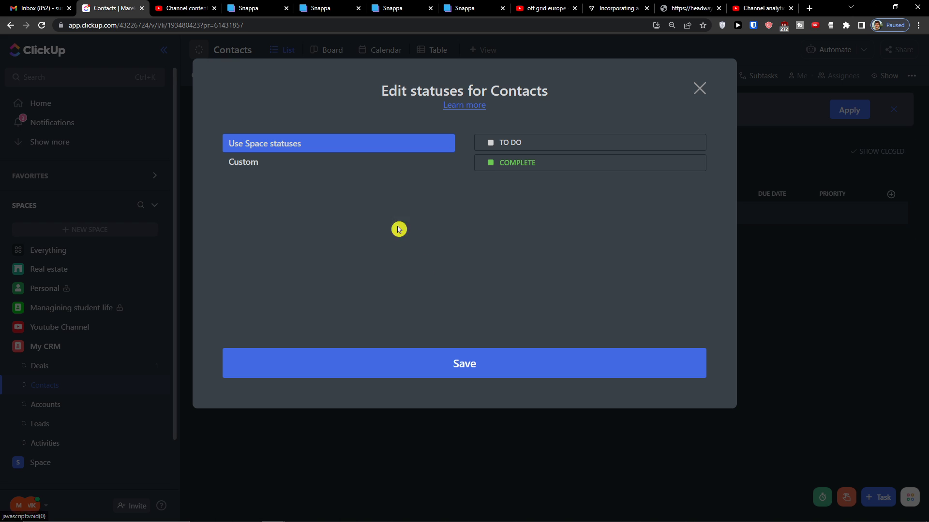
pyautogui.click(390, 163)
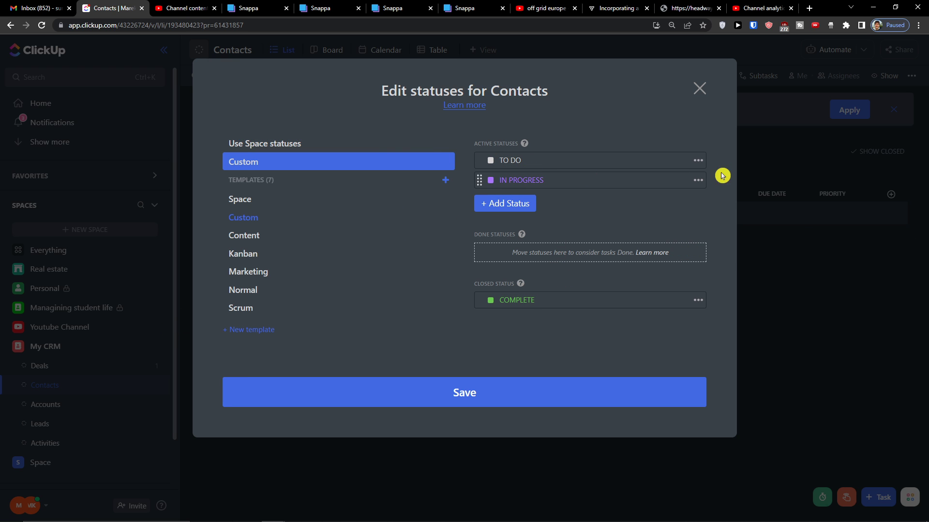
# Delete IN PROGRESS, rename TO DO to INACTIVE CONTACTS, and add PRIMARY CONTACTS
pyautogui.click(698, 182)
pyautogui.click(706, 250)
pyautogui.click(528, 163)
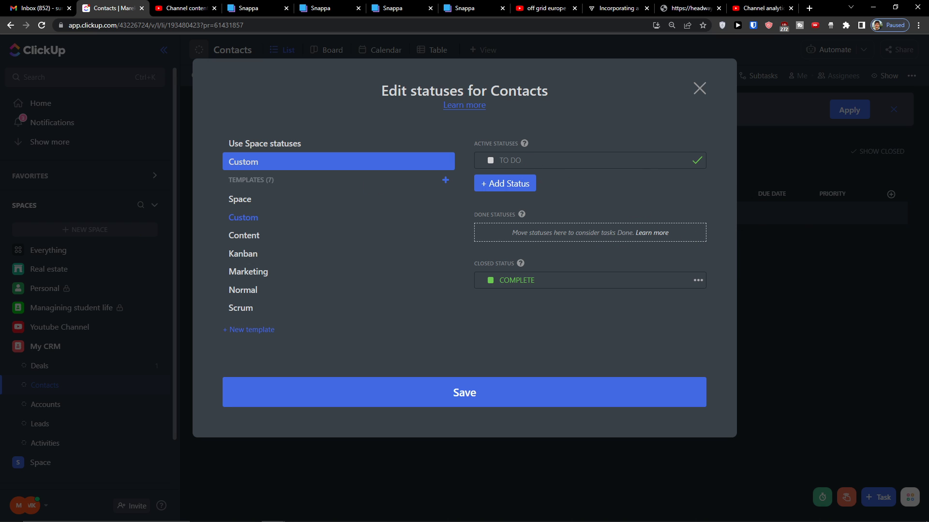
pyautogui.press('BackSpace')
pyautogui.click(511, 186)
pyautogui.write('PR')
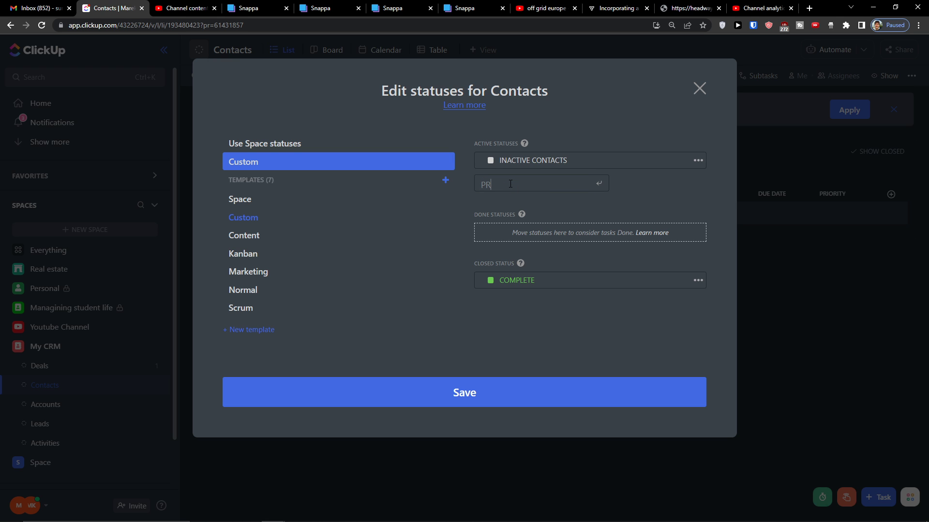
pyautogui.write('IMARY CONTACTS')
pyautogui.press('Return')
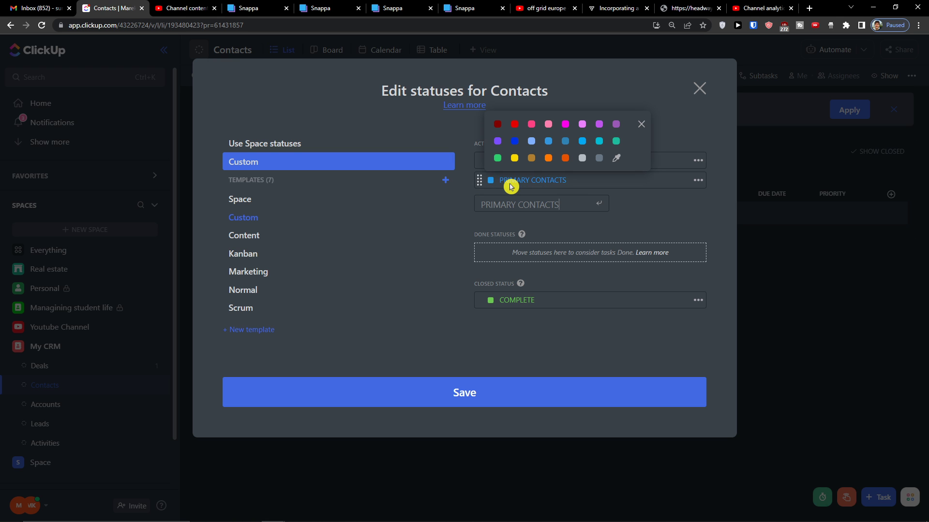
# Colour INACTIVE CONTACTS yellow and PRIMARY CONTACTS blue, then apply the statuses
pyautogui.click(407, 220)
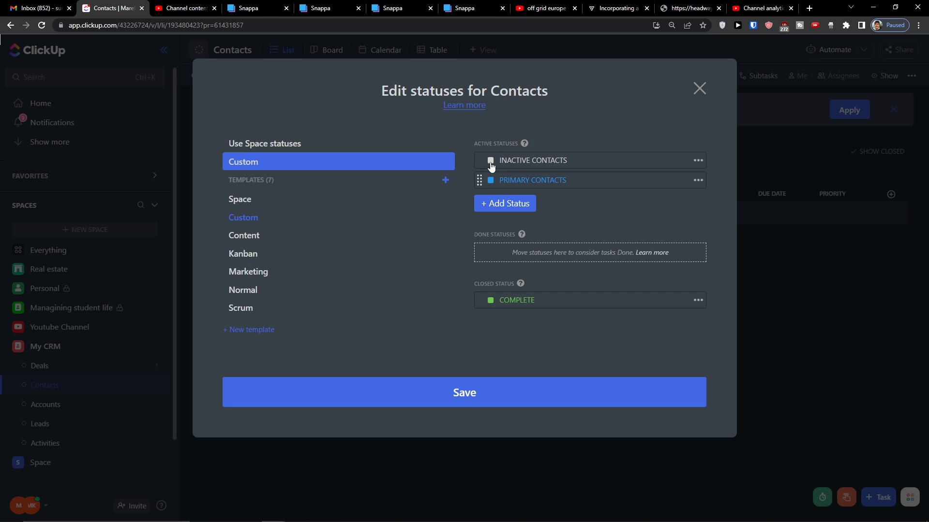
pyautogui.click(490, 160)
pyautogui.click(515, 137)
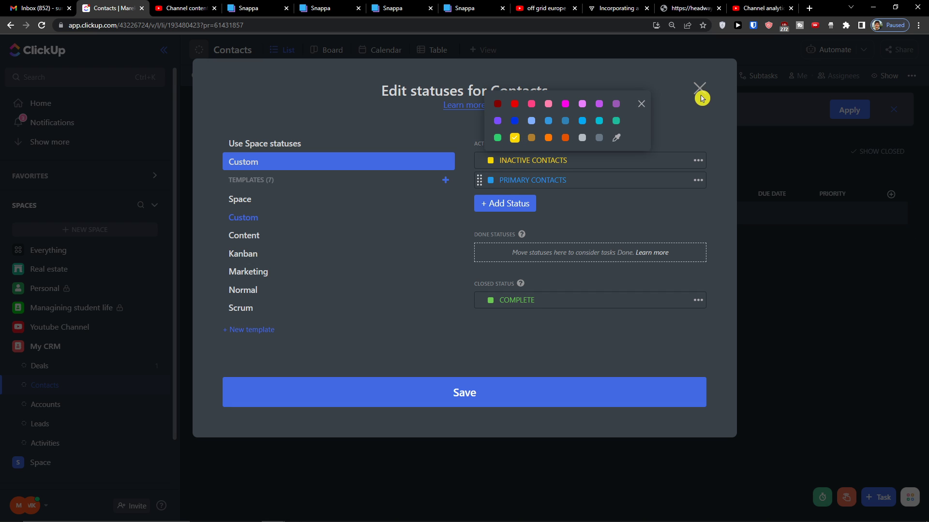
pyautogui.click(567, 394)
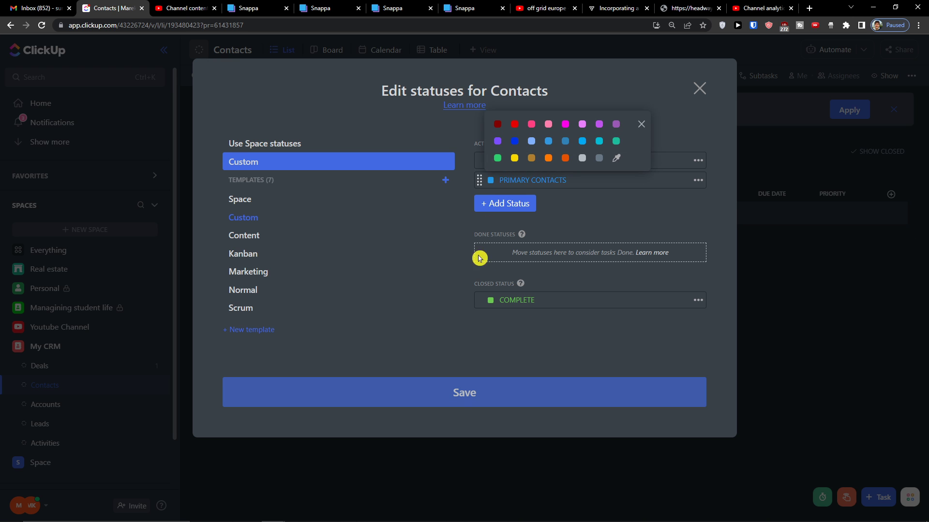
pyautogui.click(528, 338)
pyautogui.click(697, 302)
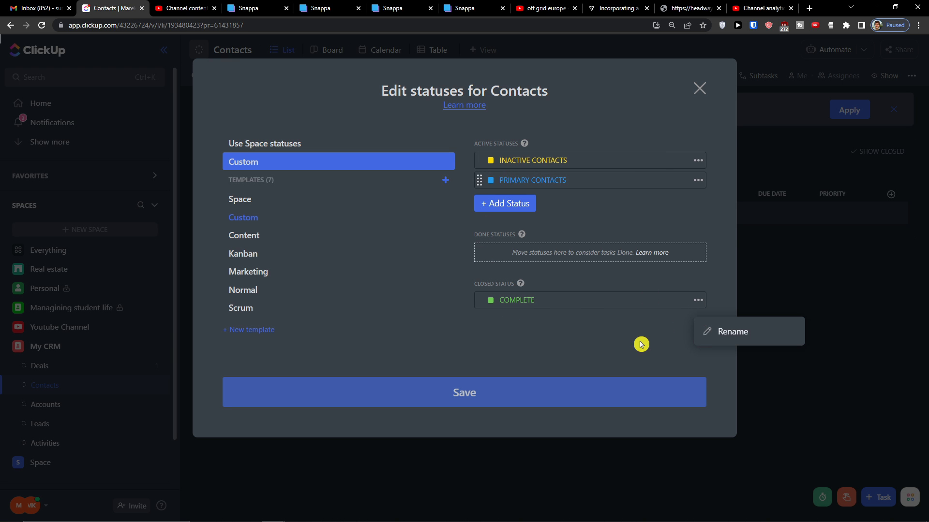
pyautogui.click(604, 386)
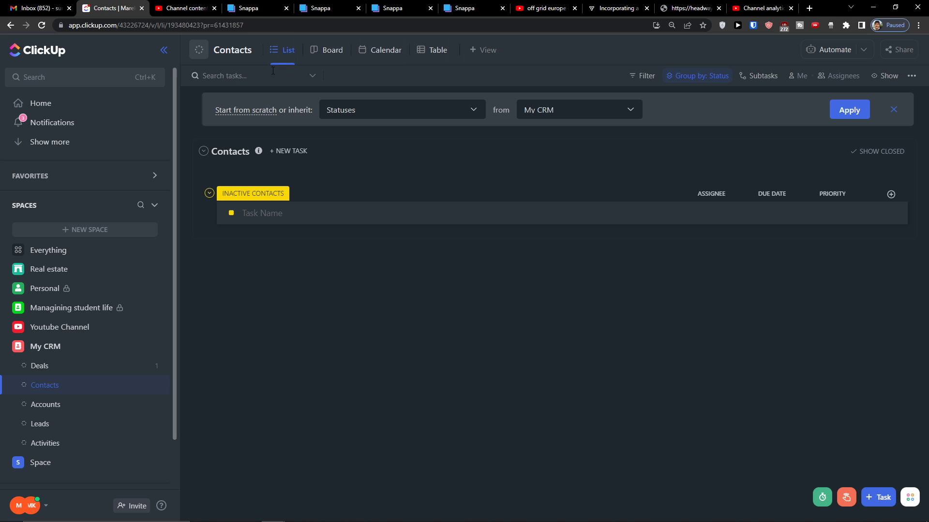
# Turn on Empty statuses in the Show options so empty status groups appear
pyautogui.click(877, 78)
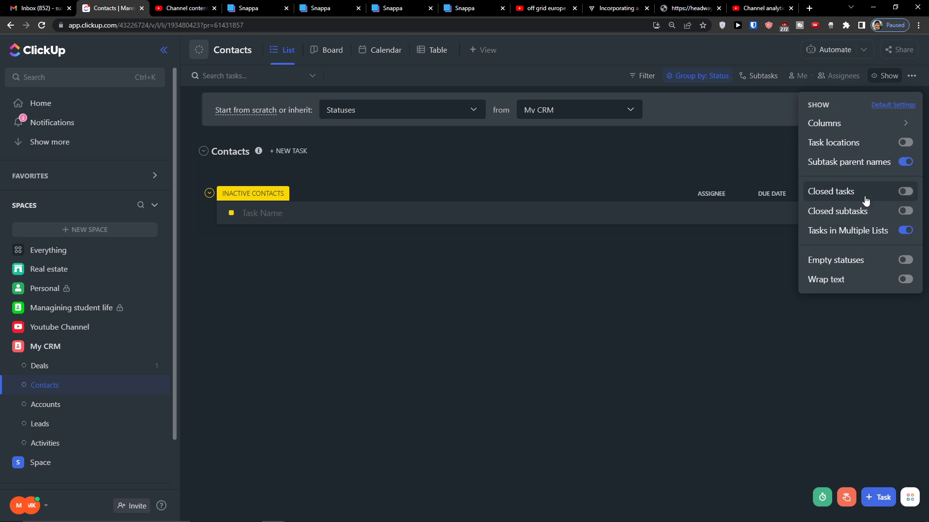
pyautogui.click(916, 258)
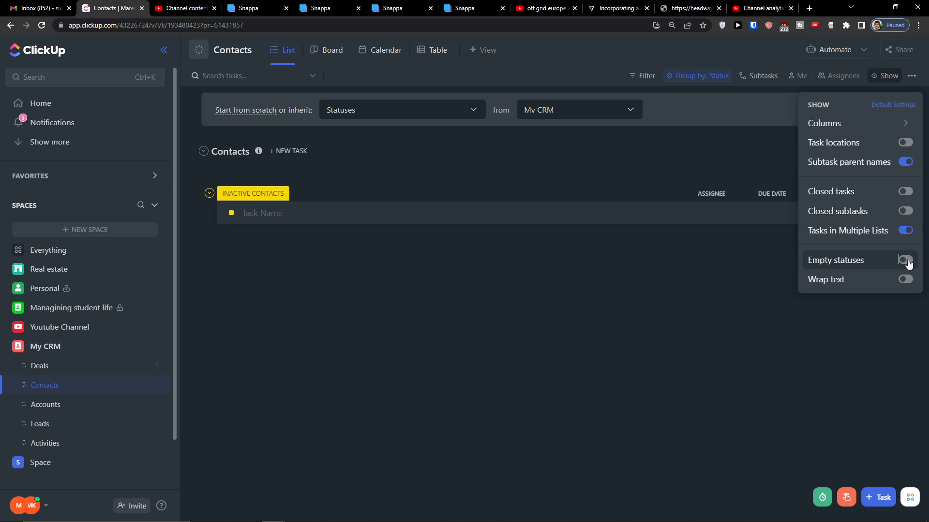
pyautogui.click(261, 208)
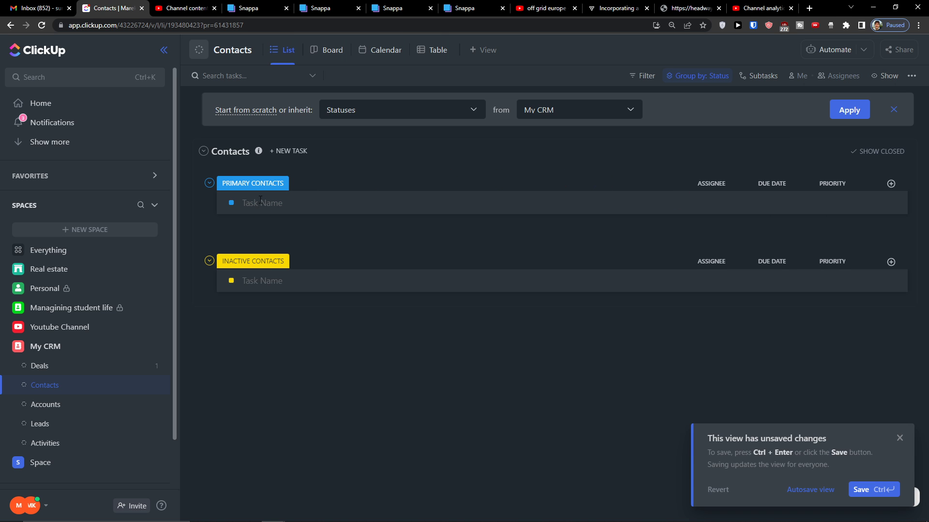
# Add the first contact task under PRIMARY CONTACTS, named after the client
pyautogui.click(260, 201)
pyautogui.write('Marcus Client')
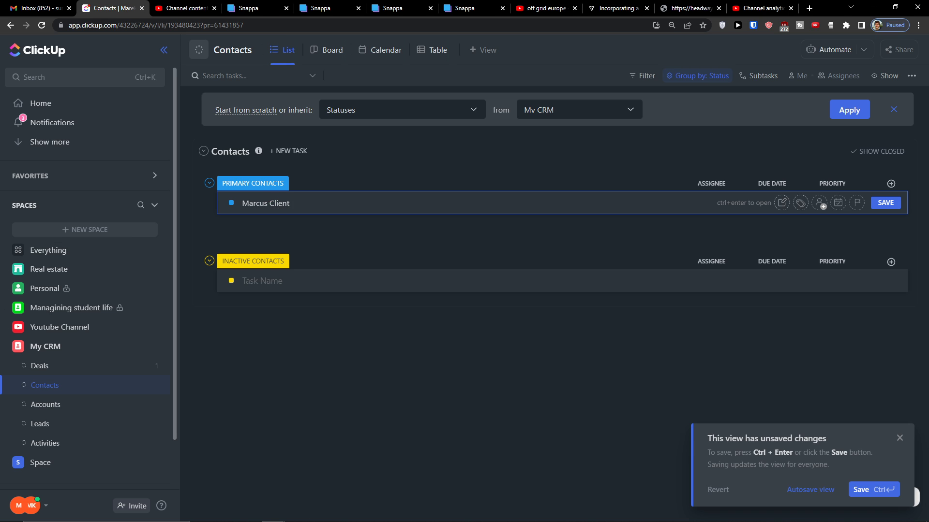
pyautogui.press('Return')
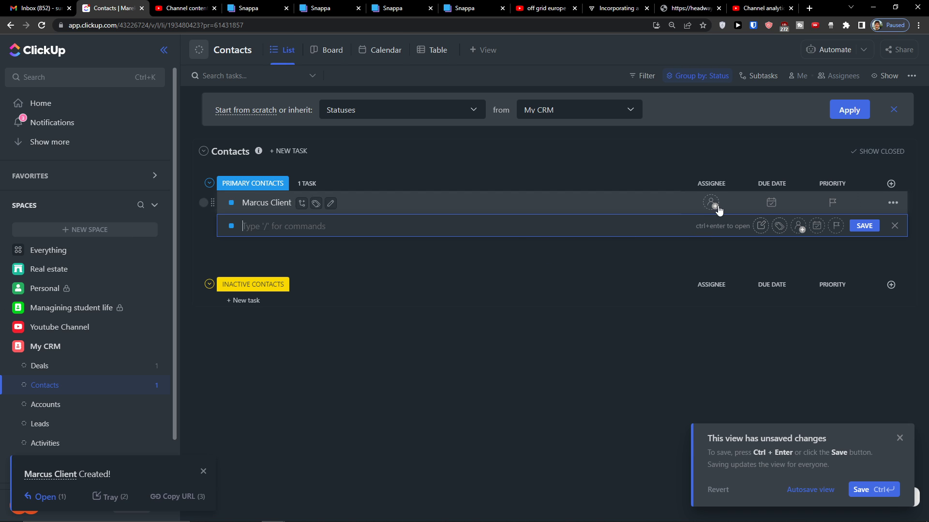
pyautogui.click(893, 203)
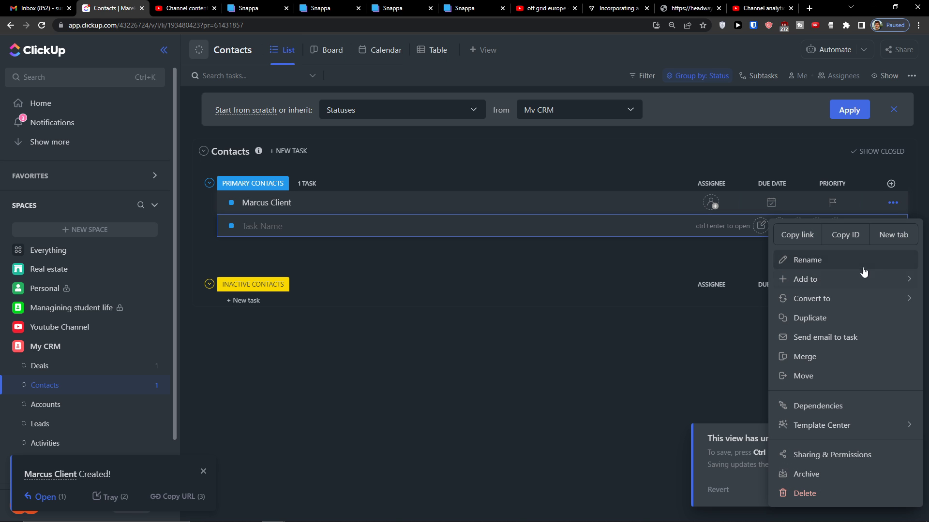
pyautogui.click(597, 367)
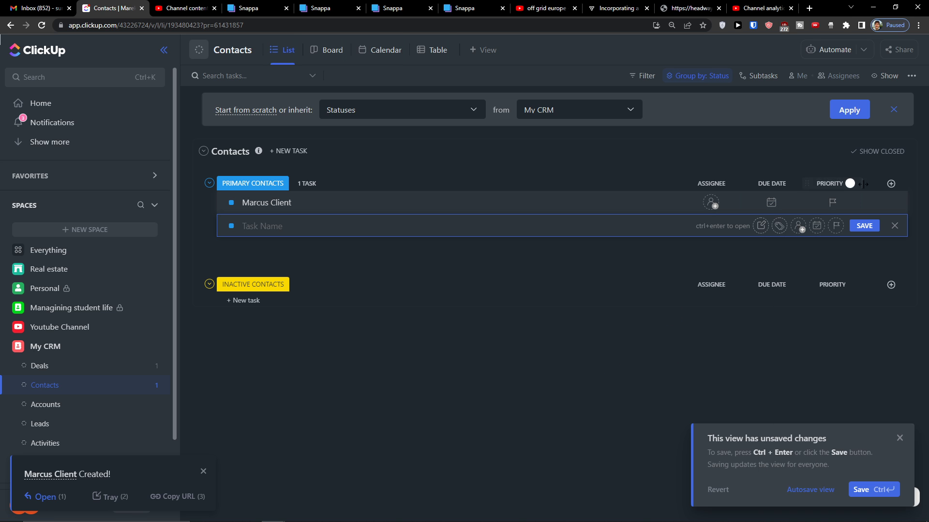
# Create a dropdown column called Type with options Customer, Partner, Qualified Lead and Vendor
pyautogui.click(891, 183)
pyautogui.click(852, 241)
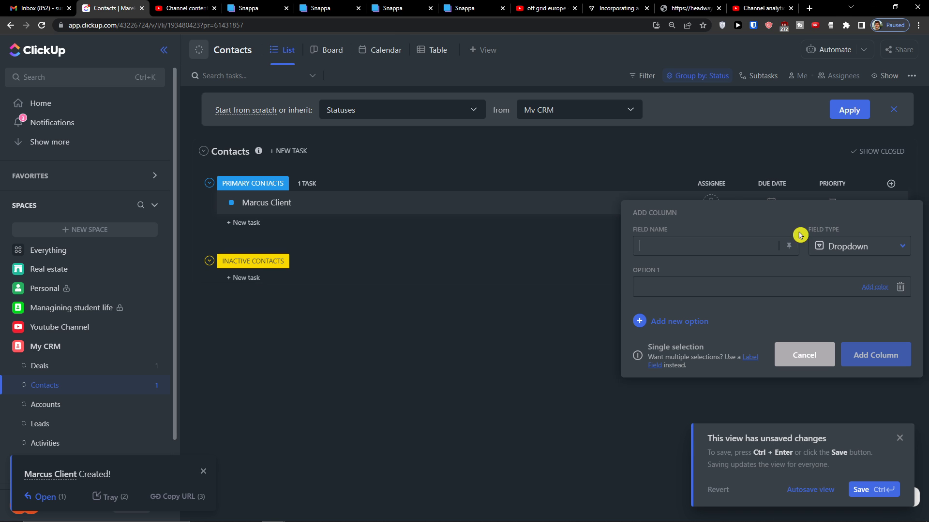
pyautogui.write('Type')
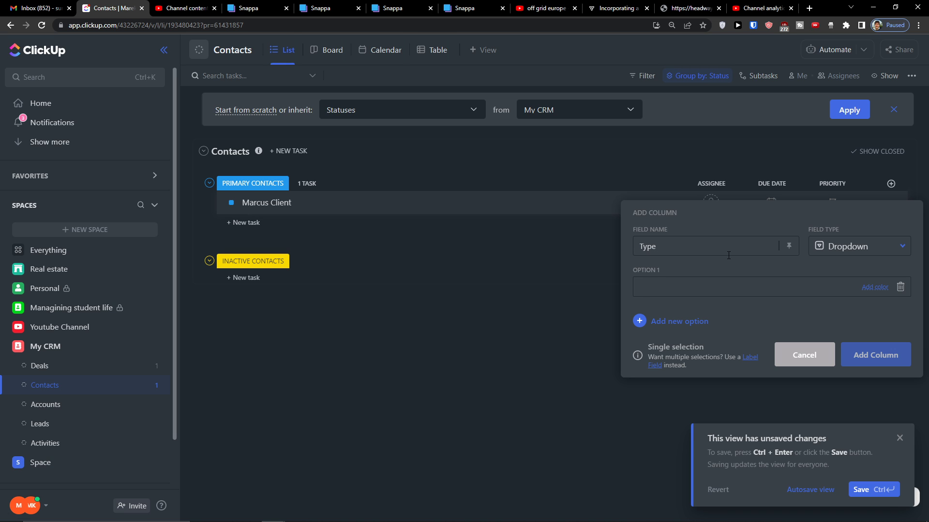
pyautogui.write('Customer')
pyautogui.press('Return')
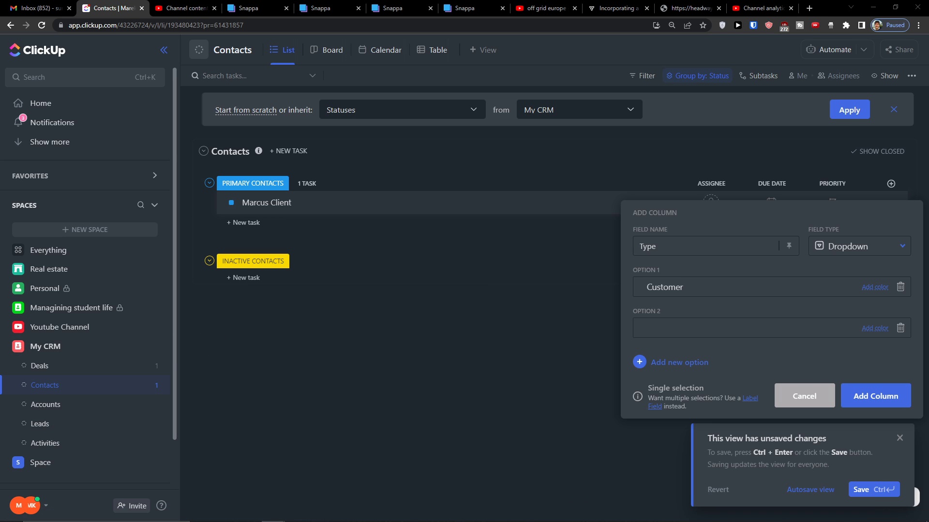
pyautogui.write('Partner')
pyautogui.press('Return')
pyautogui.write('Qualified Lead')
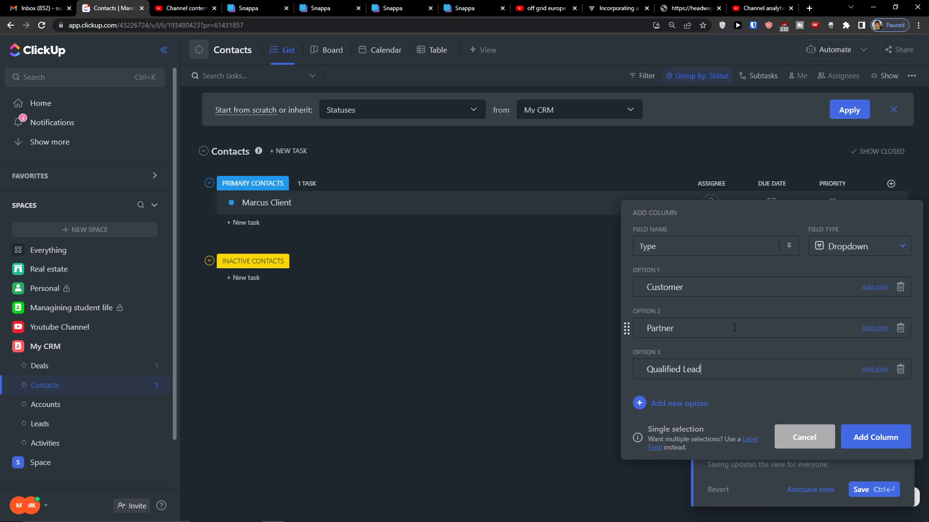
pyautogui.press('Return')
pyautogui.write('Vendor')
pyautogui.press('Return')
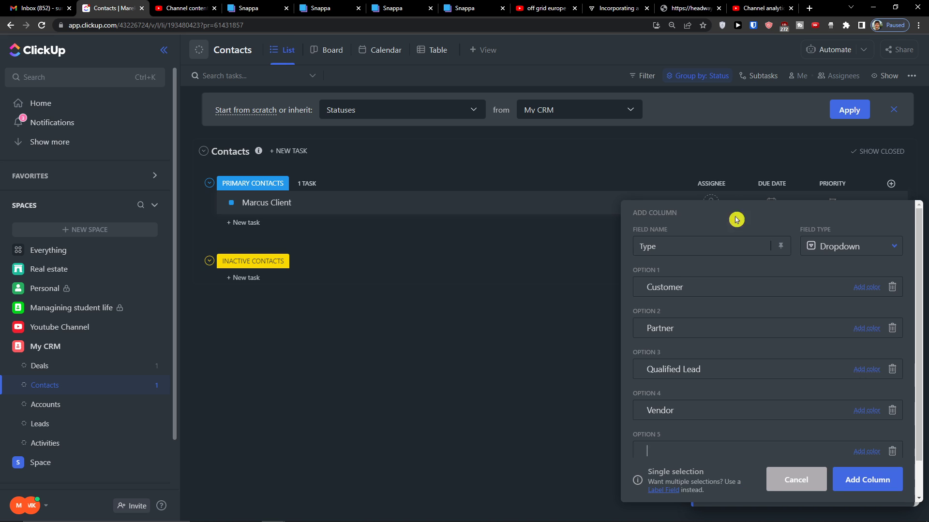
pyautogui.click(846, 480)
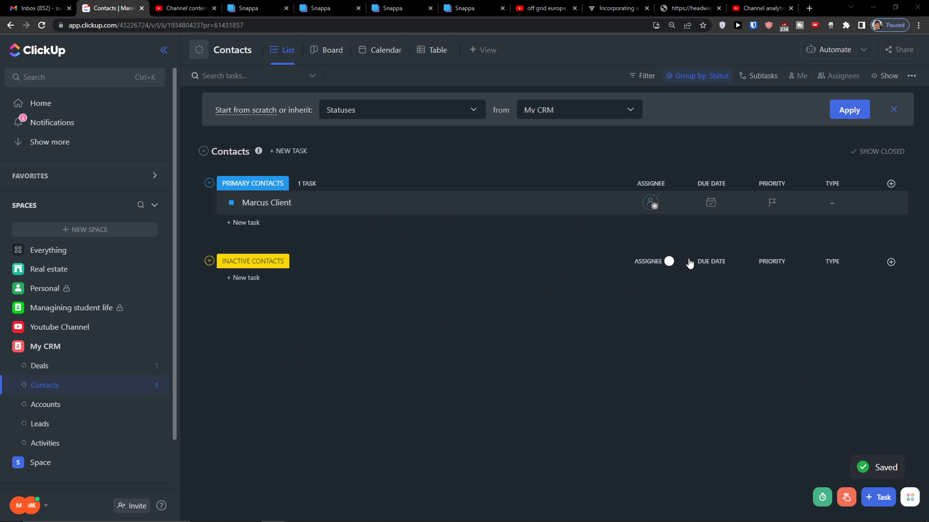
# Add an Accounts relationship column linked to the Accounts list
pyautogui.click(891, 184)
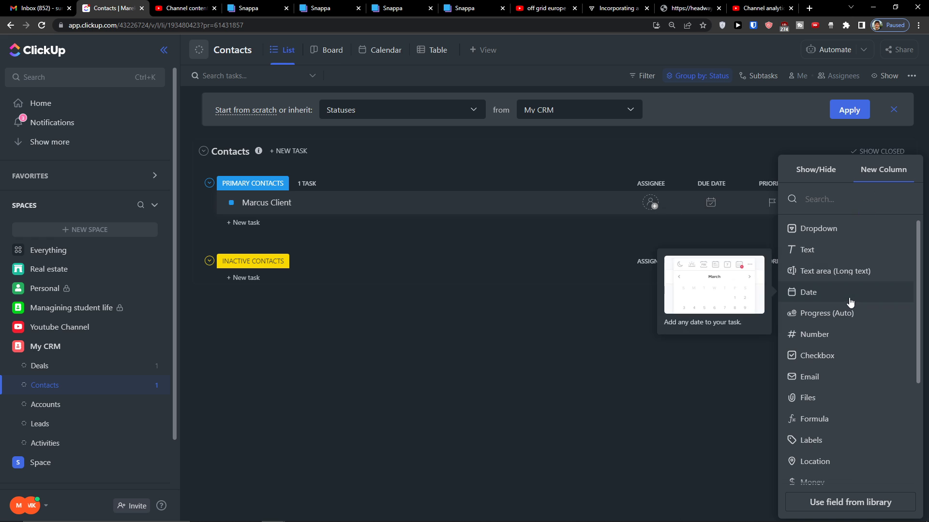
pyautogui.scroll(-3, 837, 394)
pyautogui.click(832, 434)
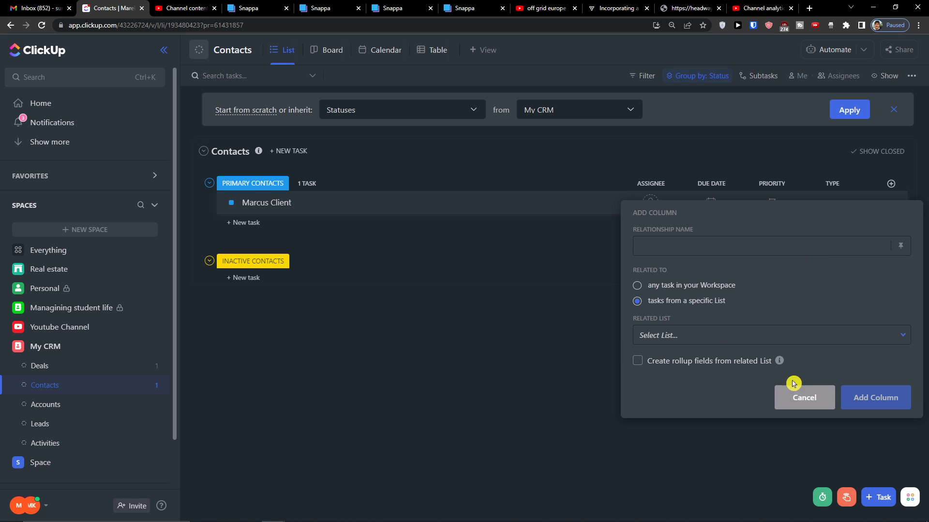
pyautogui.click(691, 261)
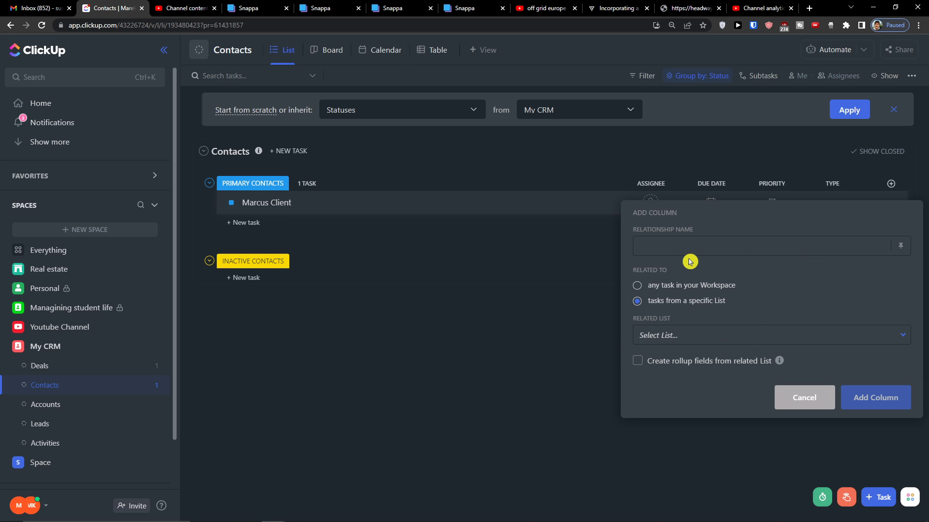
pyautogui.click(689, 339)
pyautogui.click(688, 438)
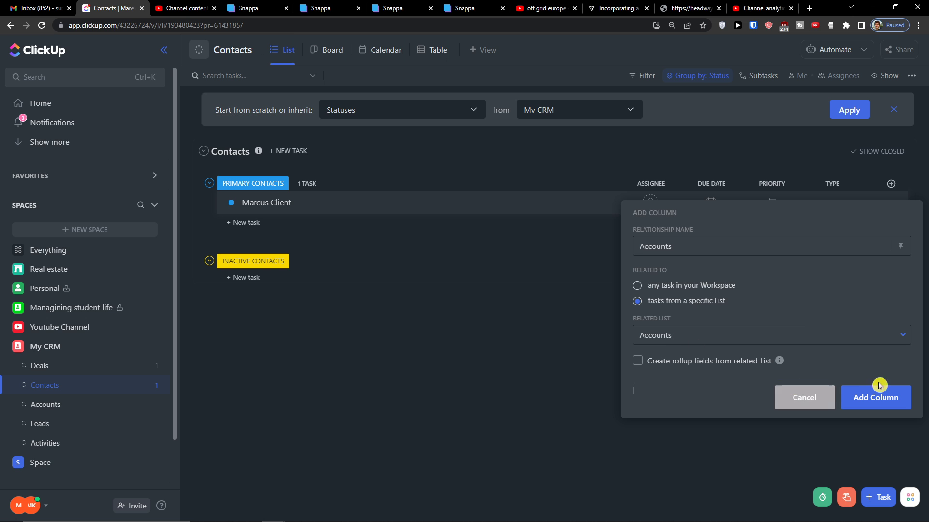
pyautogui.click(878, 396)
# Start a new column of type Rollup
pyautogui.click(890, 184)
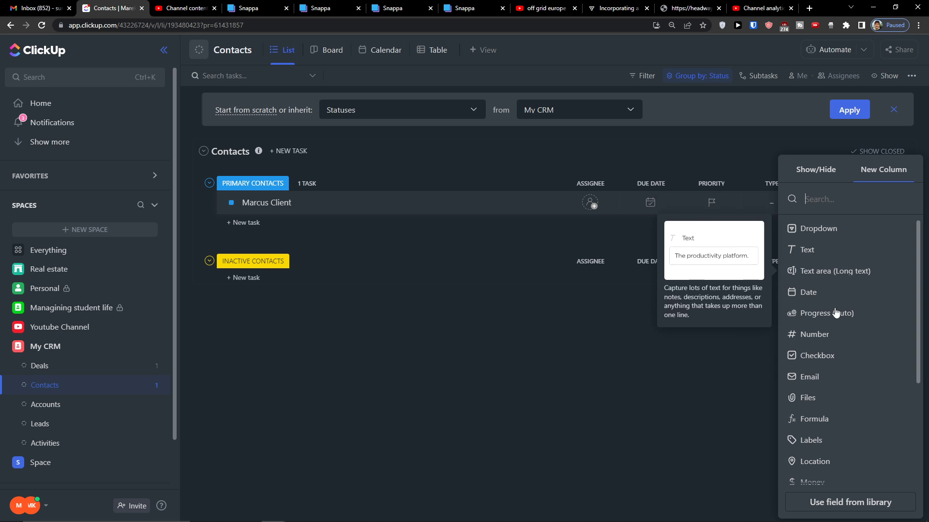
pyautogui.scroll(-3, 823, 302)
pyautogui.scroll(-1, 824, 303)
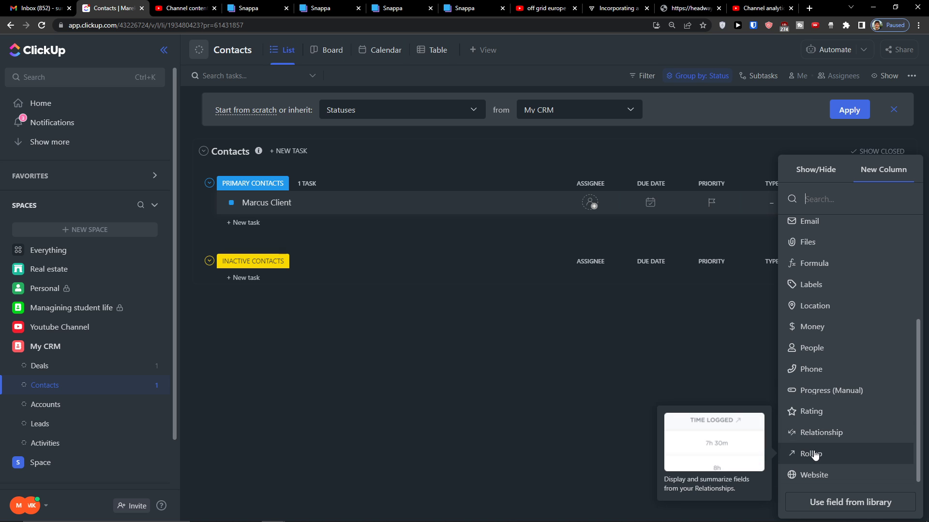
pyautogui.click(811, 454)
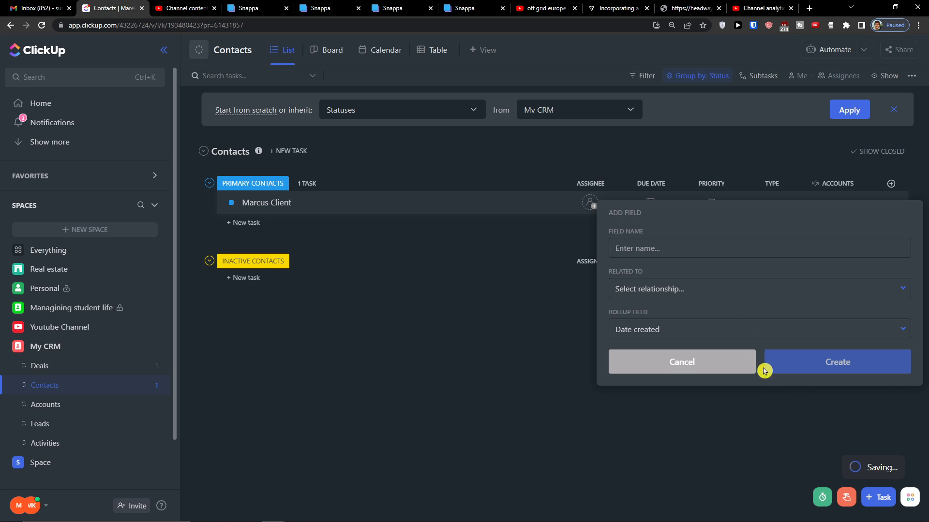
# Create a rollup column named Accounts on the Accounts relationship, then delete it
pyautogui.click(674, 291)
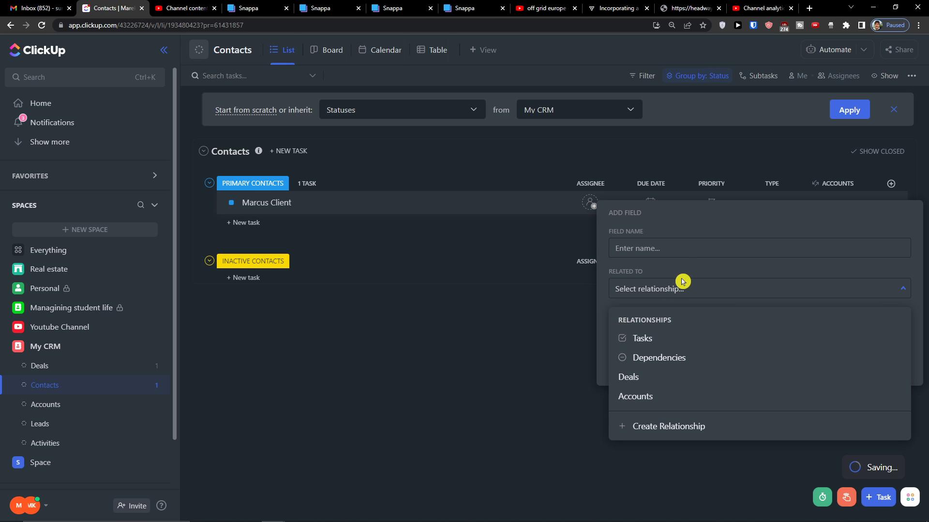
pyautogui.click(655, 396)
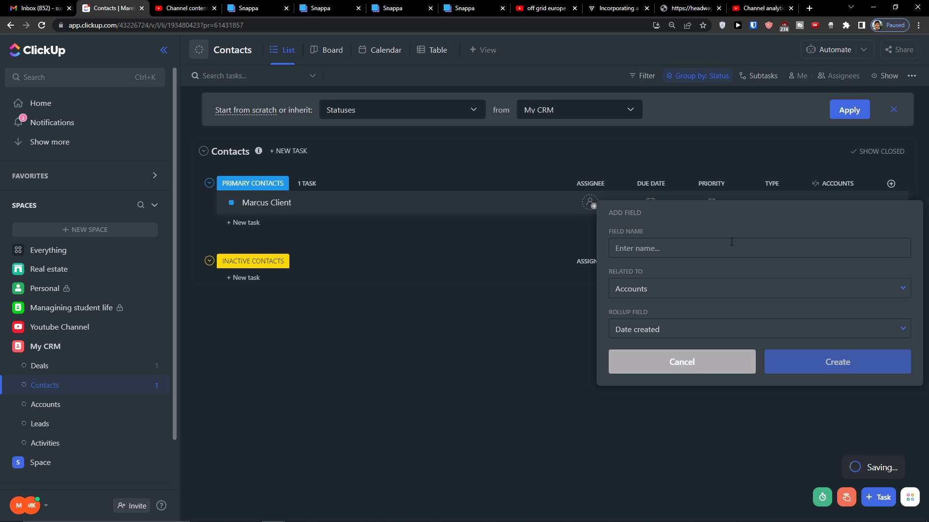
pyautogui.write('Accounts')
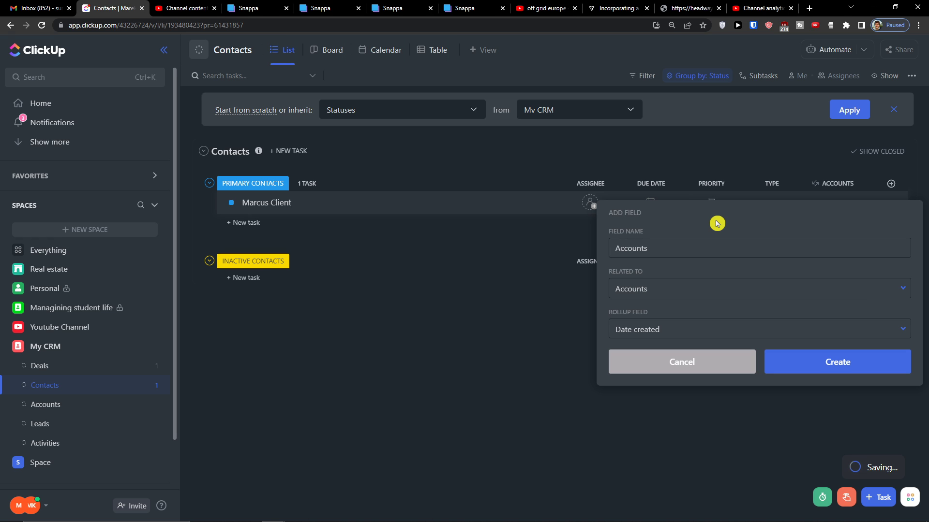
pyautogui.click(786, 353)
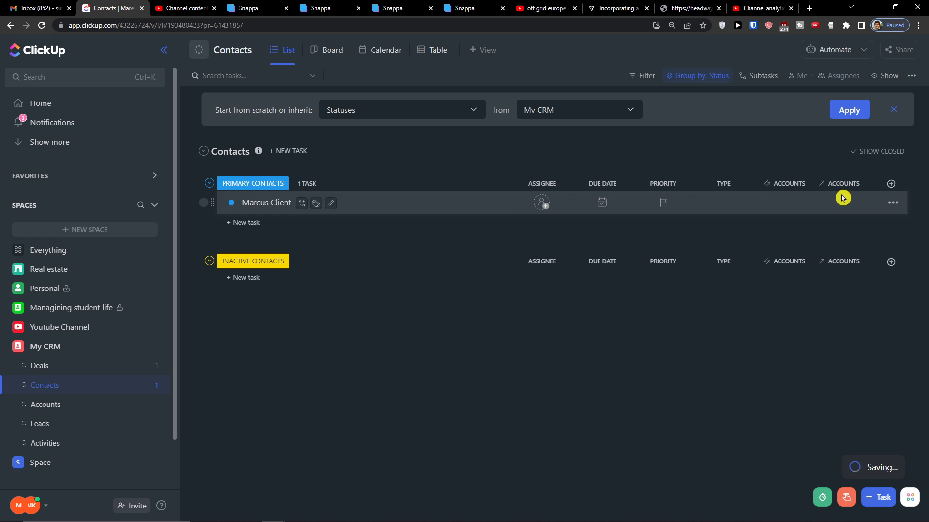
pyautogui.click(857, 187)
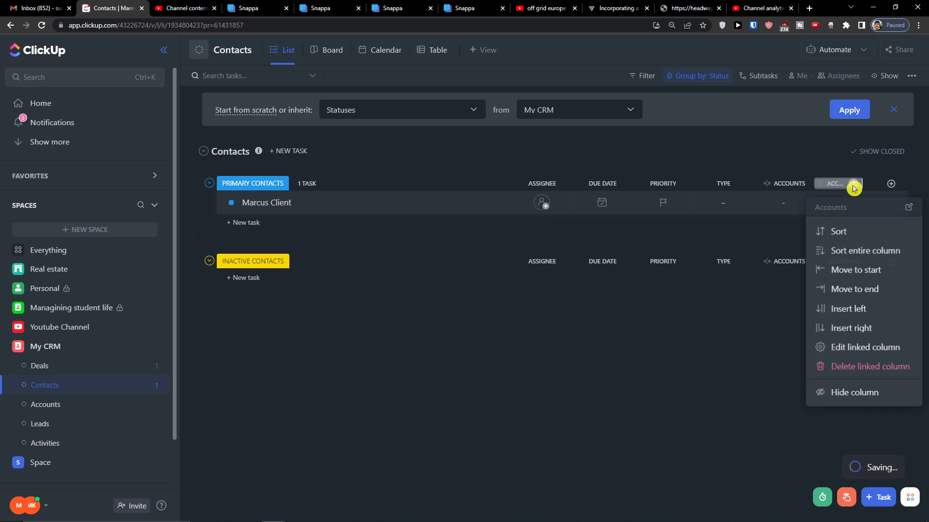
pyautogui.click(842, 361)
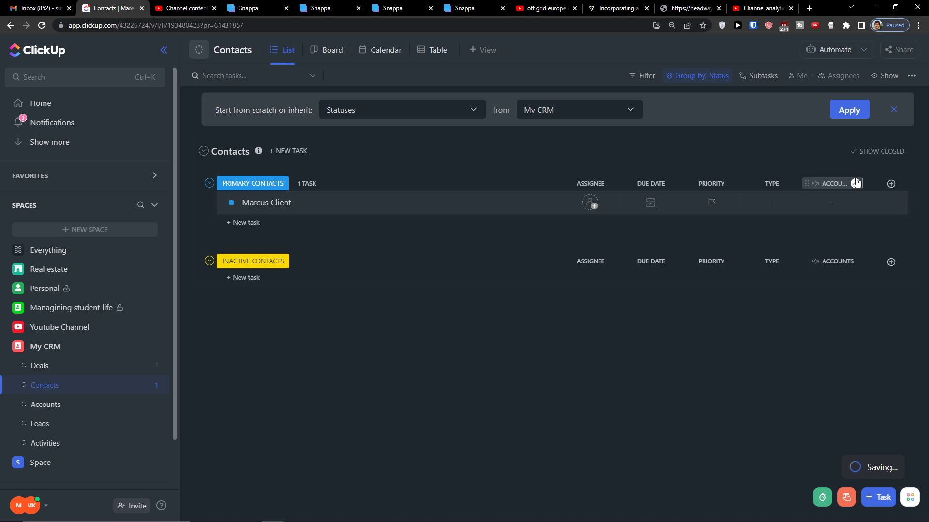
# Show the existing Deals relationship field as a column in Contacts
pyautogui.click(891, 183)
pyautogui.scroll(-3, 855, 429)
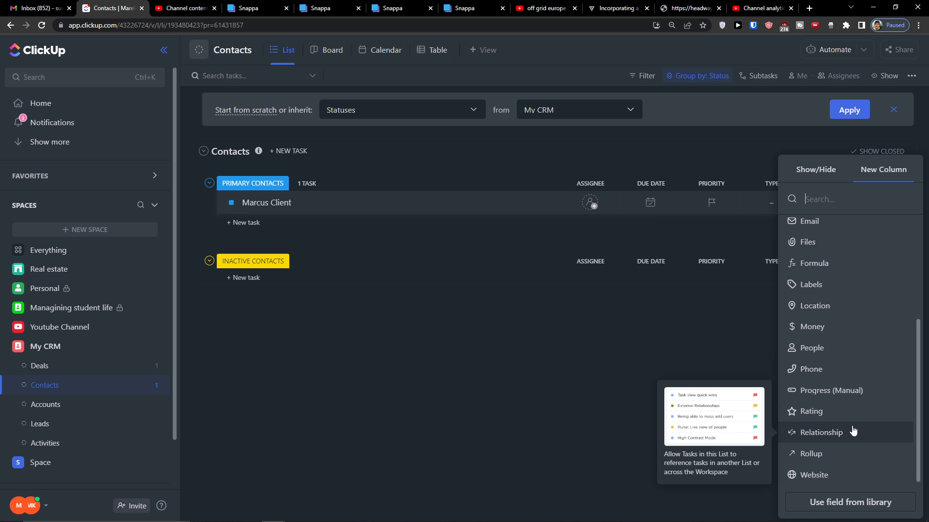
pyautogui.click(851, 431)
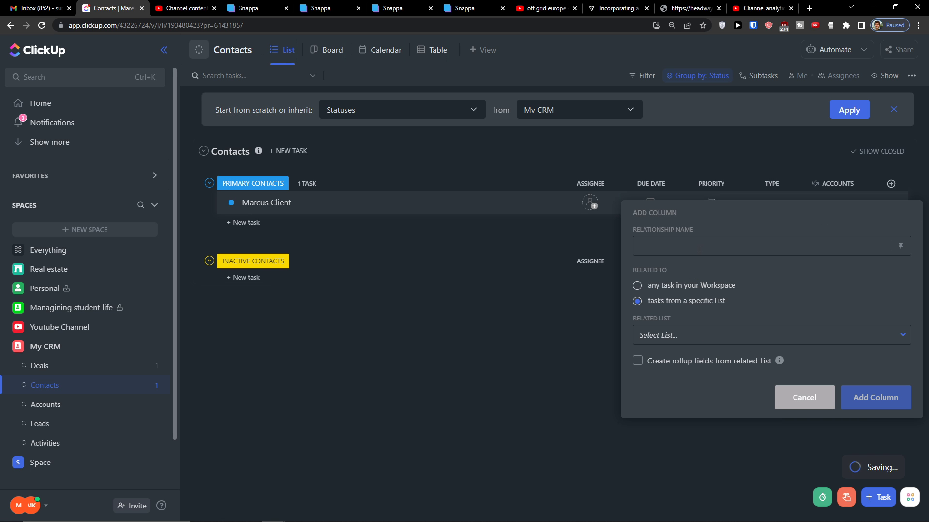
pyautogui.write('Deals')
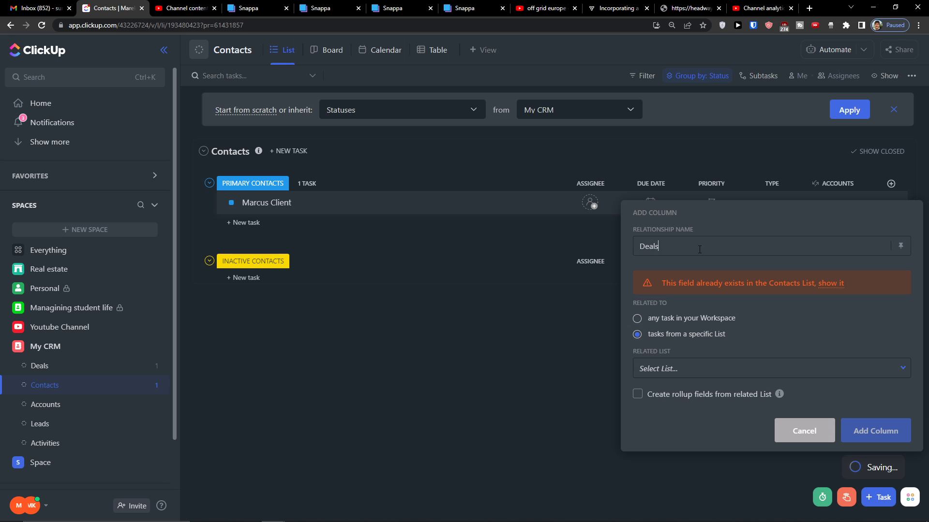
pyautogui.click(831, 283)
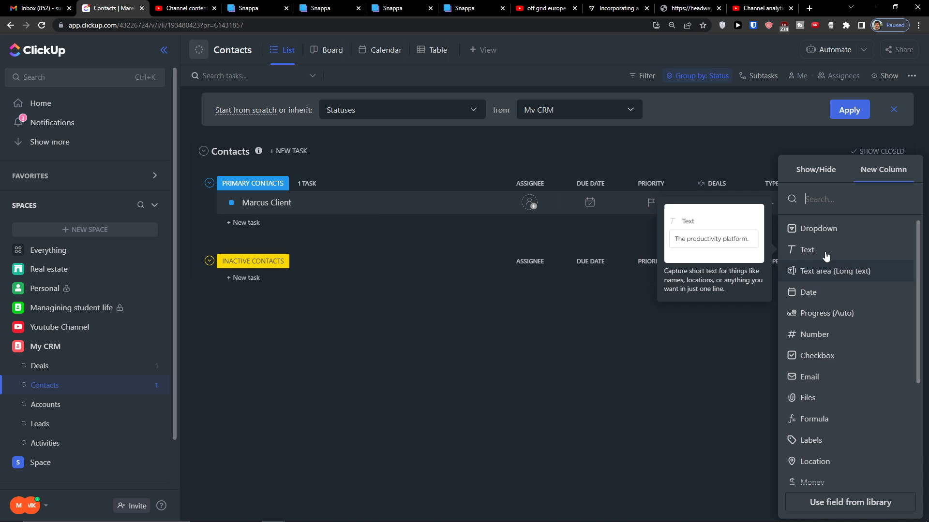
pyautogui.click(717, 298)
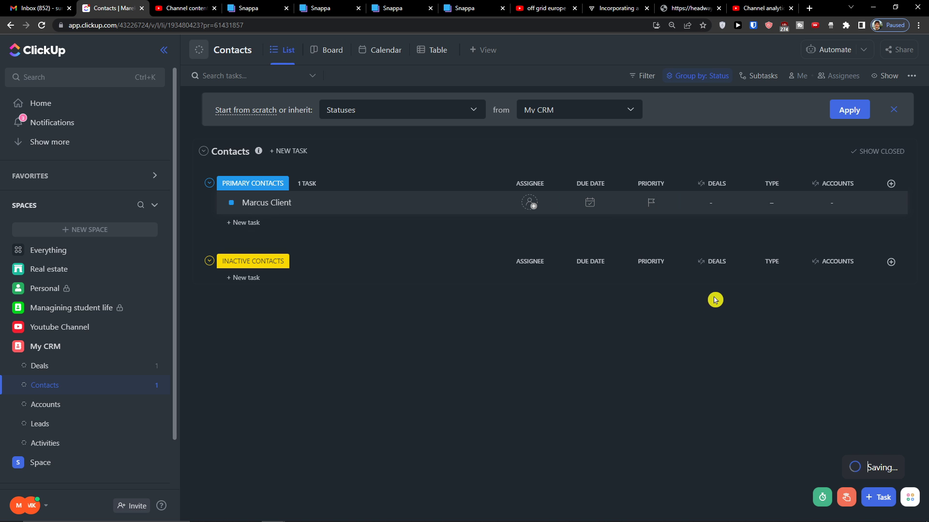
# Link the contact to Deal name 1 in its Deals cell
pyautogui.click(710, 209)
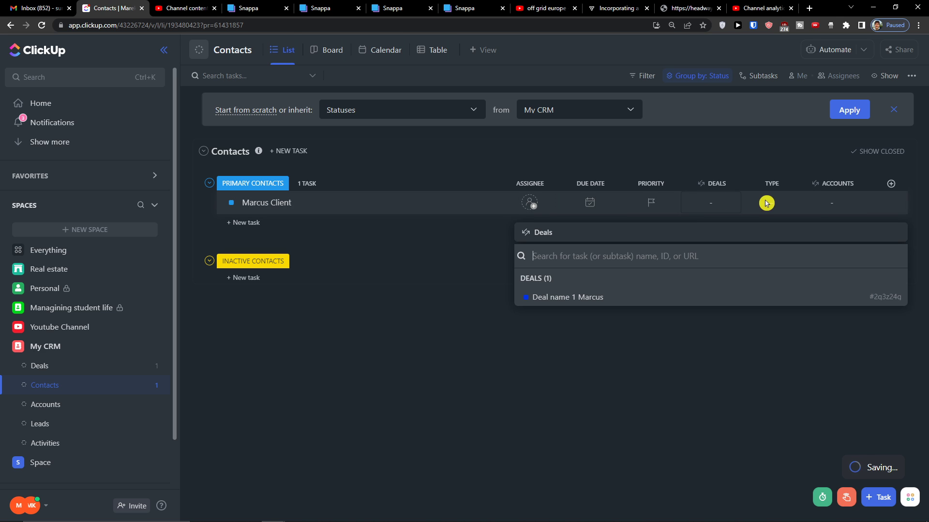
pyautogui.click(776, 201)
pyautogui.click(774, 193)
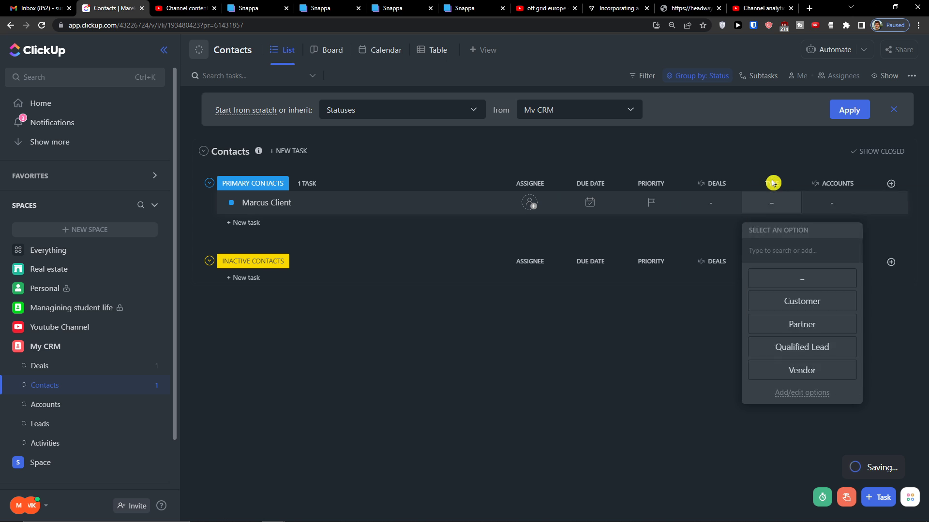
pyautogui.click(773, 185)
pyautogui.click(773, 185)
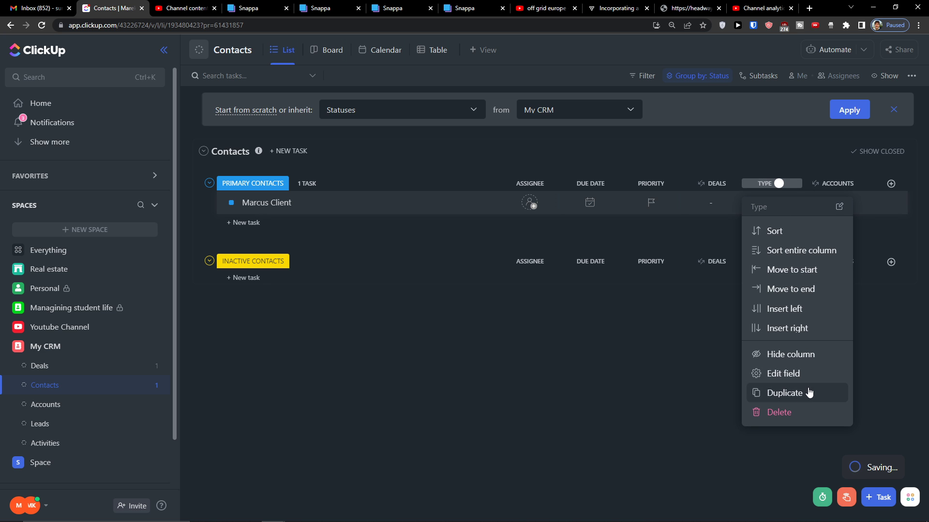
pyautogui.click(705, 356)
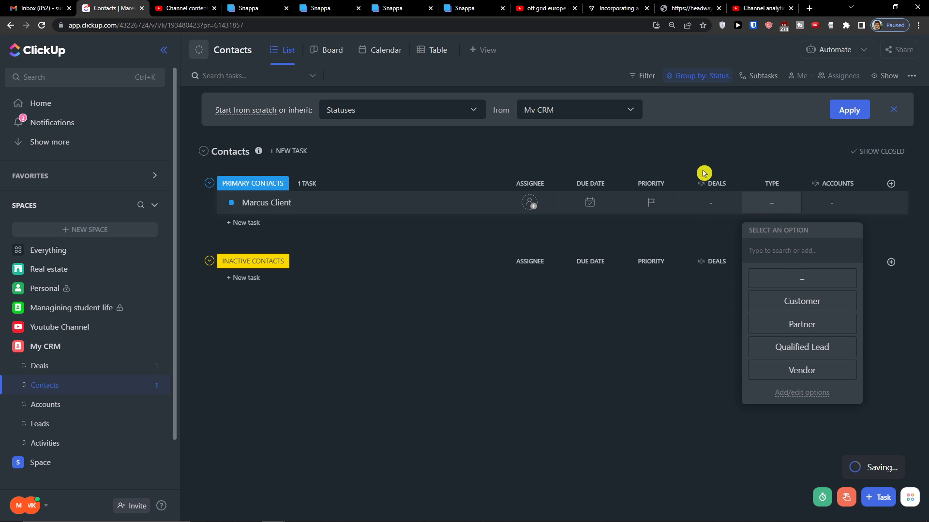
pyautogui.click(709, 201)
pyautogui.click(707, 208)
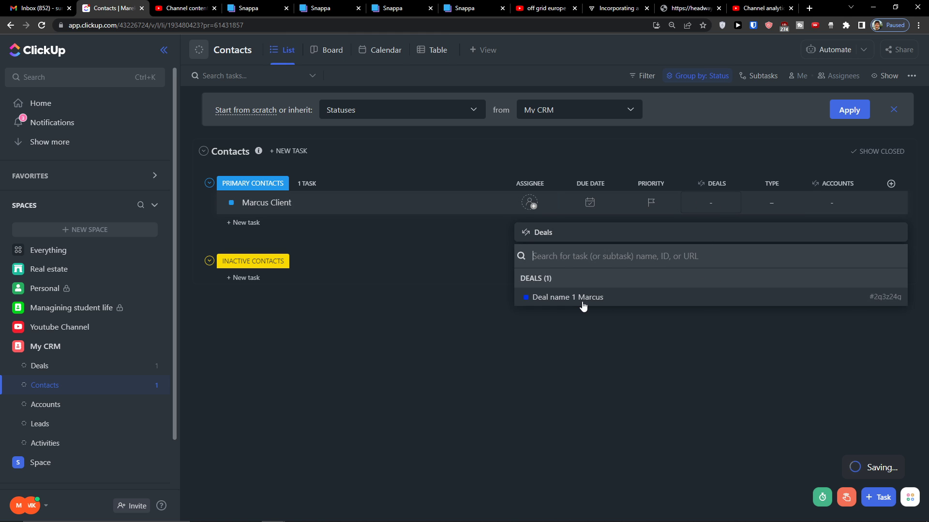
pyautogui.click(582, 304)
pyautogui.click(581, 326)
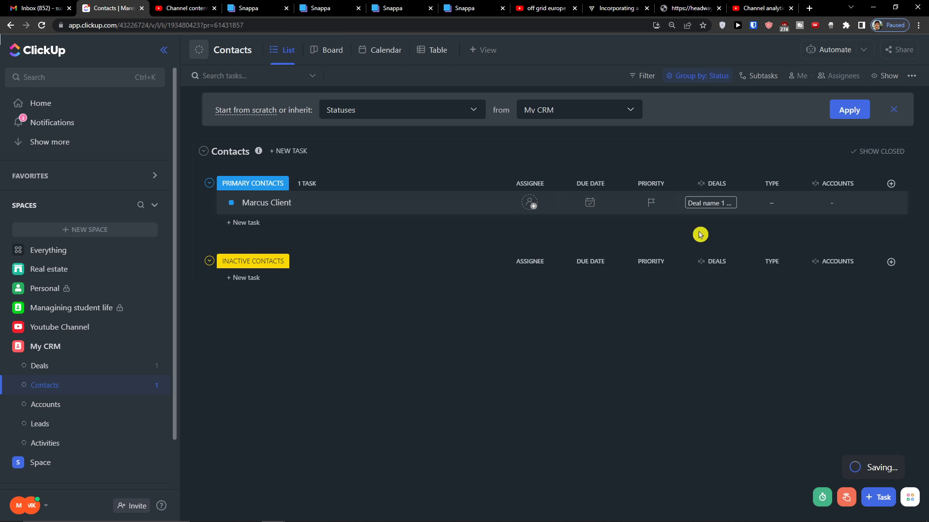
pyautogui.click(828, 203)
pyautogui.click(614, 303)
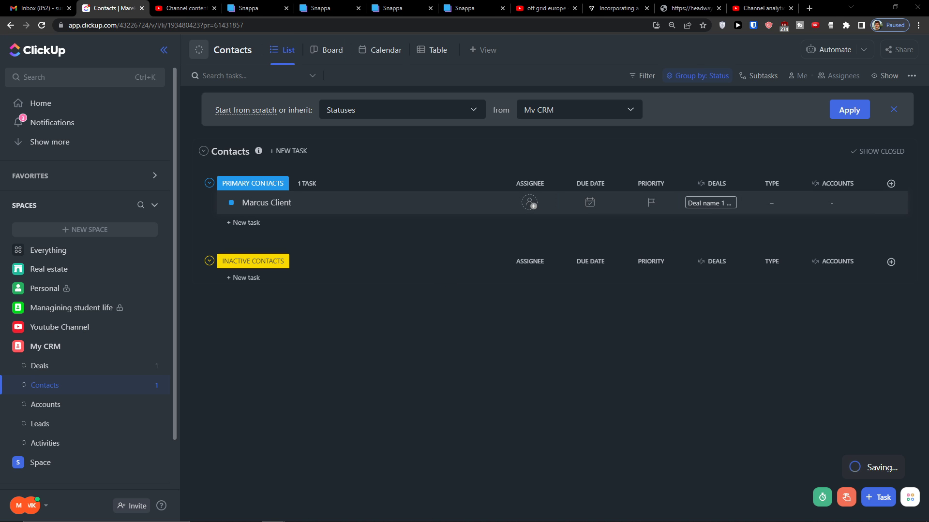
# Move the Deals column to the end and add a Title text column
pyautogui.moveTo(720, 187); pyautogui.dragTo(847, 180)
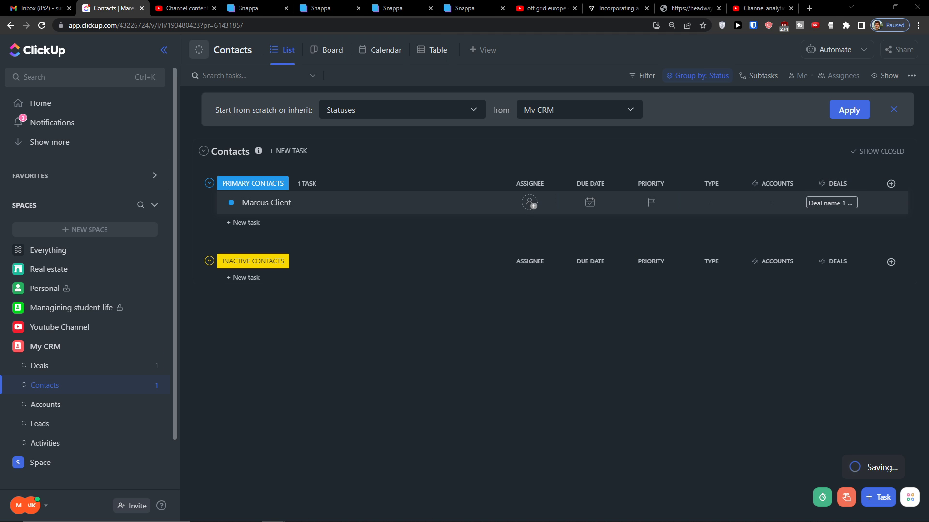
pyautogui.click(891, 184)
pyautogui.click(842, 249)
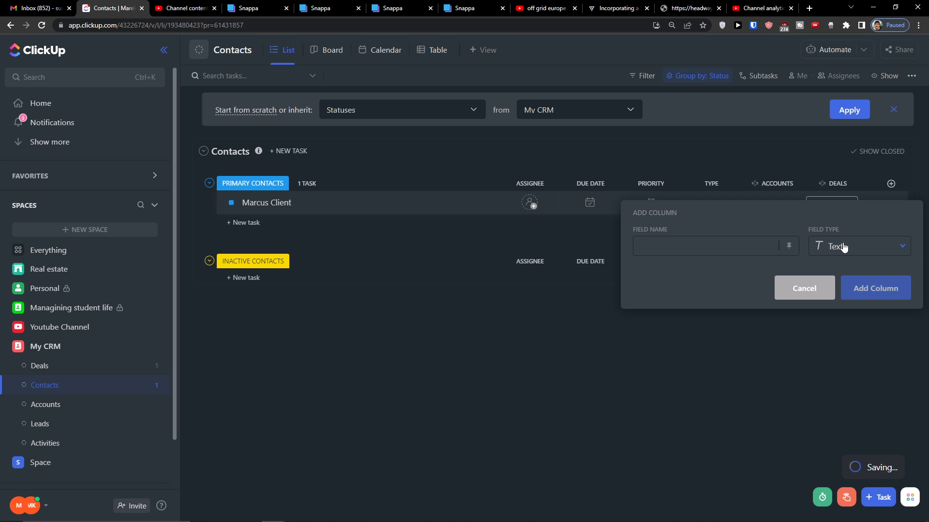
pyautogui.write('Ti')
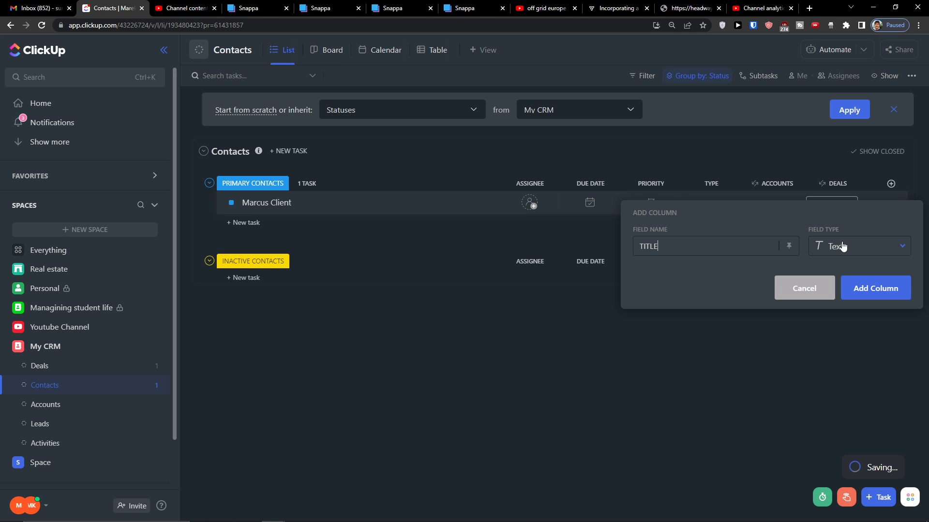
pyautogui.click(895, 290)
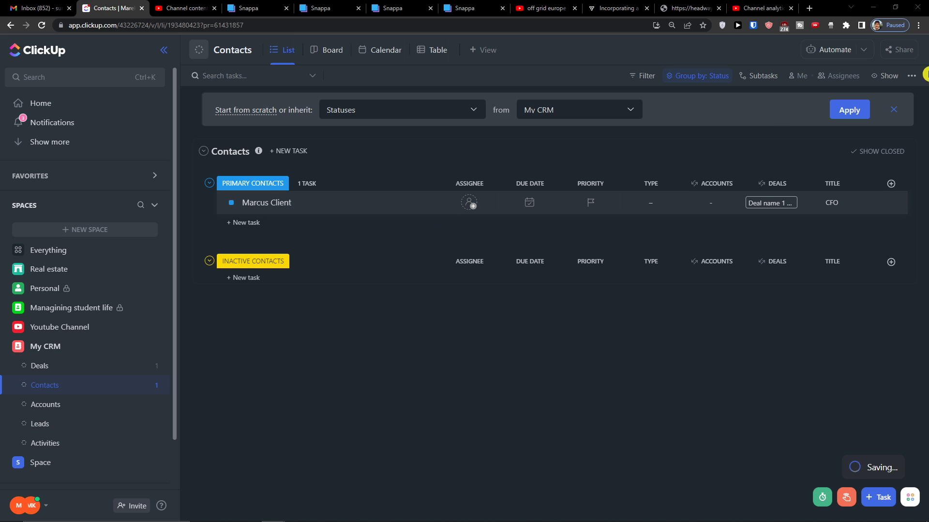
# Add a Phone number column named Phone
pyautogui.click(891, 184)
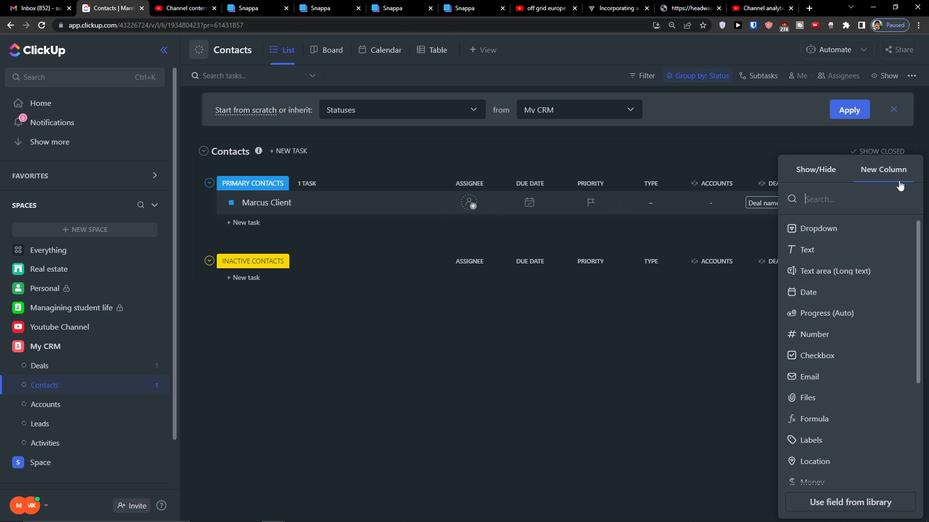
pyautogui.scroll(-3, 822, 358)
pyautogui.click(850, 370)
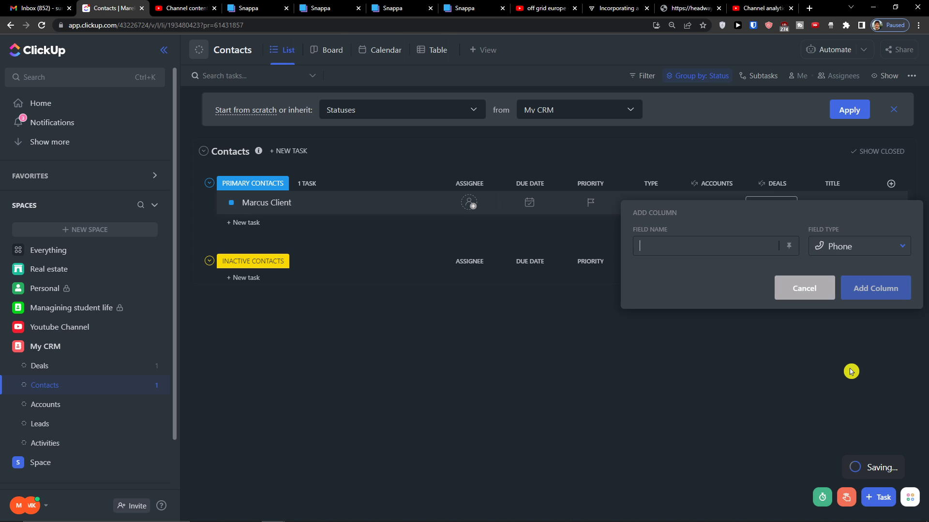
pyautogui.write('phone')
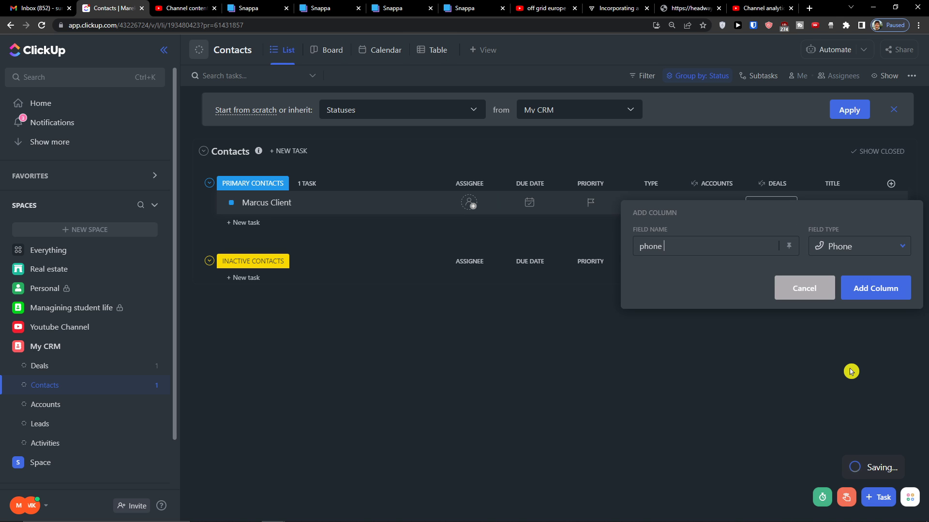
pyautogui.click(867, 290)
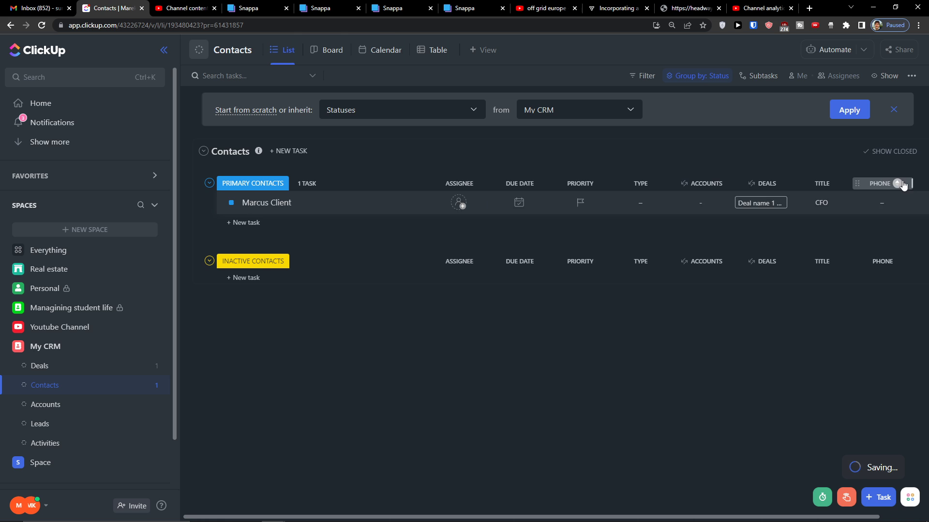
# Add an Email column named Email
pyautogui.click(897, 193)
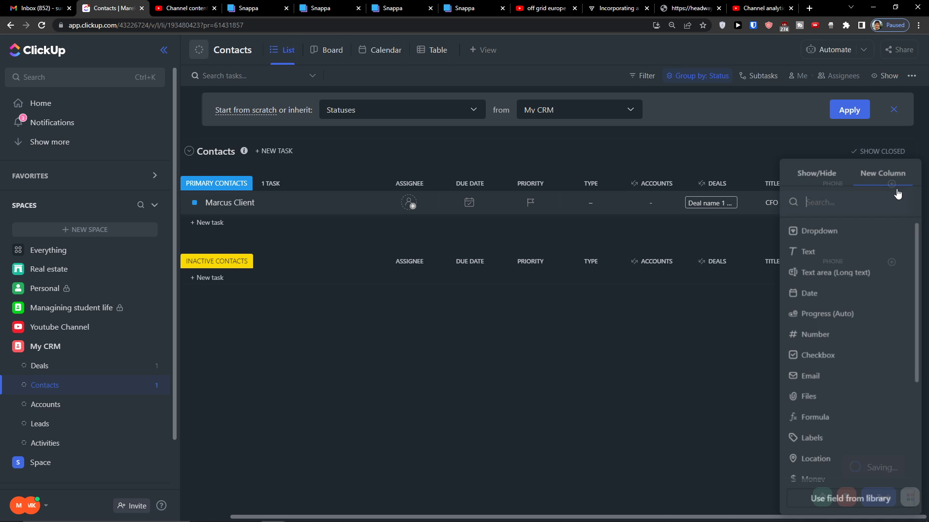
pyautogui.write('email')
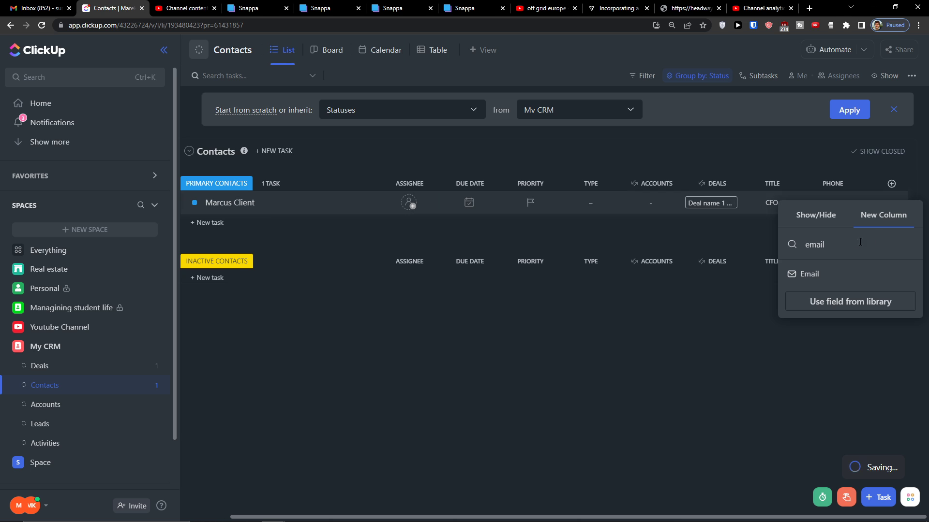
pyautogui.click(825, 283)
pyautogui.write('e')
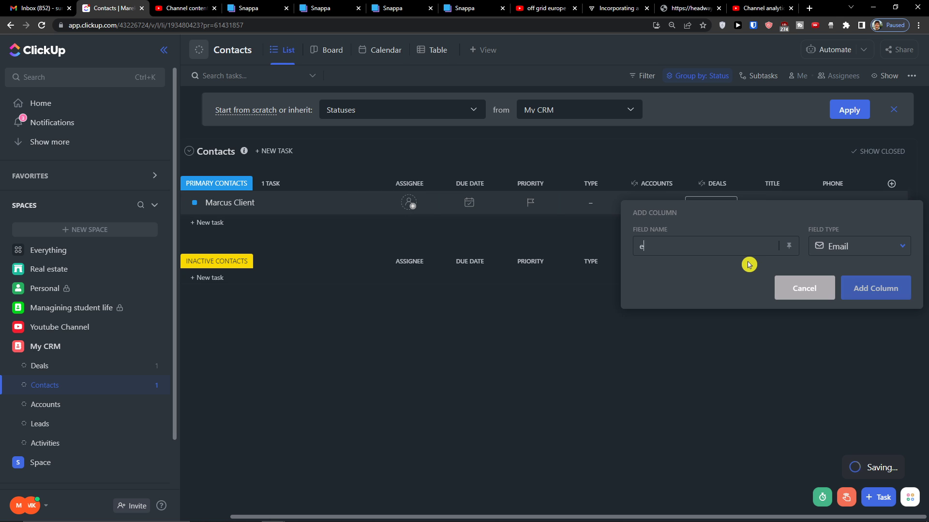
pyautogui.write('mail')
pyautogui.click(866, 274)
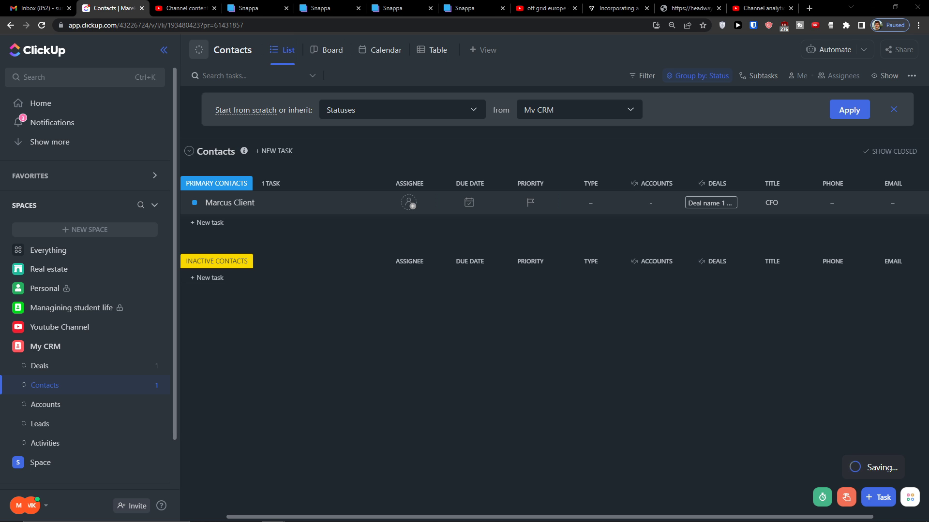
# Create a Deals Value rollup on the Deals relationship summarizing the Deal value field
pyautogui.moveTo(503, 516)
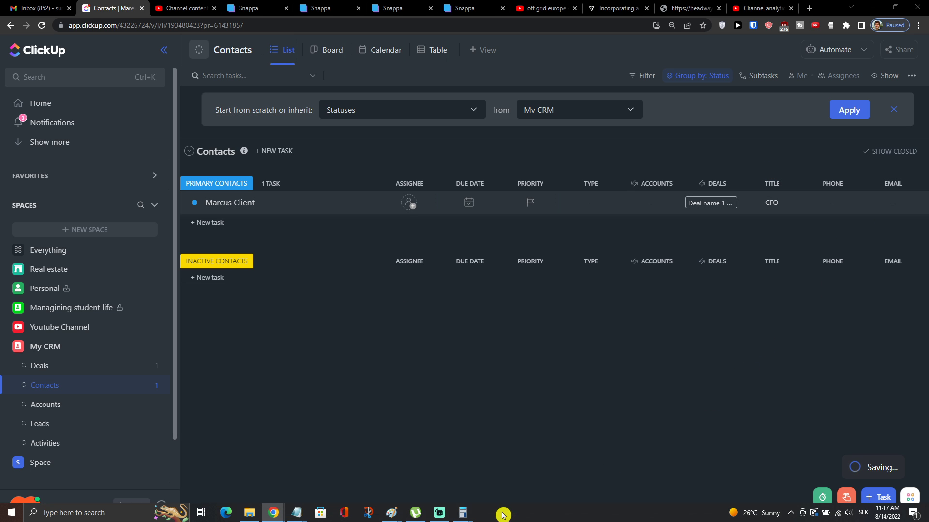
pyautogui.moveTo(508, 514); pyautogui.dragTo(730, 417)
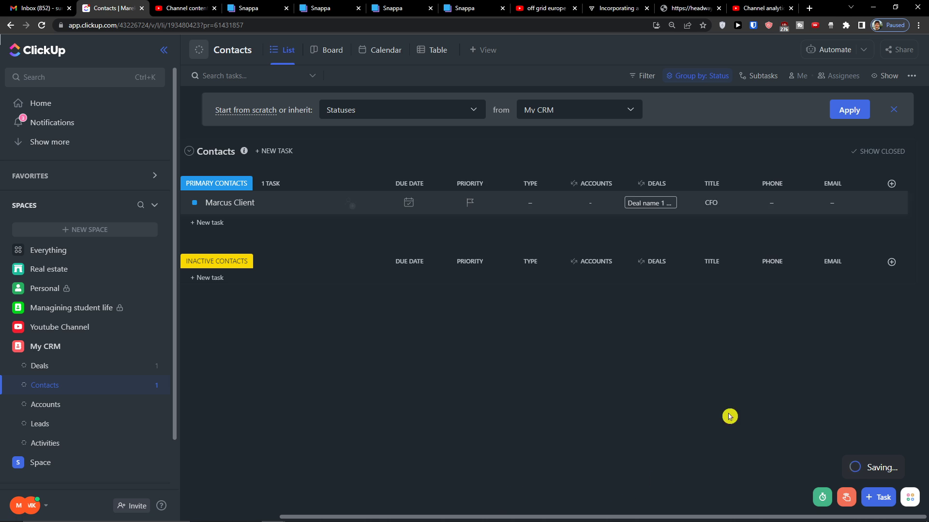
pyautogui.click(891, 184)
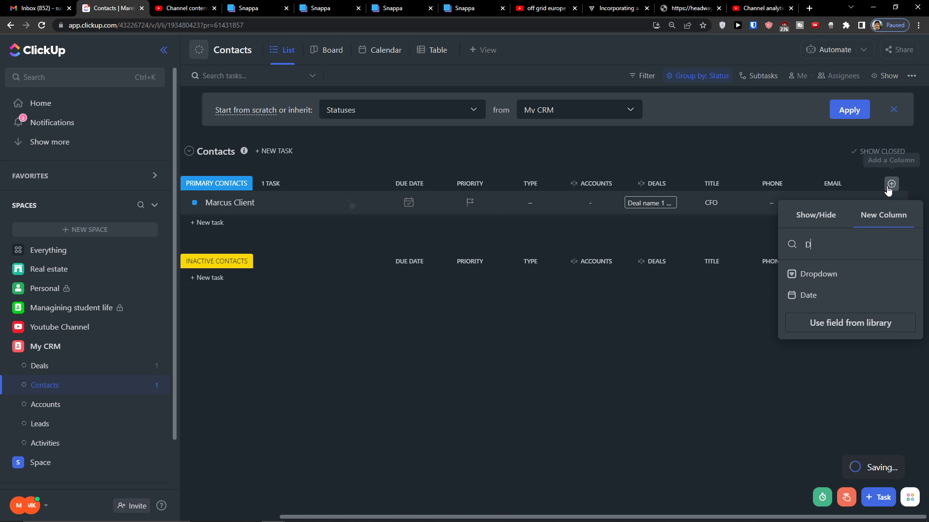
pyautogui.scroll(-2, 827, 362)
pyautogui.scroll(-1, 814, 414)
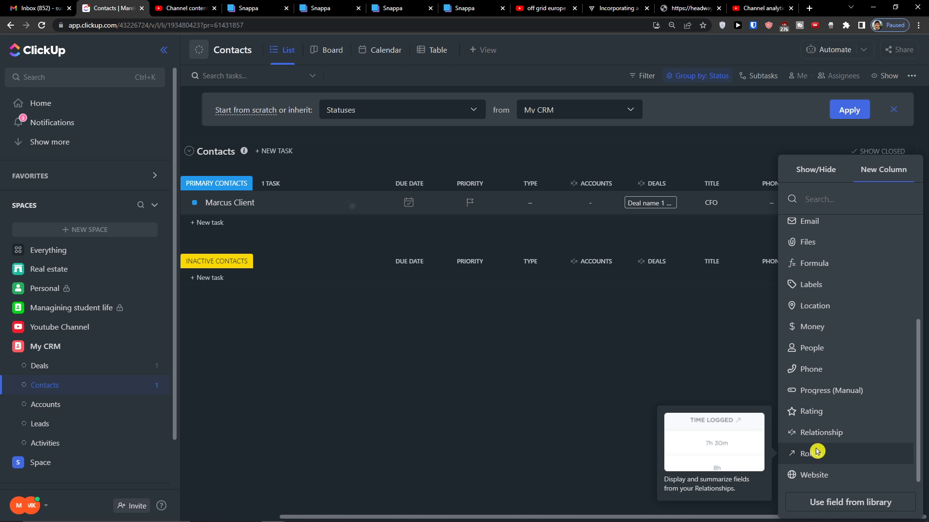
pyautogui.click(818, 453)
pyautogui.click(724, 292)
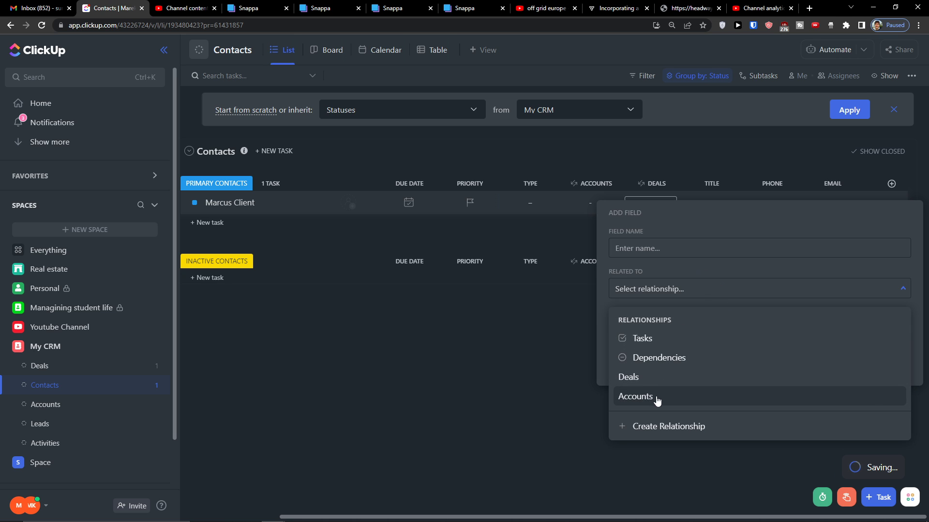
pyautogui.click(660, 381)
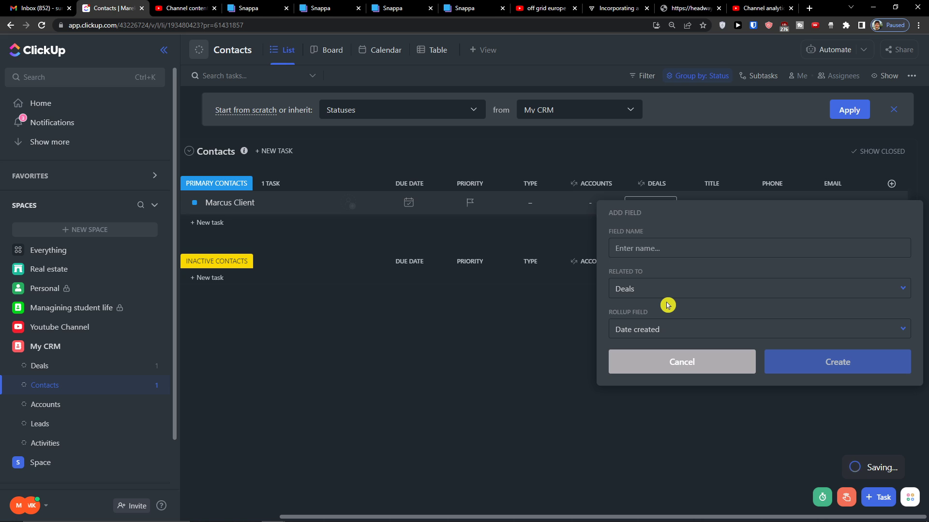
pyautogui.write('Deals Value')
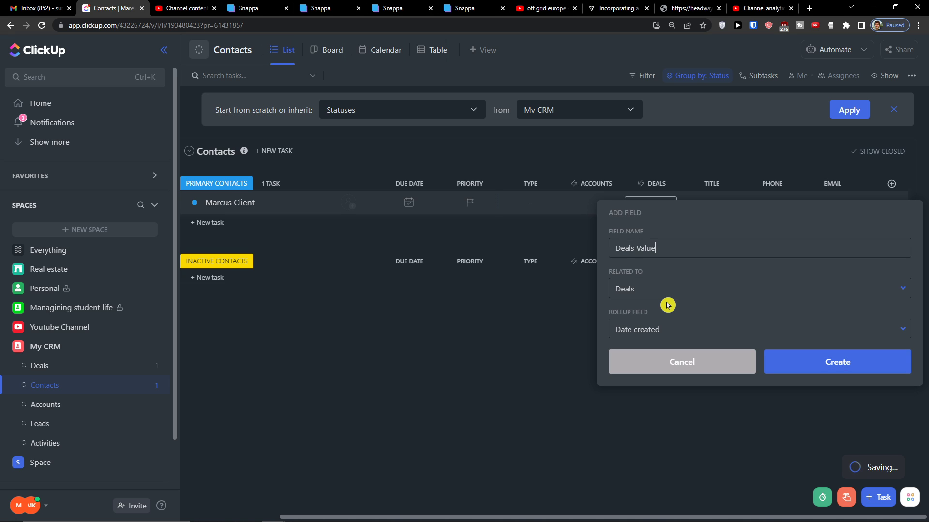
pyautogui.click(653, 334)
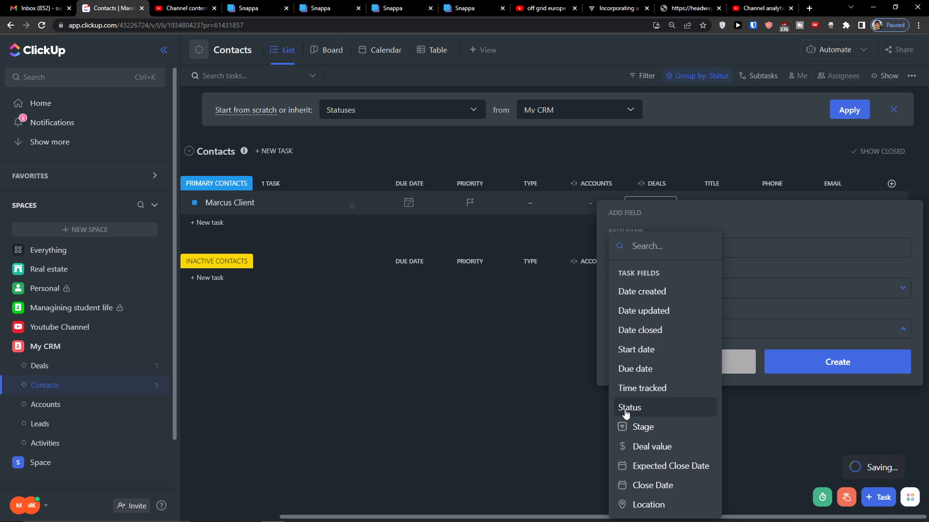
pyautogui.click(647, 446)
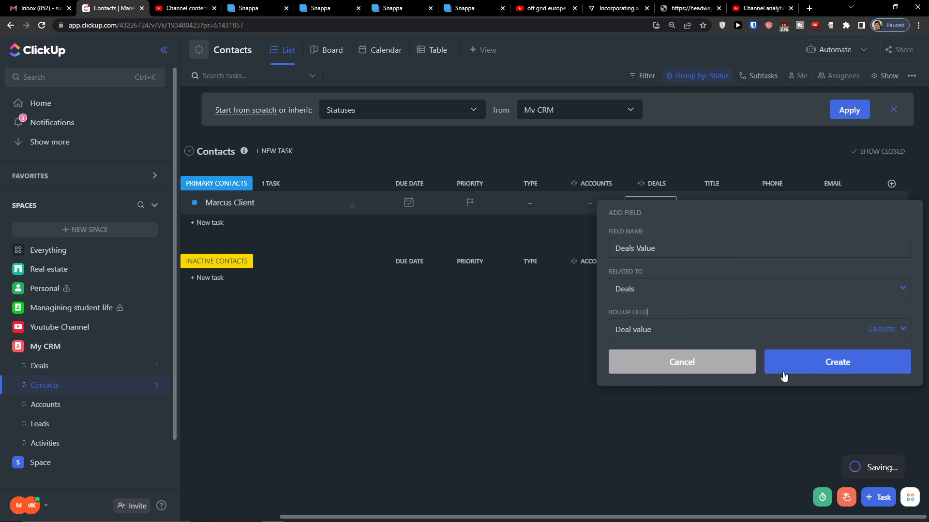
pyautogui.click(798, 375)
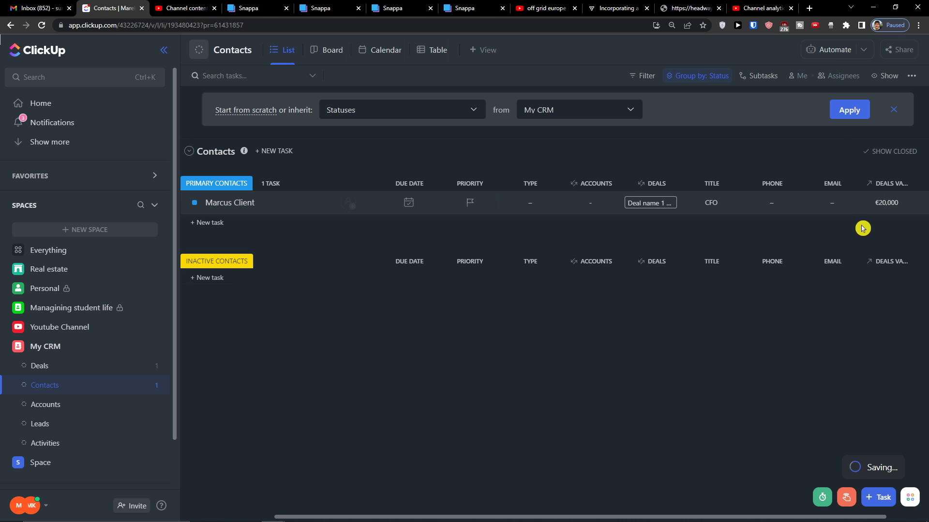
# Review the Deals Value column options and column types without adding anything
pyautogui.click(891, 188)
pyautogui.click(766, 331)
pyautogui.moveTo(694, 517); pyautogui.dragTo(851, 223)
pyautogui.click(891, 184)
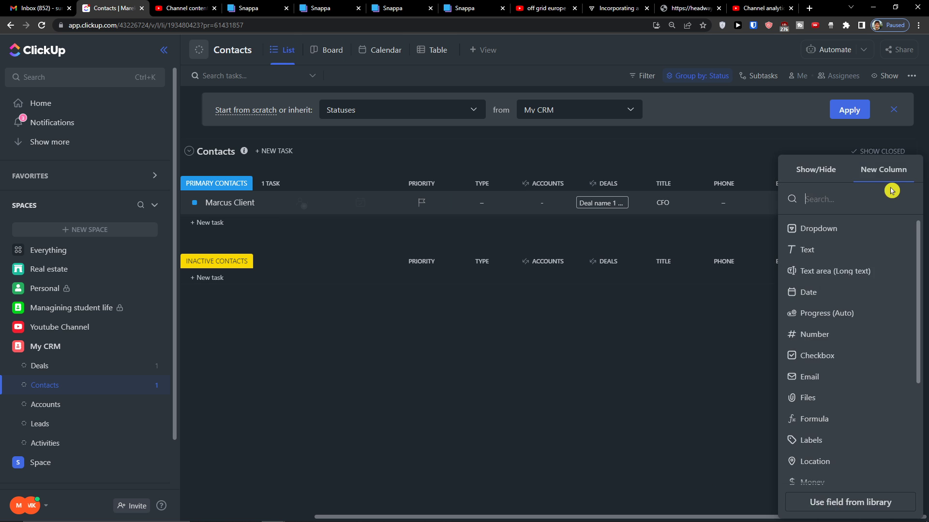
pyautogui.scroll(-4, 822, 436)
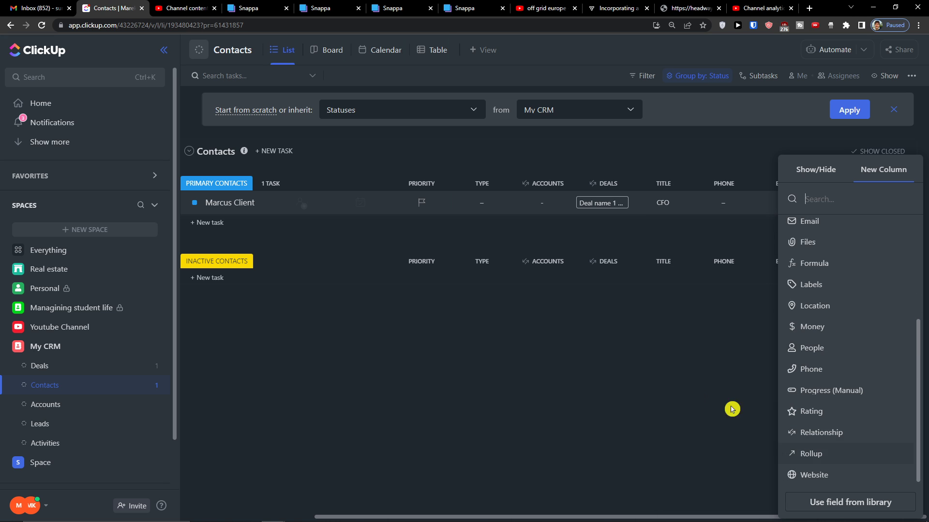
pyautogui.click(621, 364)
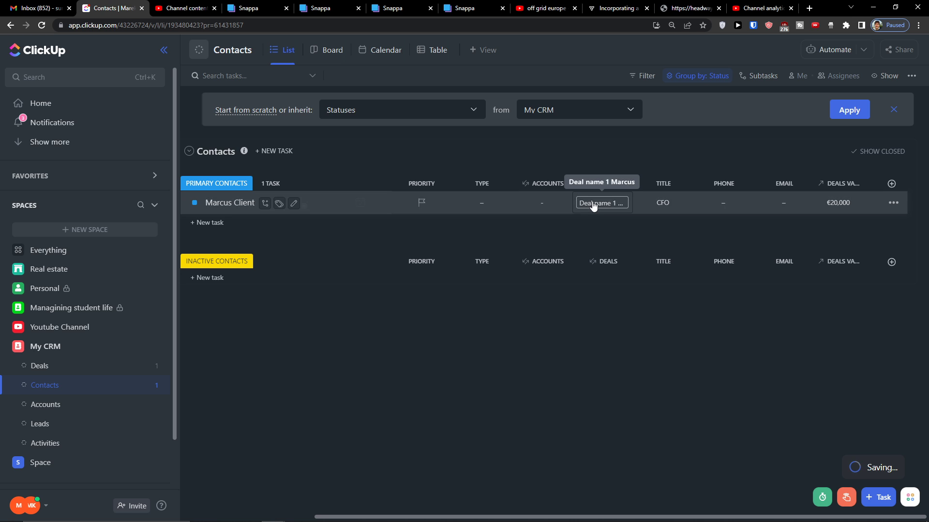
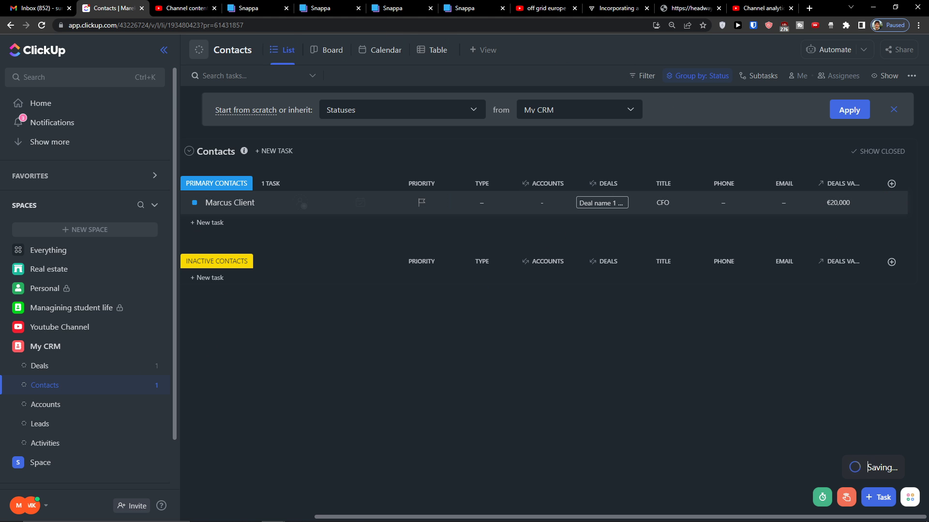
# Open the client contact's details, scroll through them, then close them
pyautogui.click(233, 204)
pyautogui.scroll(-4, 151, 253)
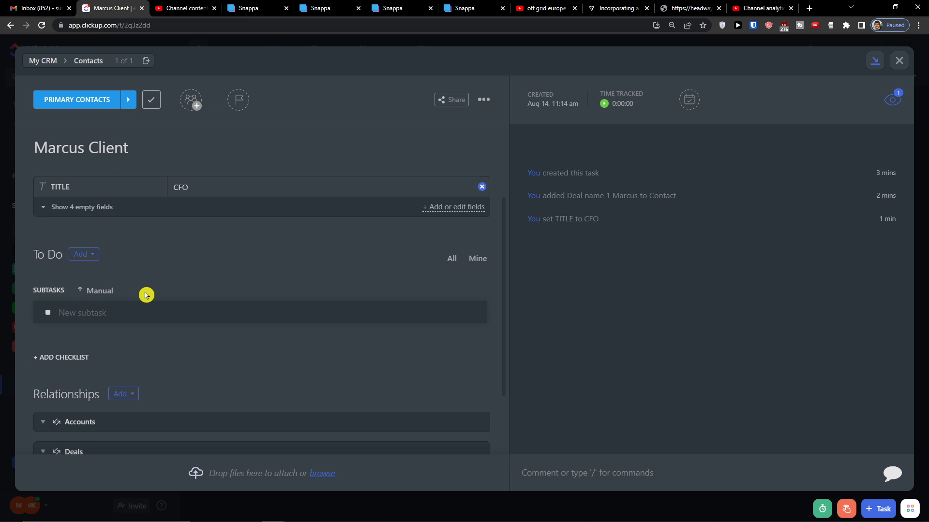
pyautogui.scroll(4, 72, 338)
pyautogui.scroll(-2, 60, 382)
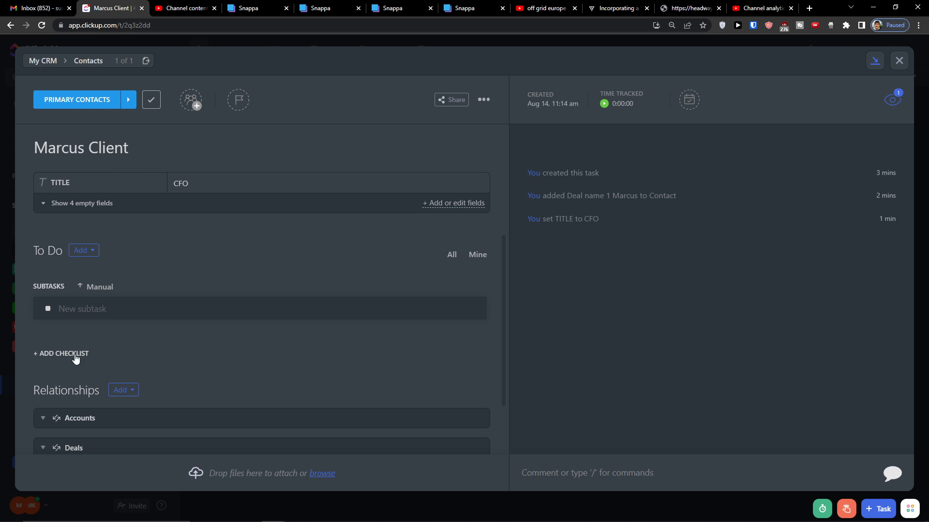
pyautogui.click(899, 60)
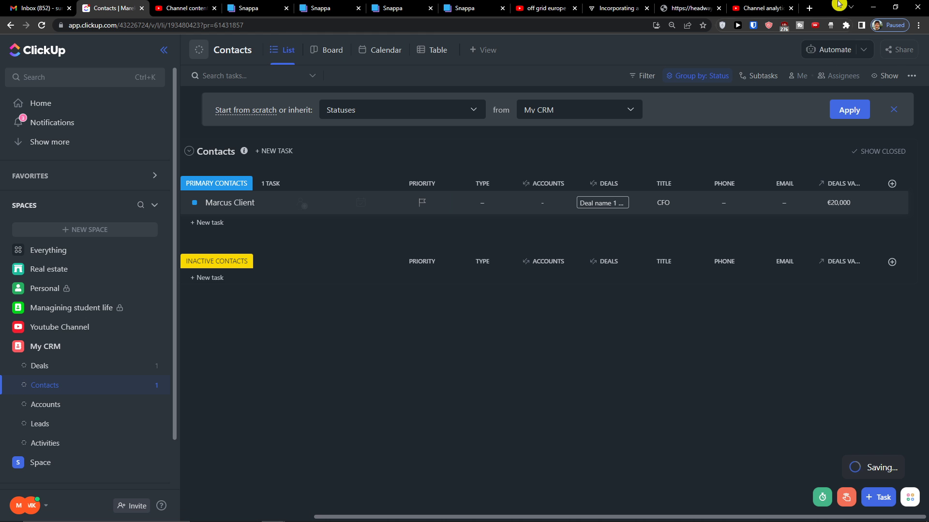
# Give Accounts custom statuses: delete IN PROGRESS and make COMPANIES green
pyautogui.click(92, 408)
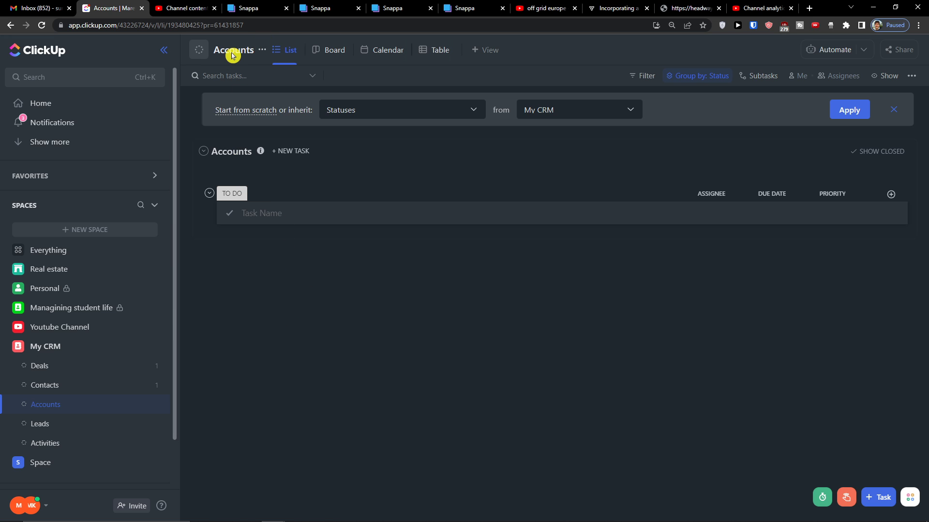
pyautogui.click(261, 51)
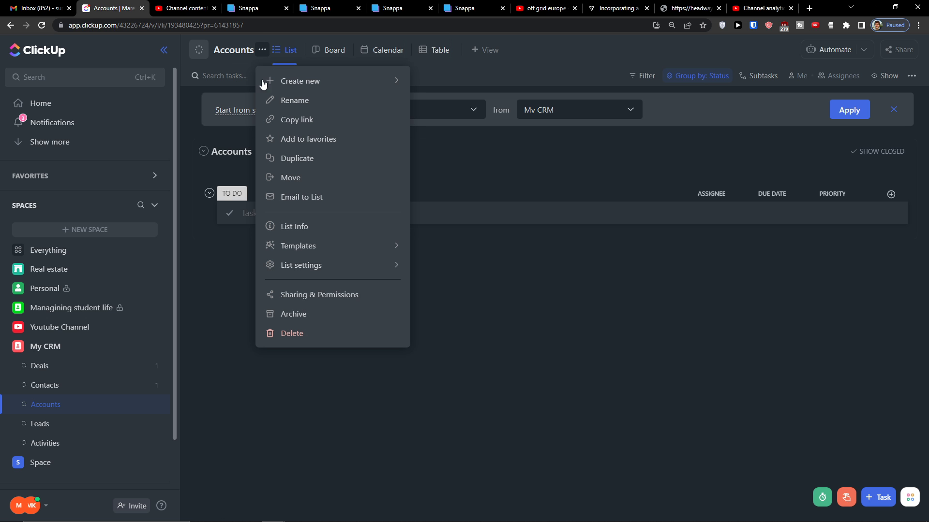
pyautogui.moveTo(387, 266)
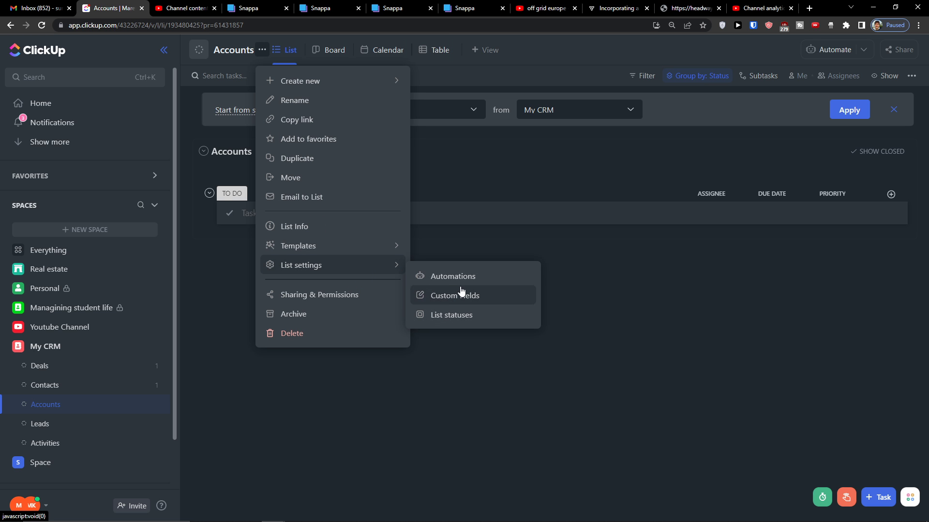
pyautogui.click(459, 315)
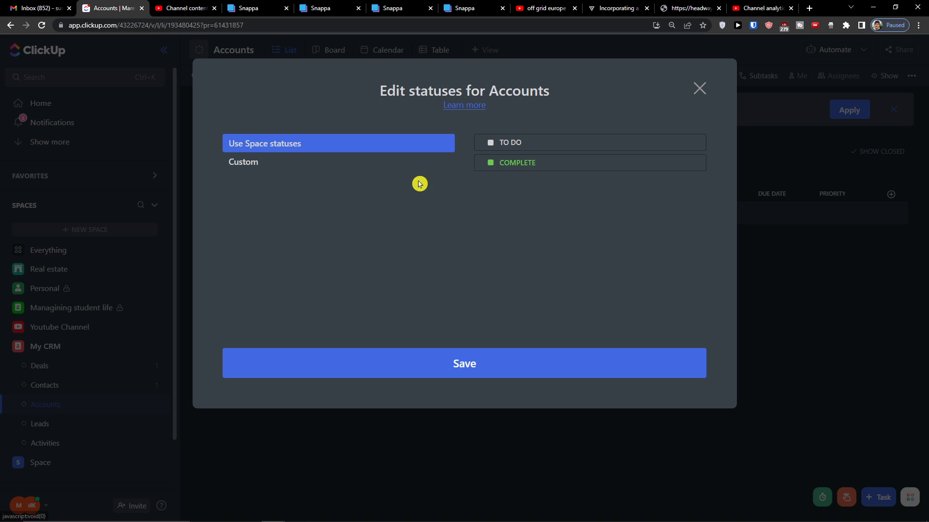
pyautogui.click(387, 163)
pyautogui.click(698, 179)
pyautogui.click(701, 254)
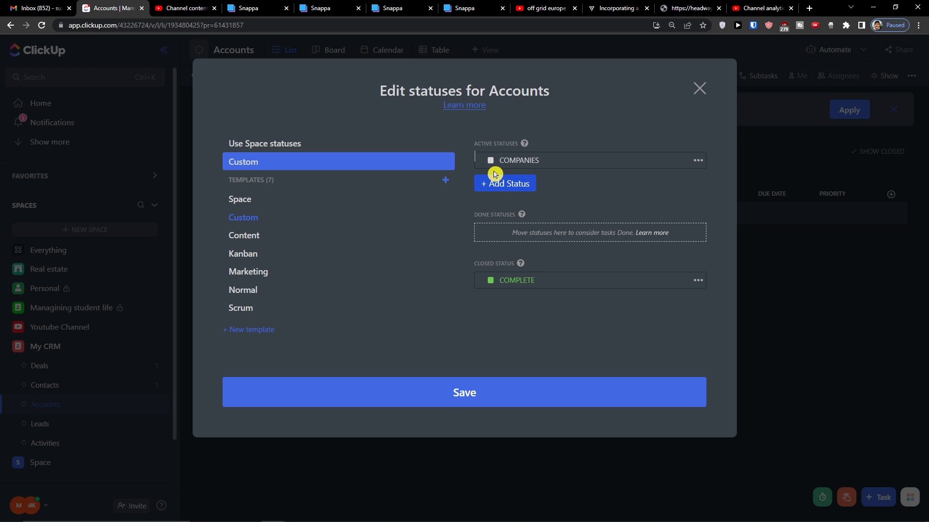
pyautogui.click(490, 160)
pyautogui.click(501, 146)
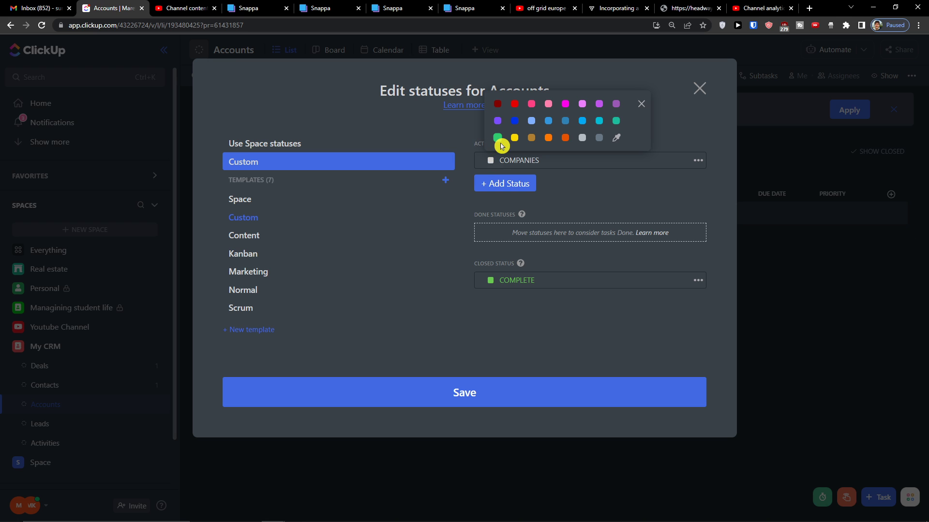
pyautogui.click(498, 140)
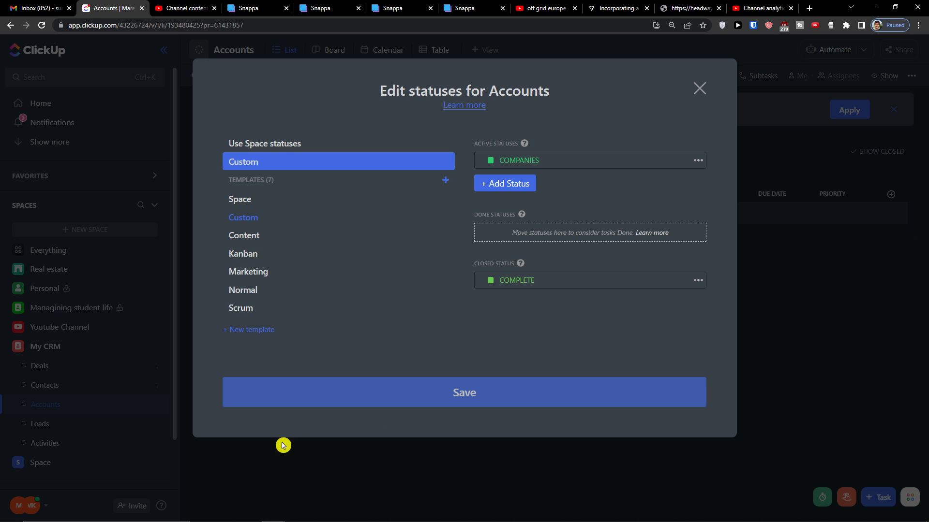
pyautogui.click(494, 389)
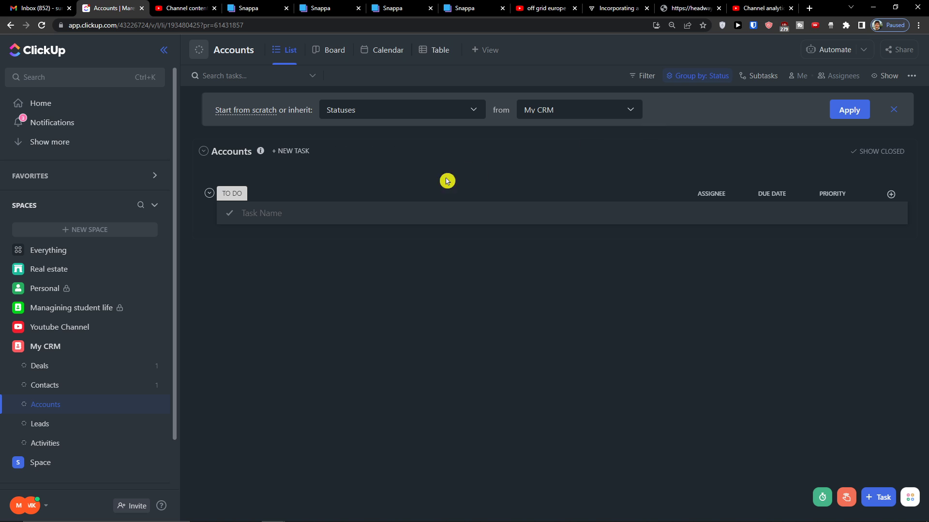
# Add a HASPERO account task to the Accounts list
pyautogui.click(269, 209)
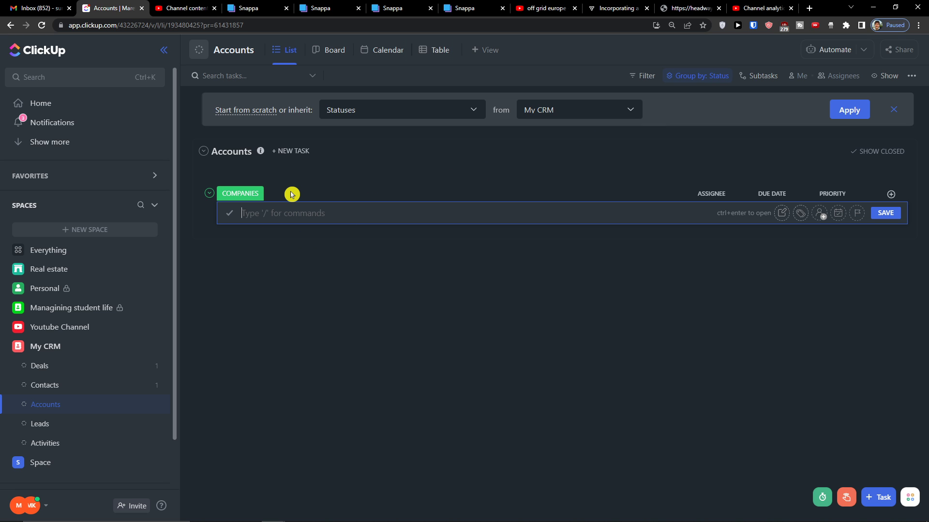
pyautogui.write('HASPERO')
pyautogui.press('Return')
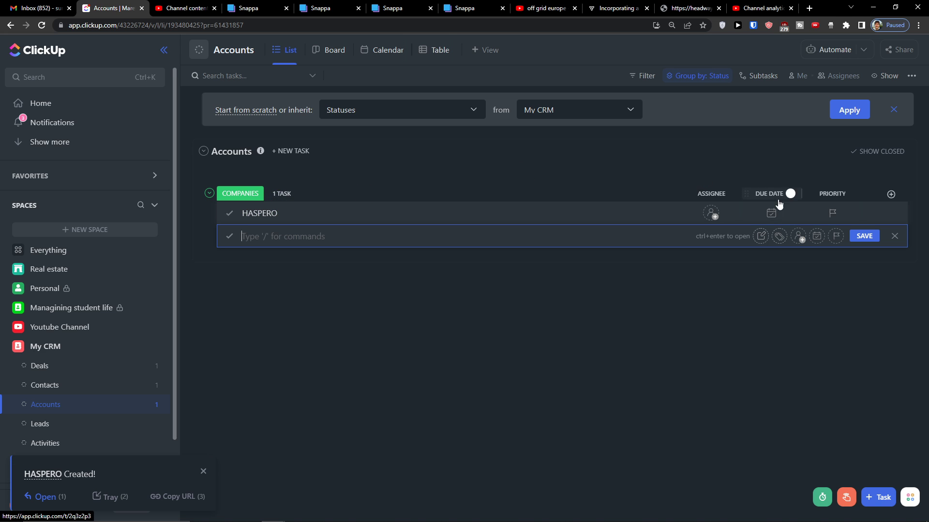
# Add a TYPE dropdown column with options CLIENT, Partner and Vendor
pyautogui.click(891, 194)
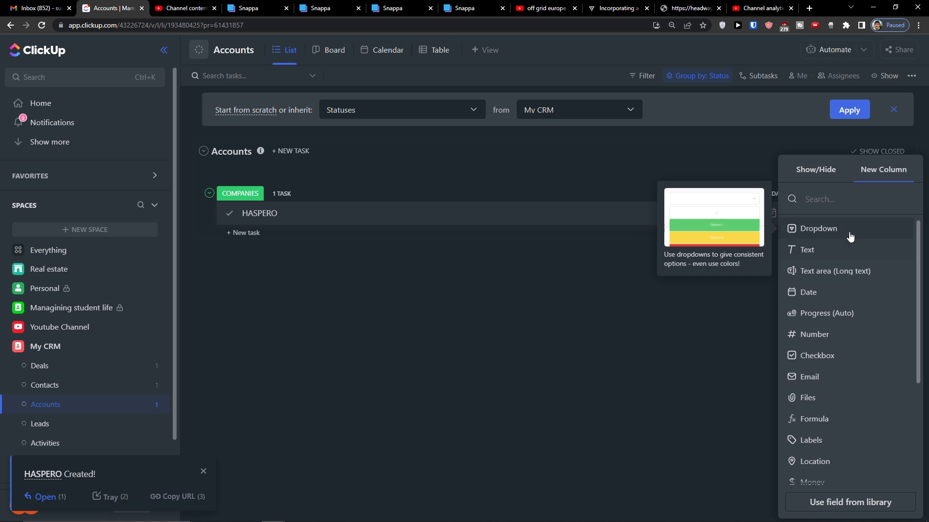
pyautogui.click(850, 236)
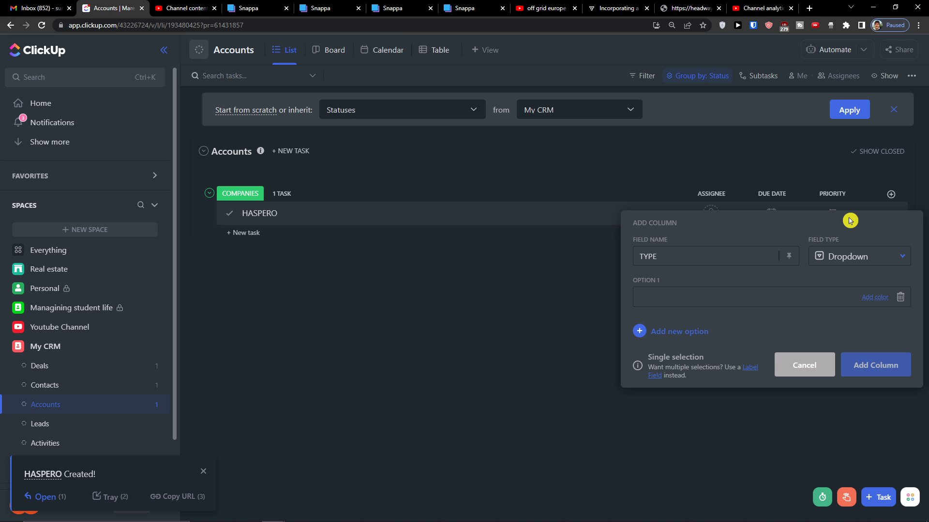
pyautogui.write('CLIENT')
pyautogui.press('Return')
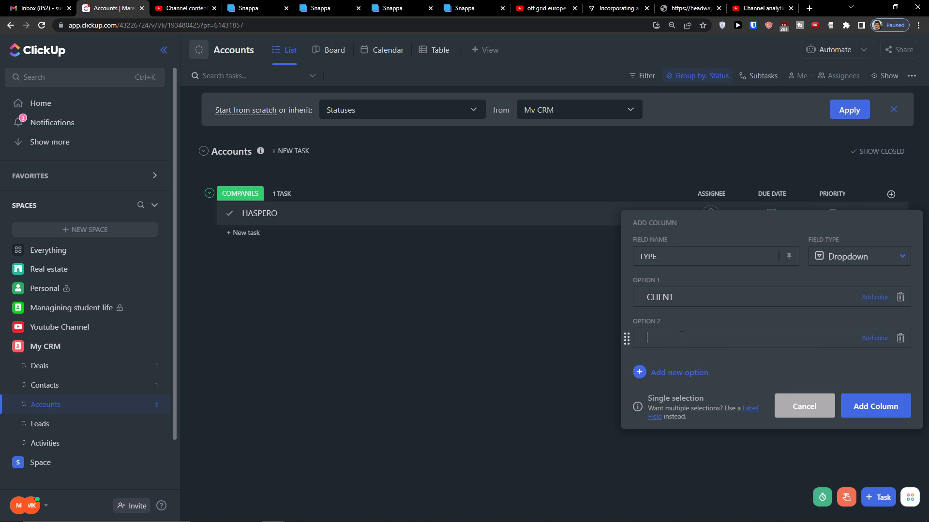
pyautogui.press('Return')
pyautogui.write('Vendor')
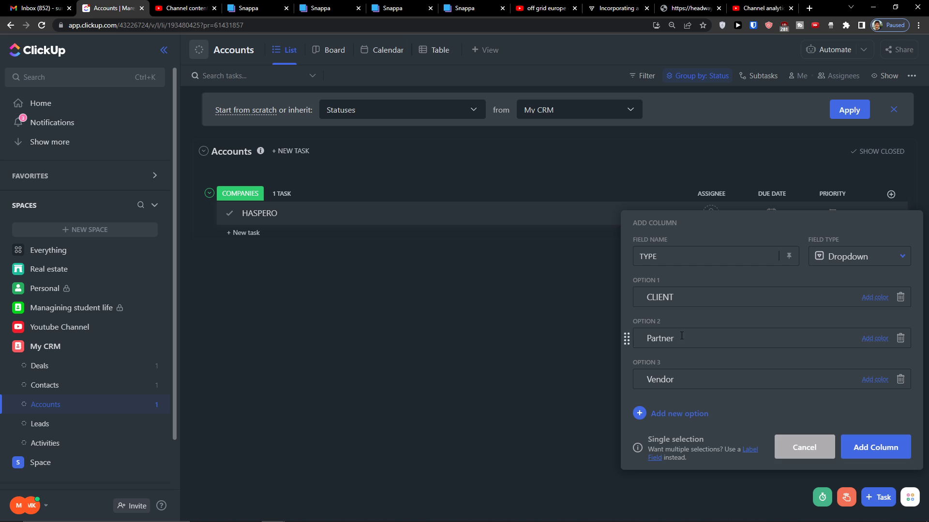
pyautogui.click(874, 447)
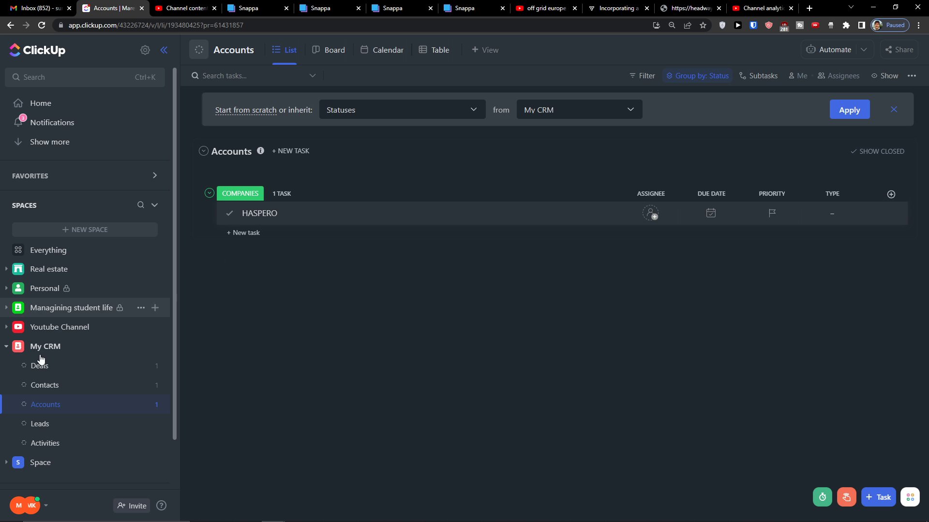
# In Contacts, link HASPERO as the client contact's account
pyautogui.click(43, 386)
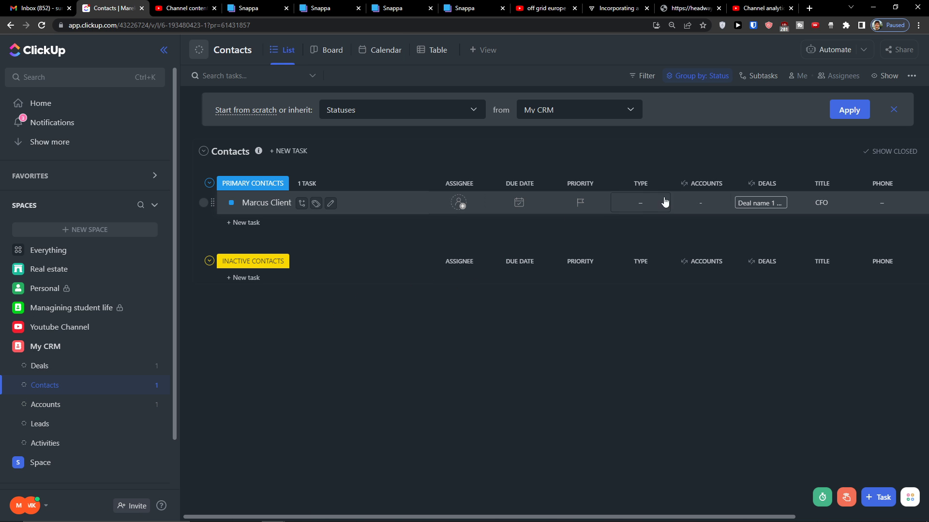
pyautogui.click(700, 203)
pyautogui.click(555, 297)
pyautogui.click(308, 366)
# In the Deals list view, link the deal to HASPERO, then return to Accounts
pyautogui.click(102, 366)
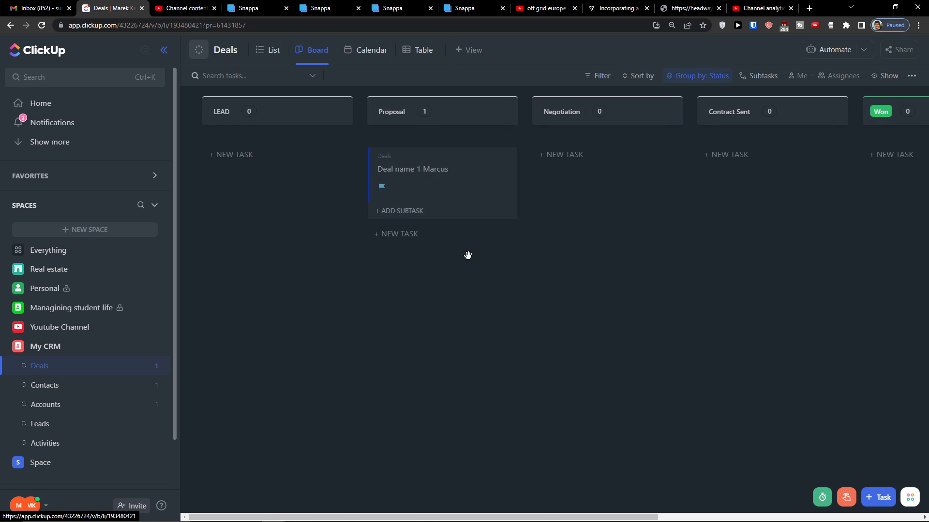
pyautogui.click(268, 60)
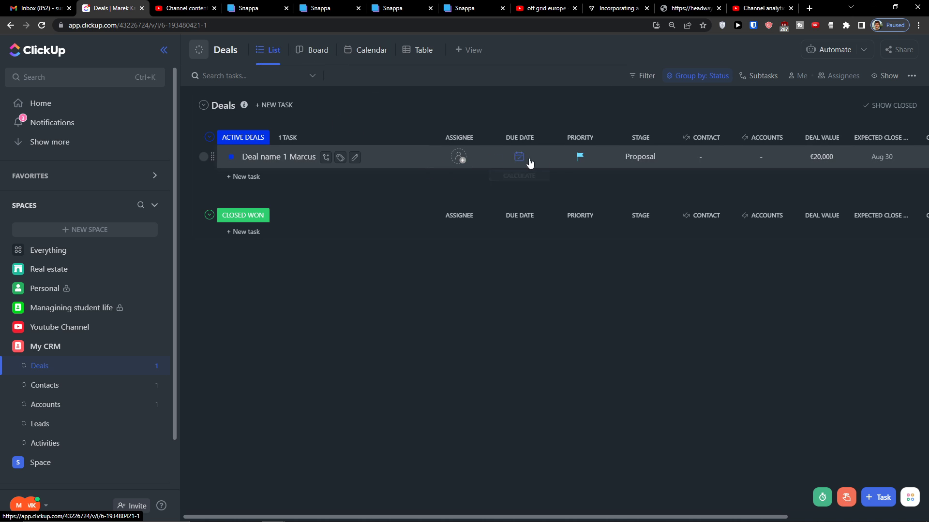
pyautogui.click(756, 158)
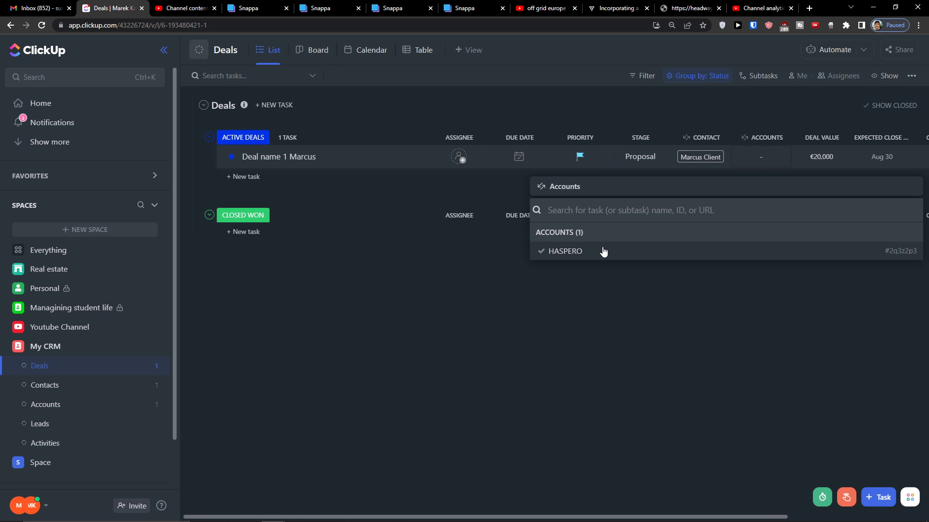
pyautogui.click(604, 251)
pyautogui.click(576, 340)
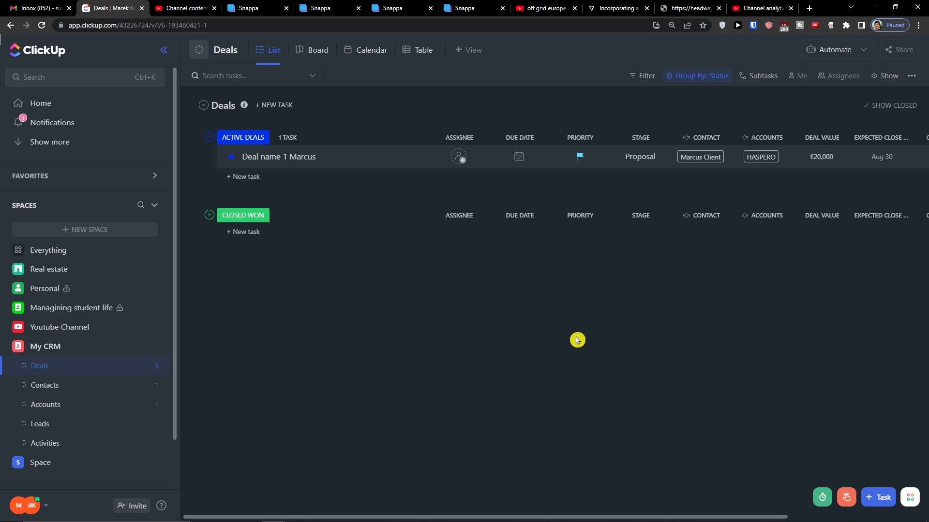
pyautogui.click(72, 399)
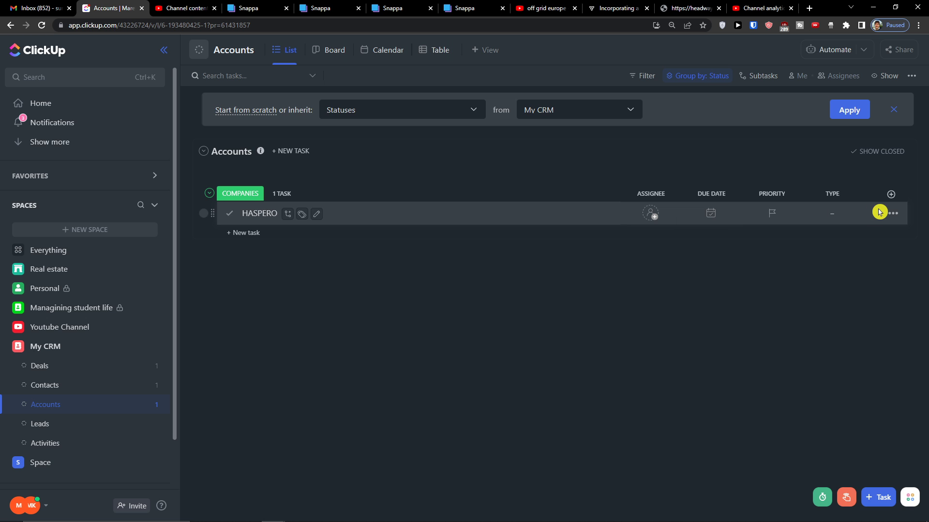
# Create a CONTACTS rollup column showing the linked Contacts' TITLE field
pyautogui.click(890, 196)
pyautogui.scroll(-5, 798, 338)
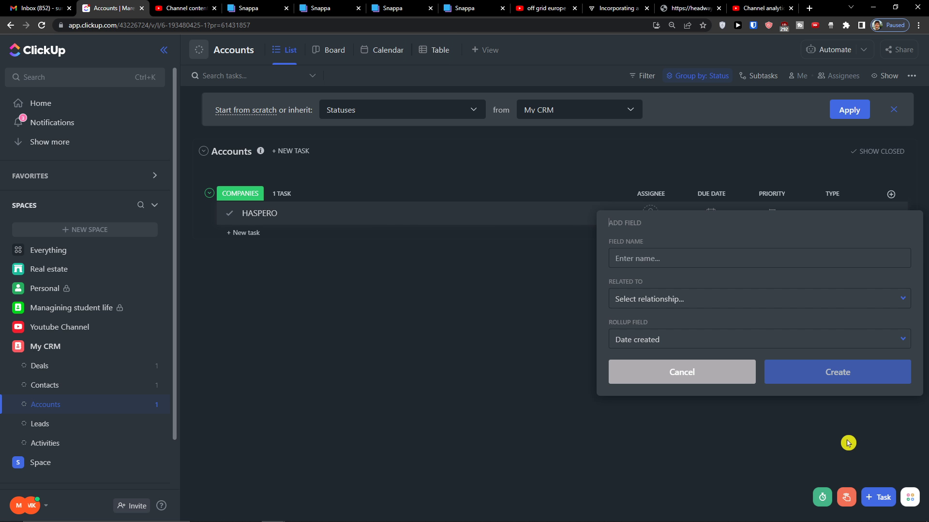
pyautogui.click(719, 299)
pyautogui.click(668, 257)
pyautogui.write('Contacts')
pyautogui.click(640, 299)
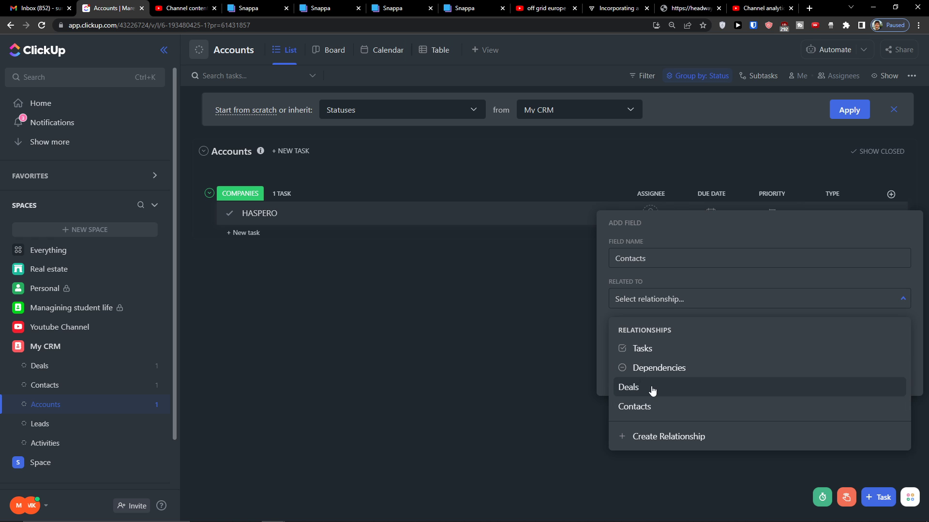
pyautogui.click(644, 408)
pyautogui.click(668, 354)
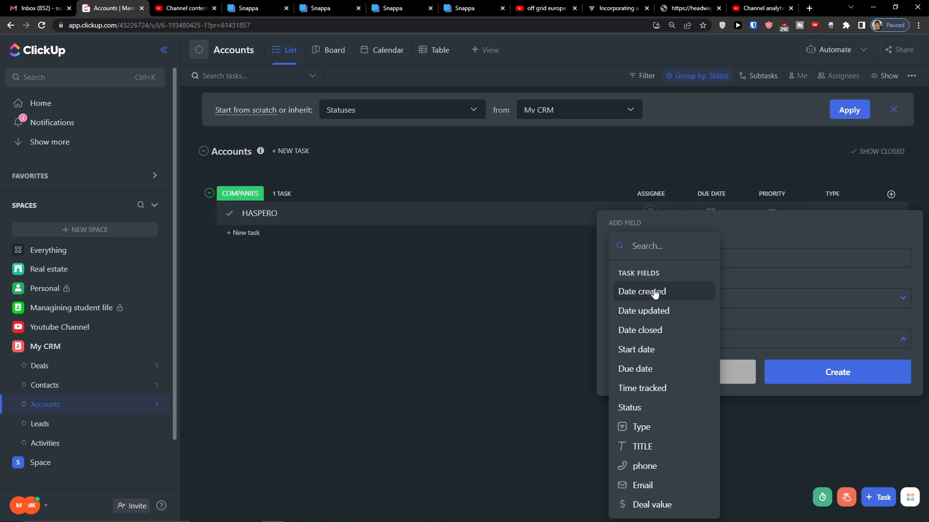
pyautogui.click(672, 447)
pyautogui.click(807, 380)
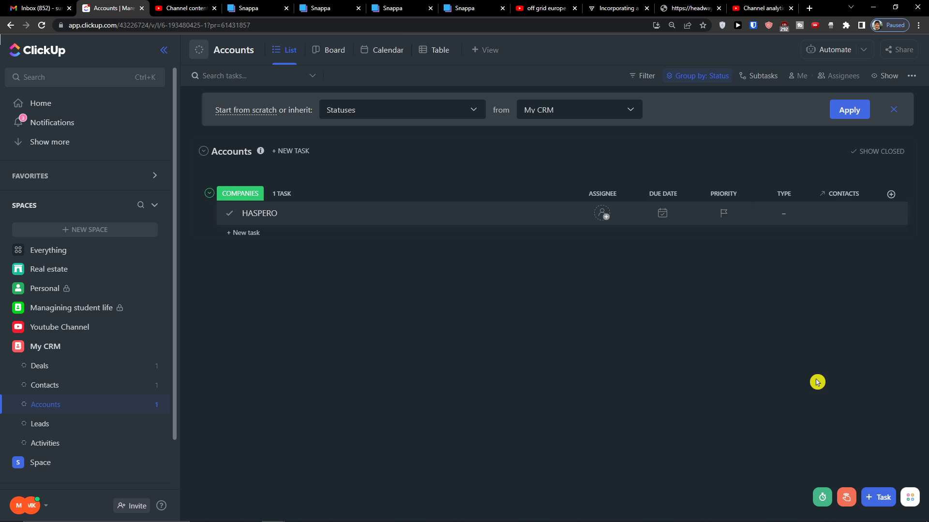
# Check HASPERO's CONTACTS value (CFO) and review the rollup's settings without changes
pyautogui.click(835, 216)
pyautogui.click(831, 238)
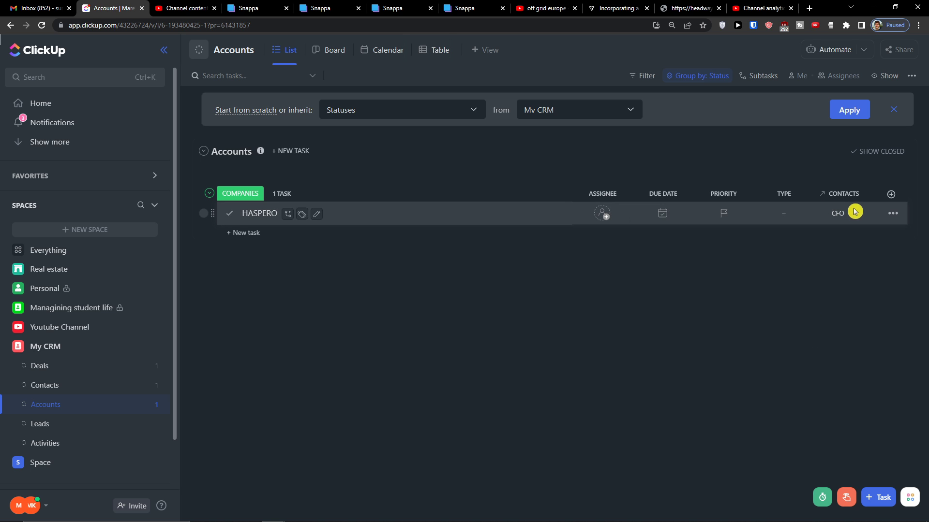
pyautogui.click(847, 193)
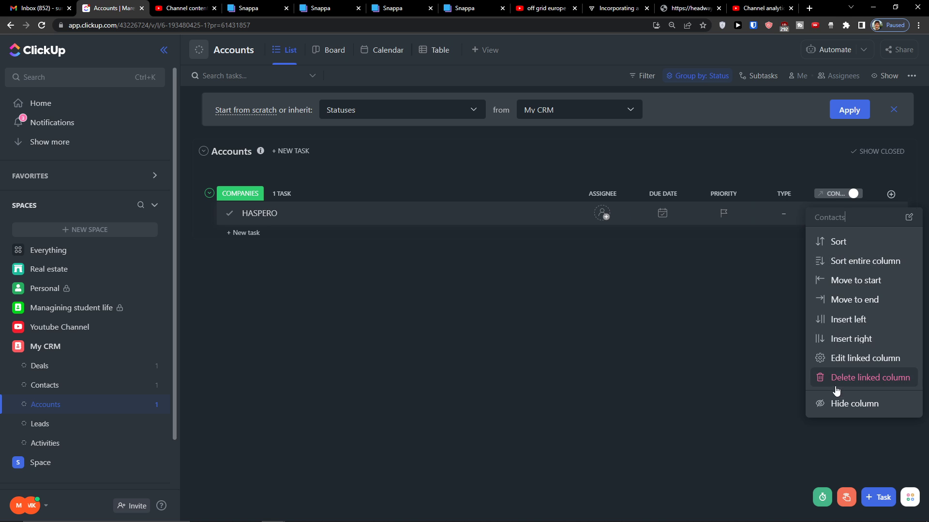
pyautogui.click(819, 358)
pyautogui.click(787, 334)
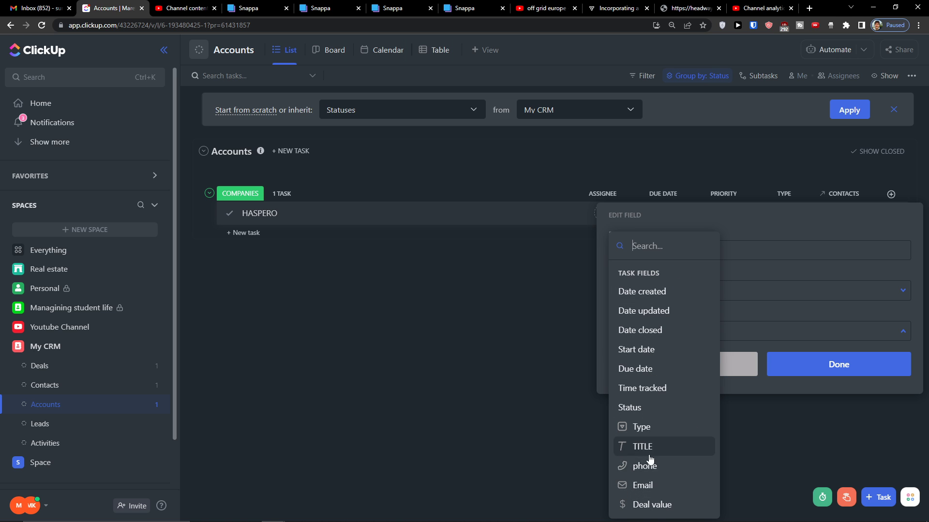
pyautogui.click(740, 365)
pyautogui.click(740, 365)
# Sort by the Contacts column, clear the sort, and open its column options
pyautogui.click(856, 195)
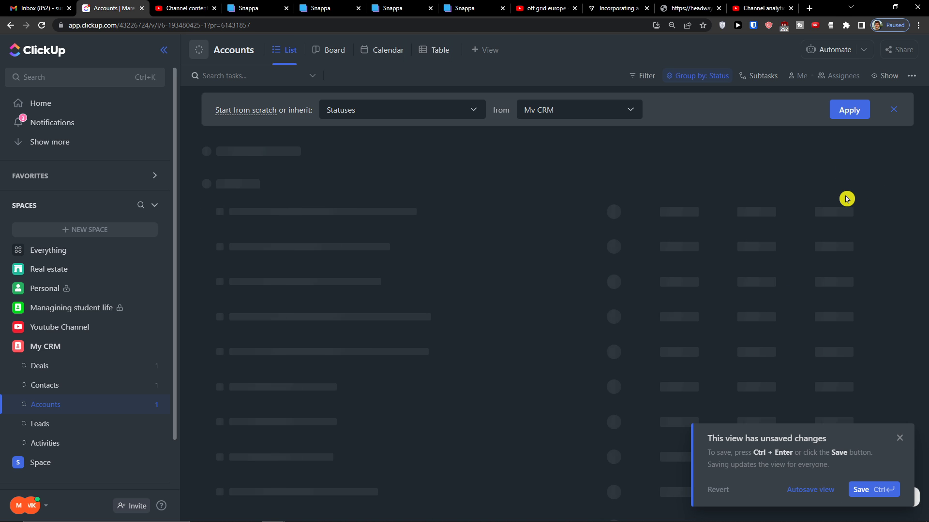
pyautogui.click(855, 194)
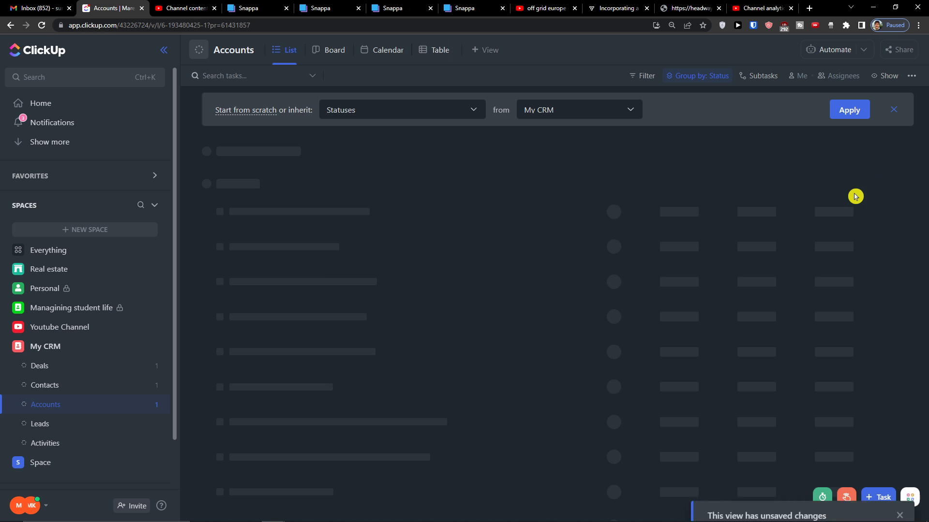
pyautogui.click(853, 195)
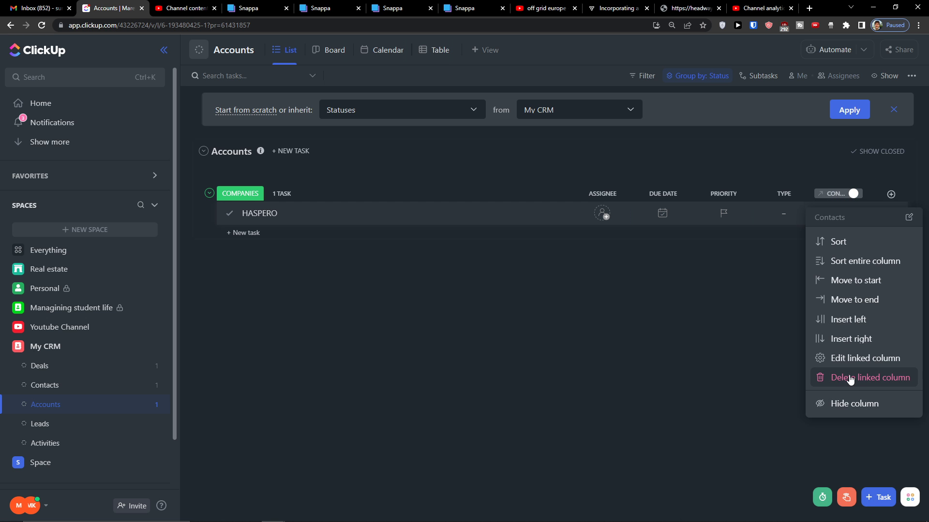
# Delete the linked Contacts column and add the existing Contacts relationship as a column
pyautogui.click(847, 379)
pyautogui.click(891, 194)
pyautogui.scroll(-5, 805, 429)
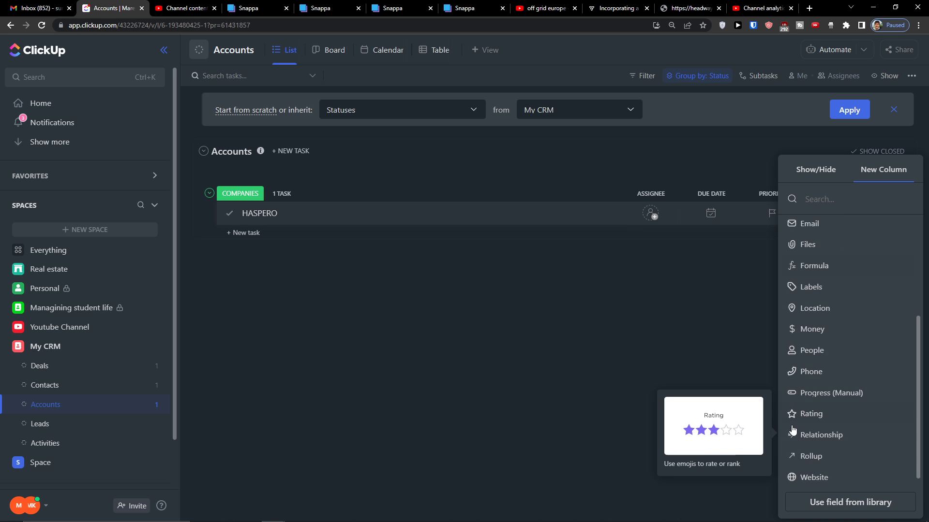
pyautogui.click(827, 430)
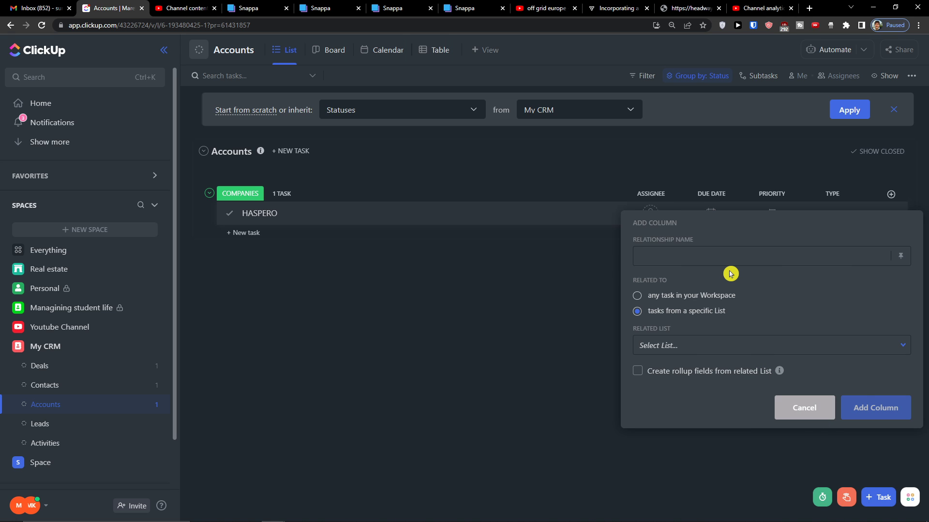
pyautogui.write('Contacts')
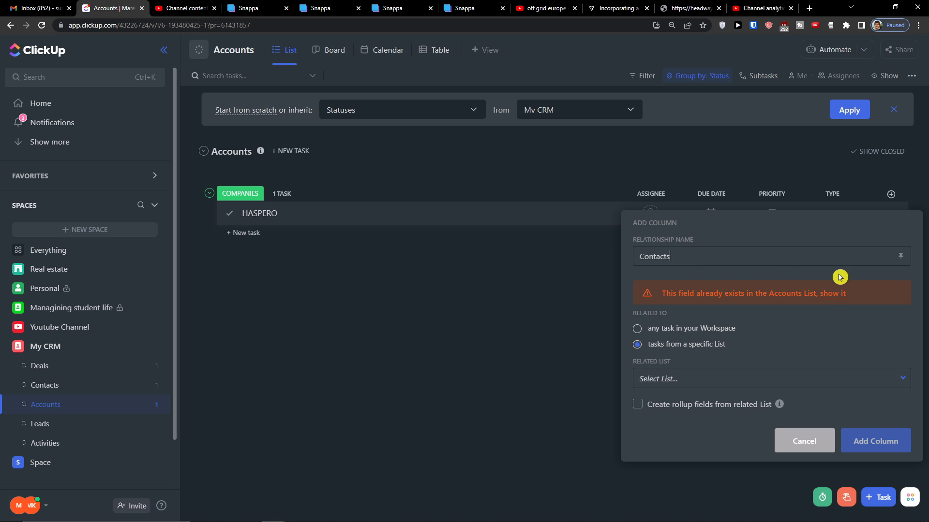
pyautogui.click(833, 302)
pyautogui.click(729, 287)
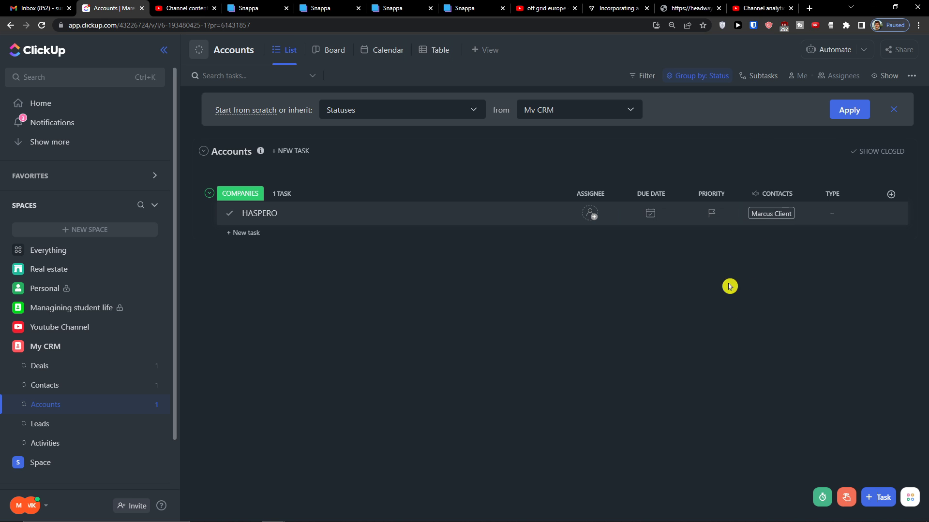
# Add the existing Deals relationship as a column
pyautogui.click(886, 197)
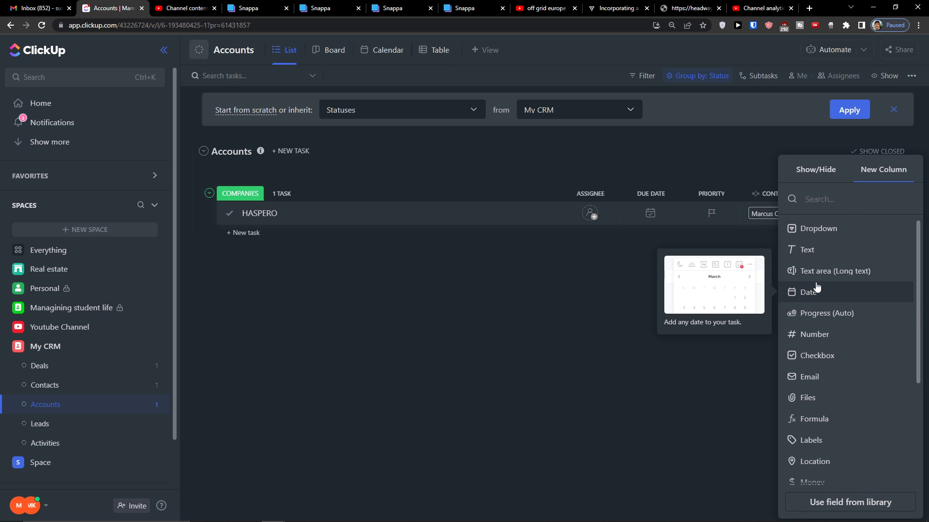
pyautogui.scroll(-5, 817, 289)
pyautogui.click(822, 432)
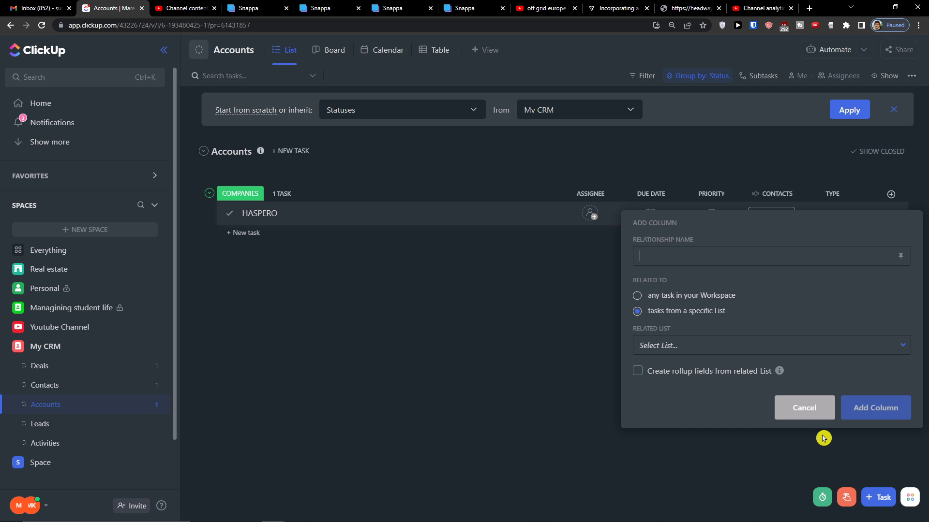
pyautogui.write('Deals')
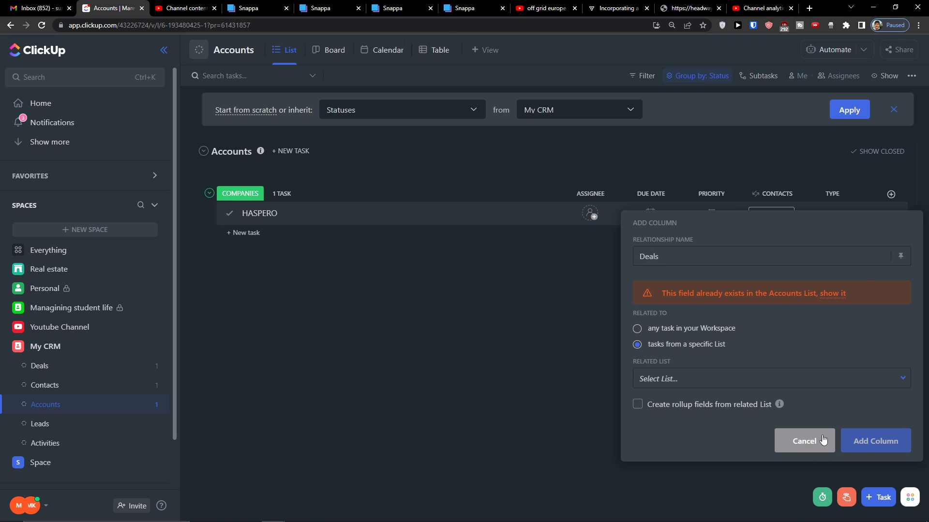
pyautogui.click(828, 294)
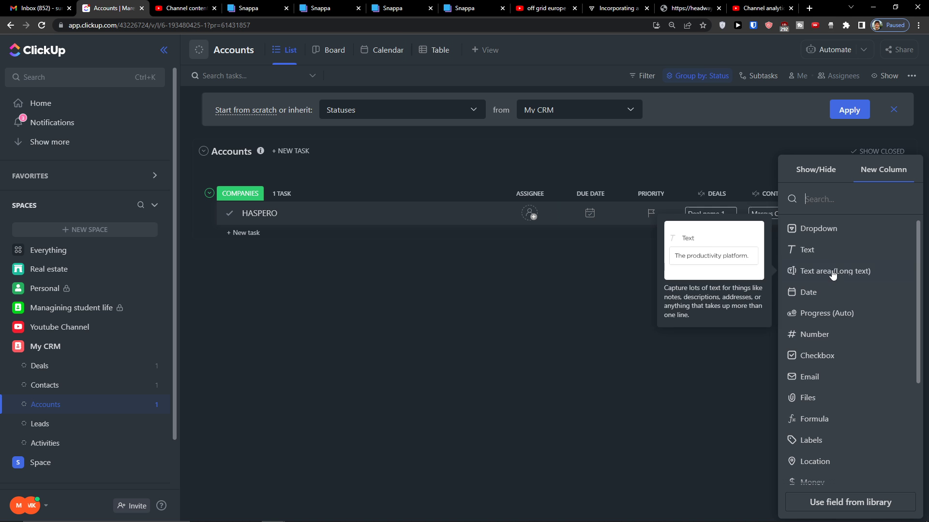
pyautogui.click(726, 274)
# Move the Contacts column left of Deals and check HASPERO's linked deal
pyautogui.moveTo(759, 191); pyautogui.dragTo(701, 206)
pyautogui.click(758, 217)
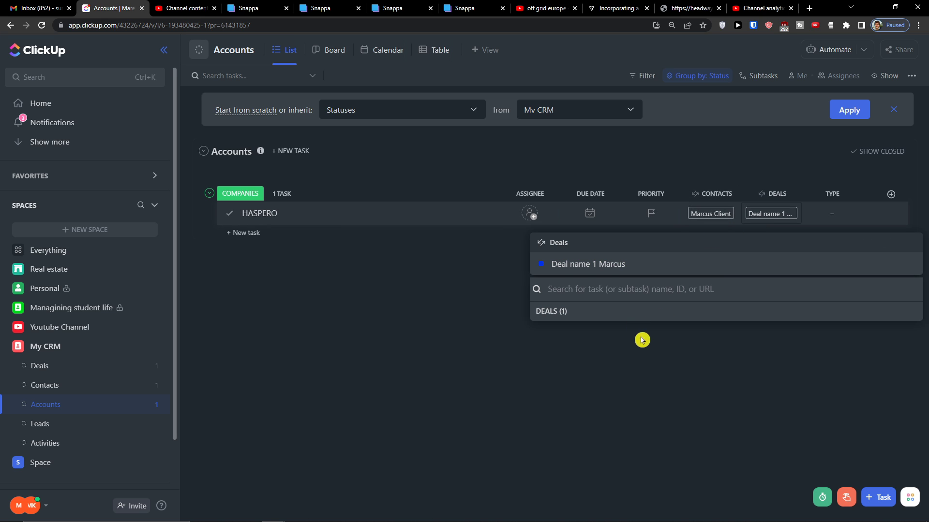
pyautogui.click(714, 220)
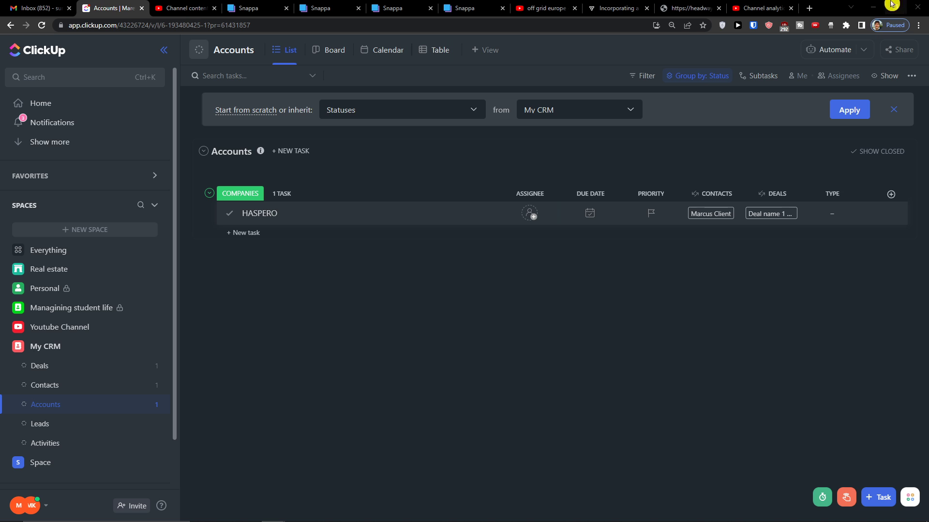
pyautogui.click(890, 194)
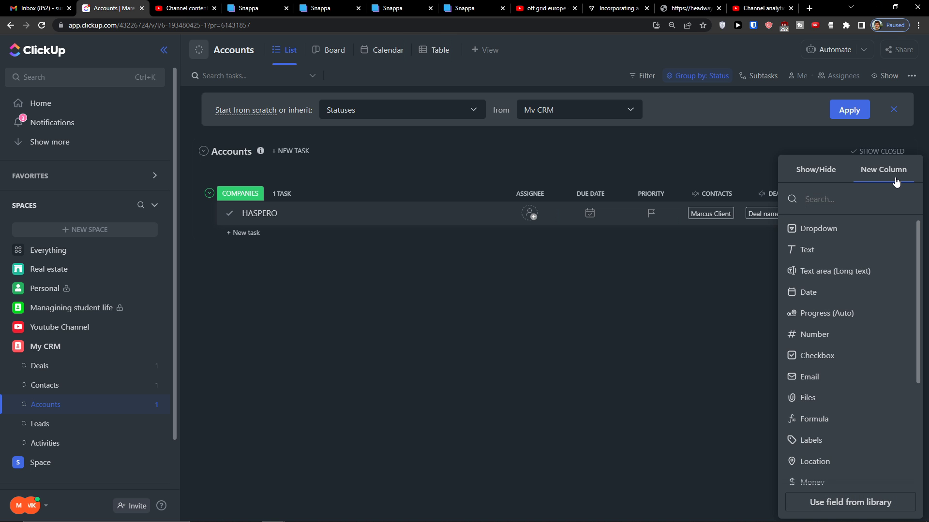
# Create an Account Value rollup of the Deals relationship's Deal value field, showing €20,000
pyautogui.scroll(-3, 870, 425)
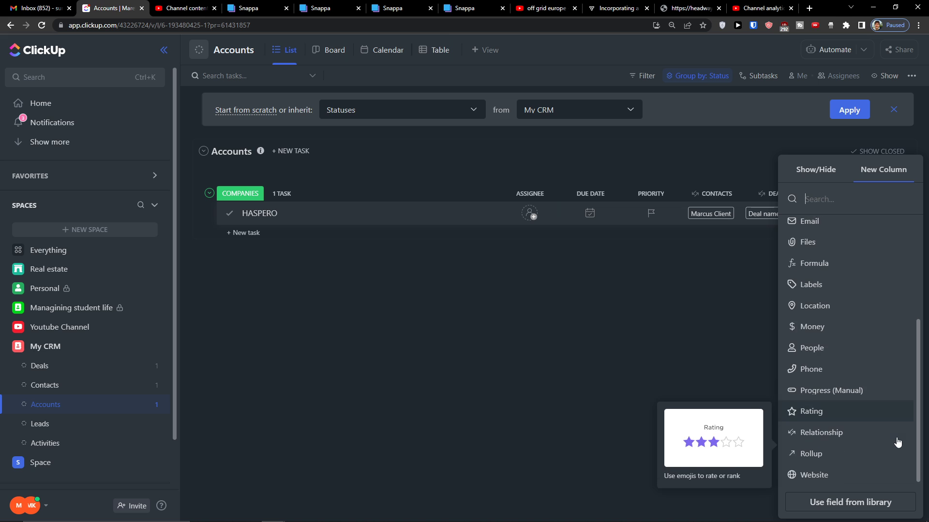
pyautogui.click(864, 456)
pyautogui.click(729, 269)
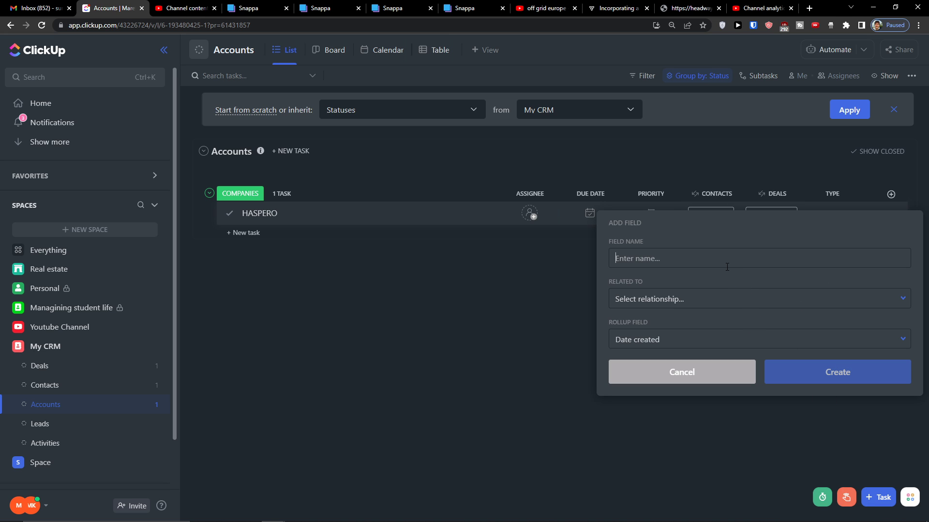
pyautogui.write('Account Value')
pyautogui.click(701, 296)
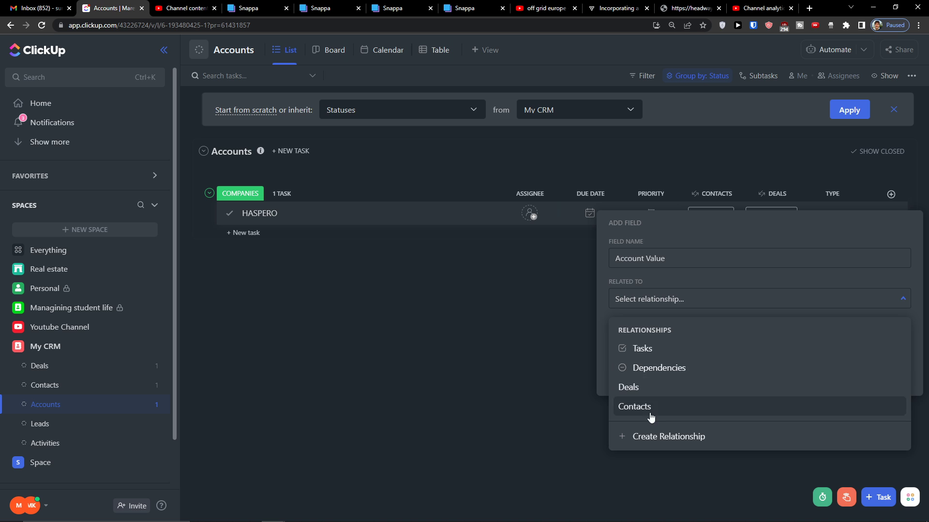
pyautogui.click(653, 389)
pyautogui.click(664, 345)
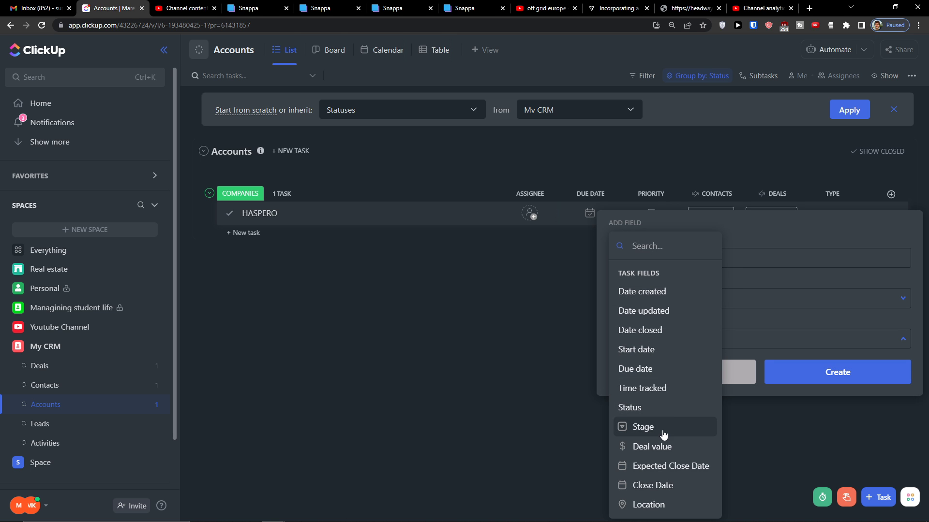
pyautogui.click(657, 450)
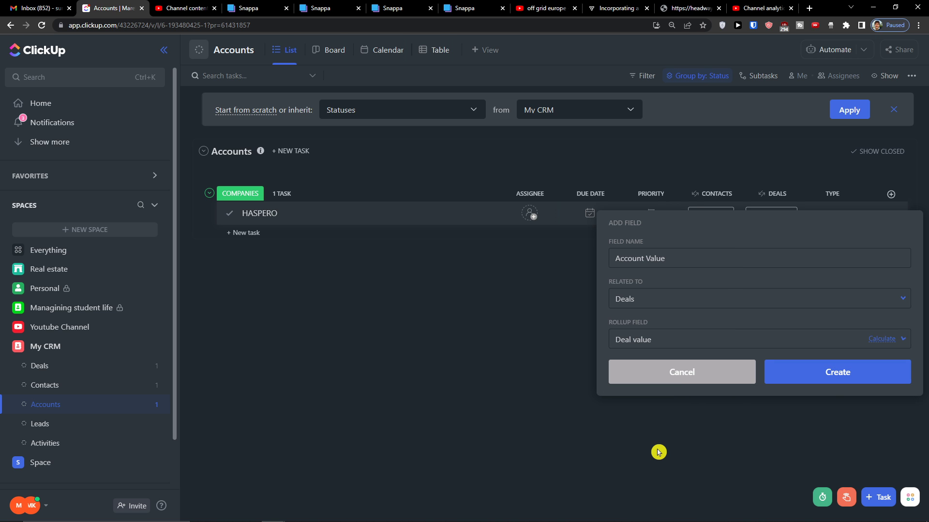
pyautogui.click(845, 382)
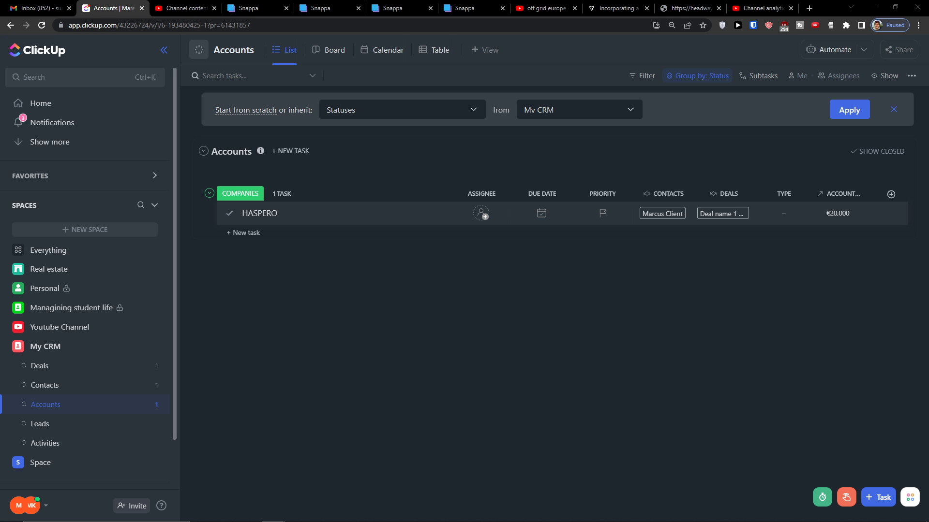
# Add an Email-type column named Email to Accounts and go to the Leads list
pyautogui.click(891, 194)
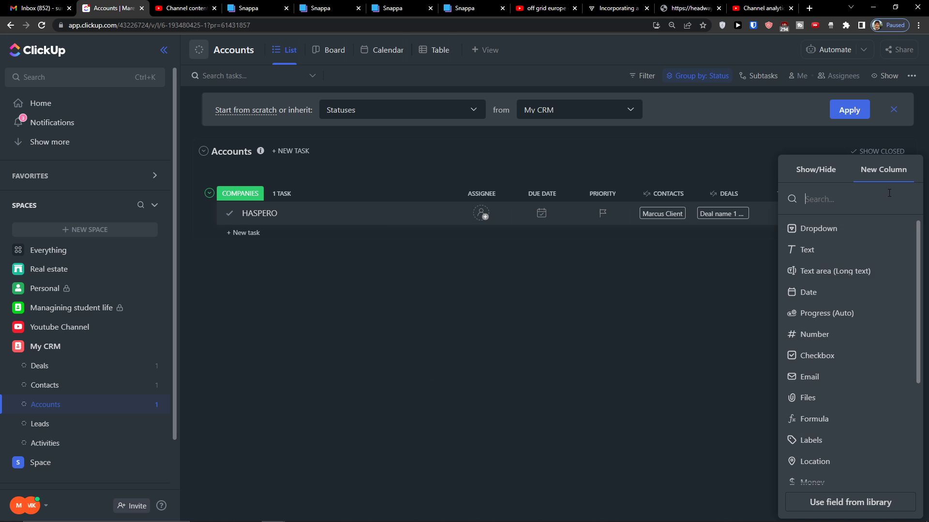
pyautogui.scroll(-3, 804, 392)
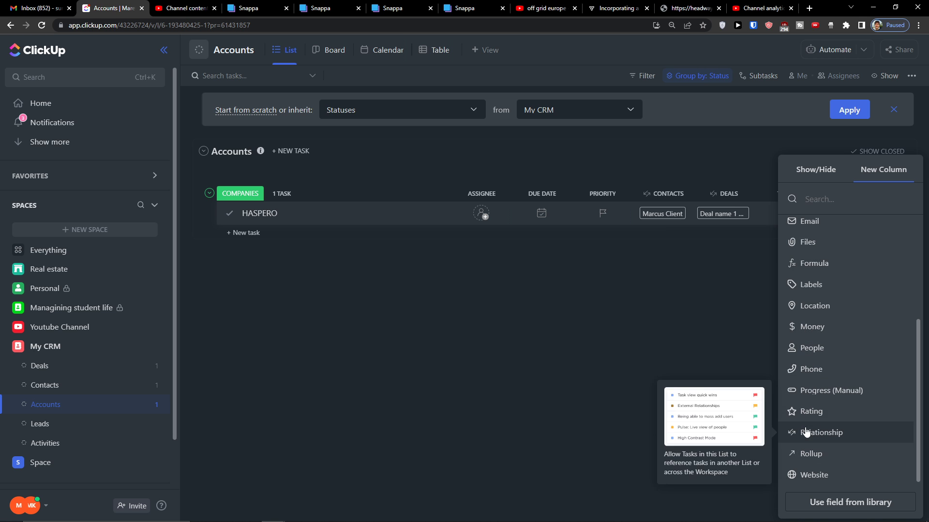
pyautogui.scroll(3, 790, 245)
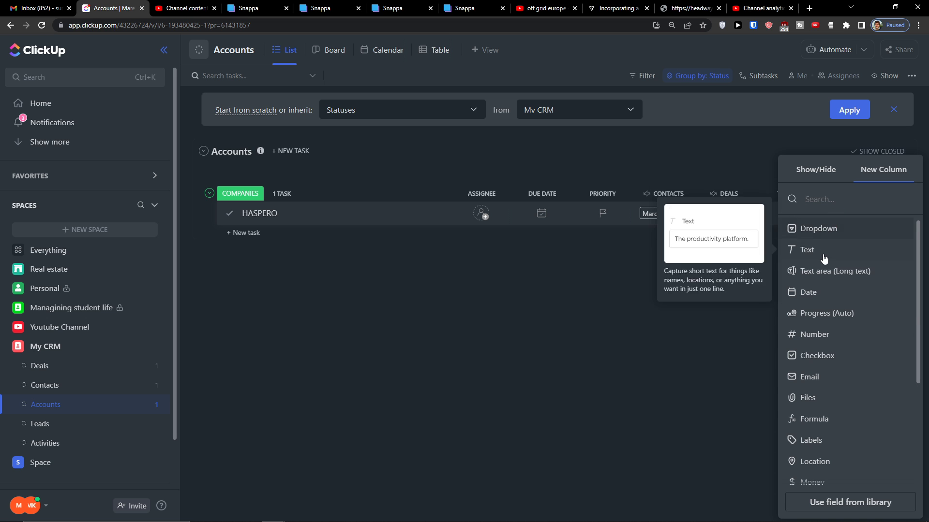
pyautogui.scroll(-3, 822, 300)
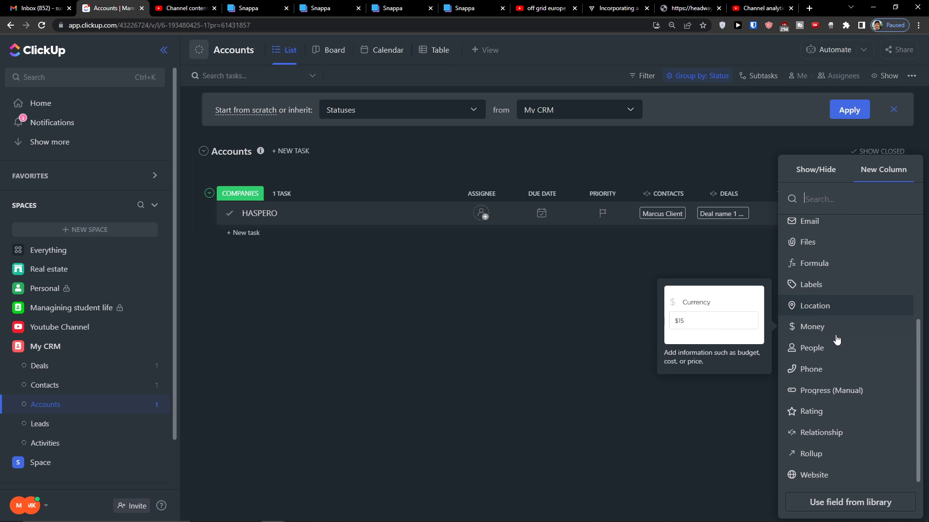
pyautogui.click(818, 226)
pyautogui.write('email')
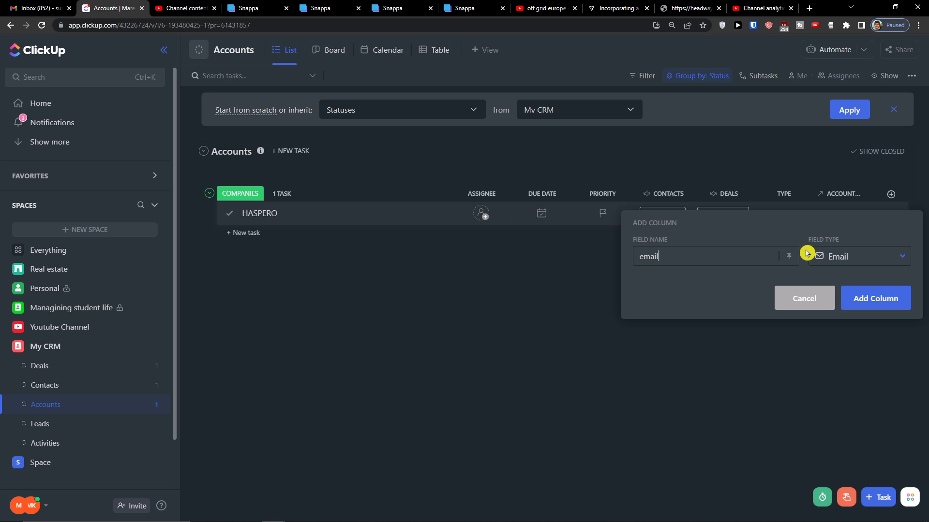
pyautogui.click(841, 303)
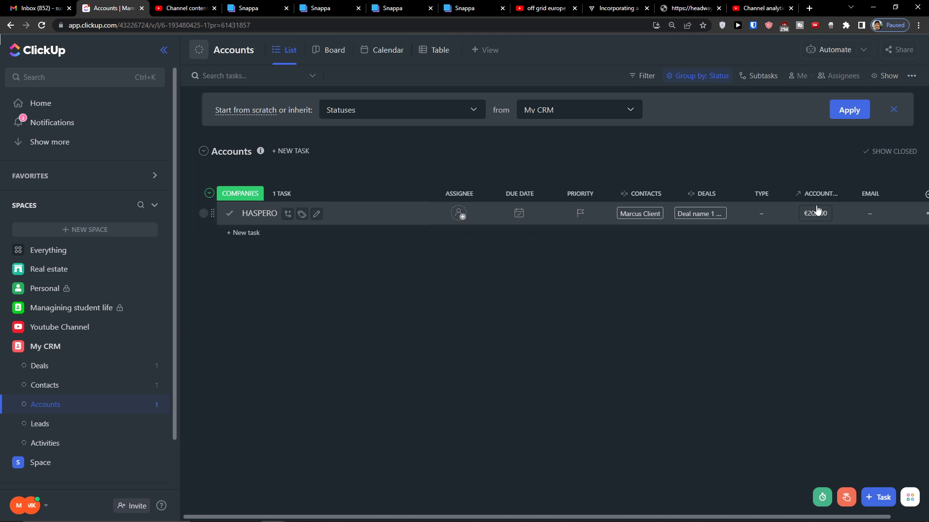
pyautogui.click(73, 423)
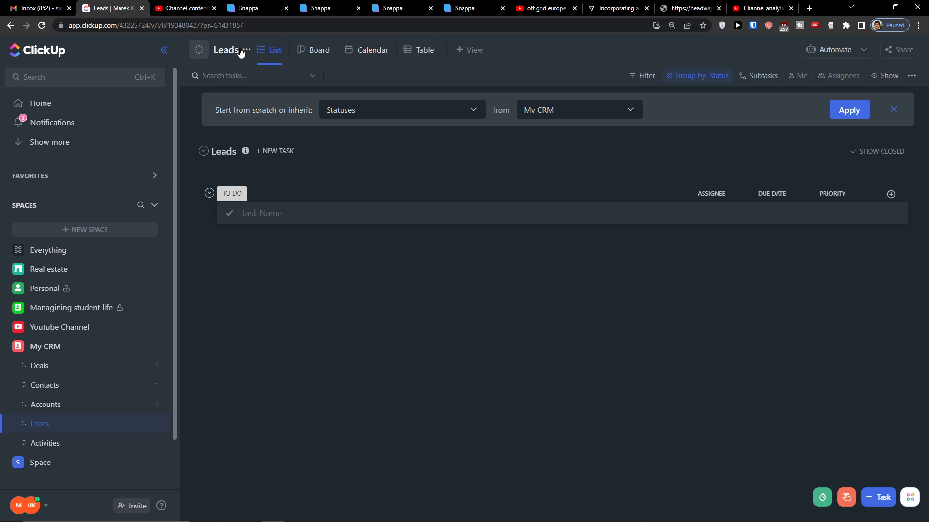
# Give Leads custom statuses: rename TO DO to NEW LEADS and delete IN PROGRESS
pyautogui.click(244, 49)
pyautogui.moveTo(352, 261)
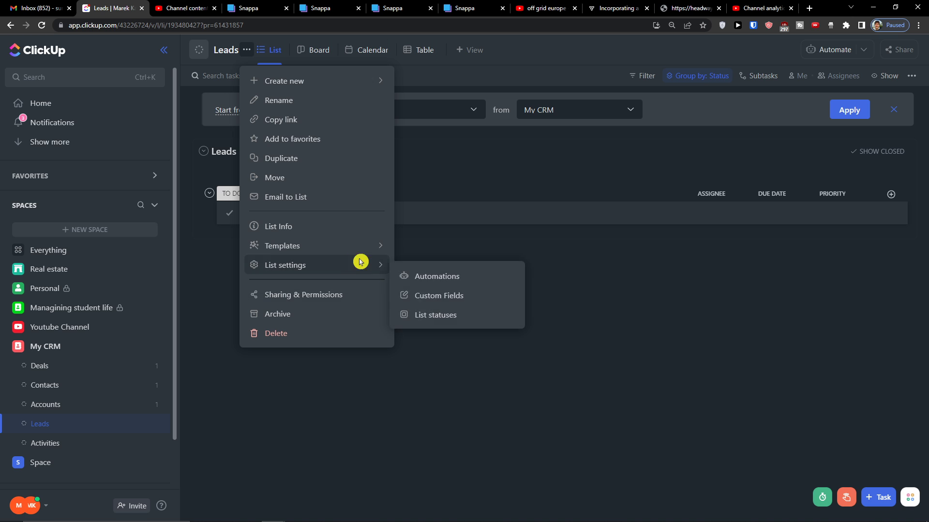
pyautogui.click(416, 315)
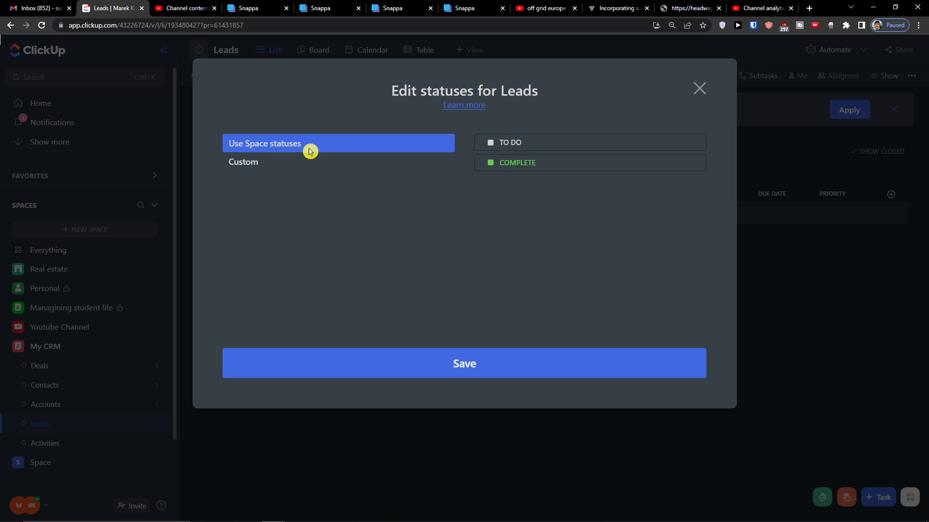
pyautogui.click(283, 164)
pyautogui.tripleClick(515, 163)
pyautogui.press('BackSpace')
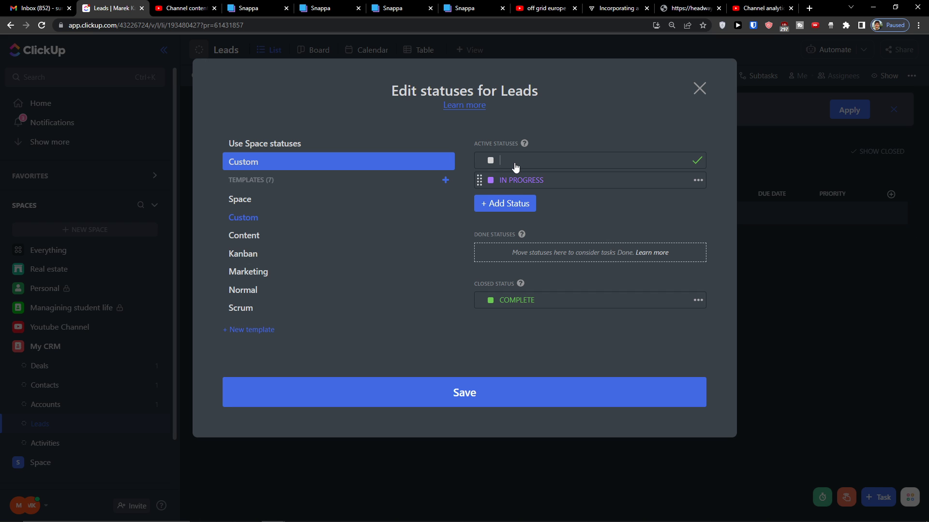
pyautogui.write('NEW LEADS')
pyautogui.click(698, 180)
pyautogui.click(698, 180)
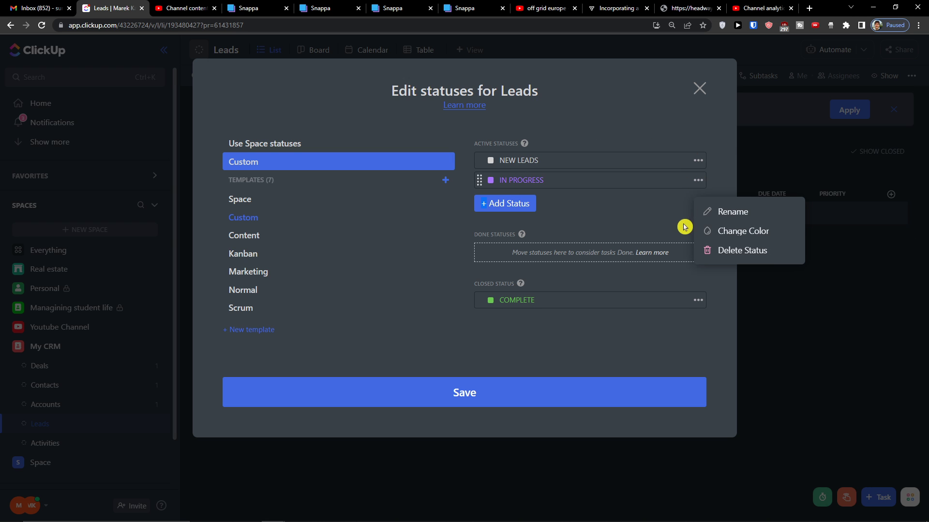
pyautogui.click(704, 249)
pyautogui.click(559, 382)
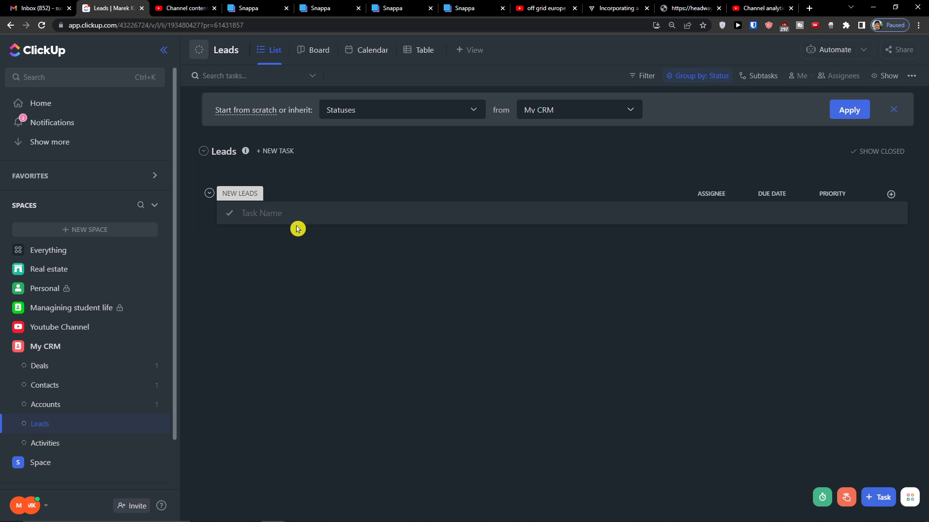
# Add the first lead task, entering the lead's name
pyautogui.click(286, 209)
pyautogui.press('Return')
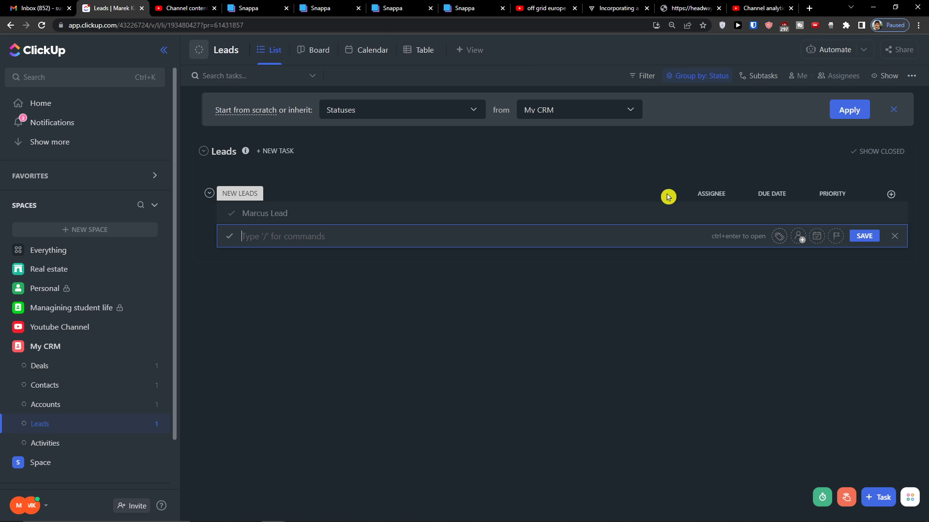
# Add a Status dropdown: Follw up, Attempted to contact, contacted, follow up, qualified, Unqualified
pyautogui.click(890, 194)
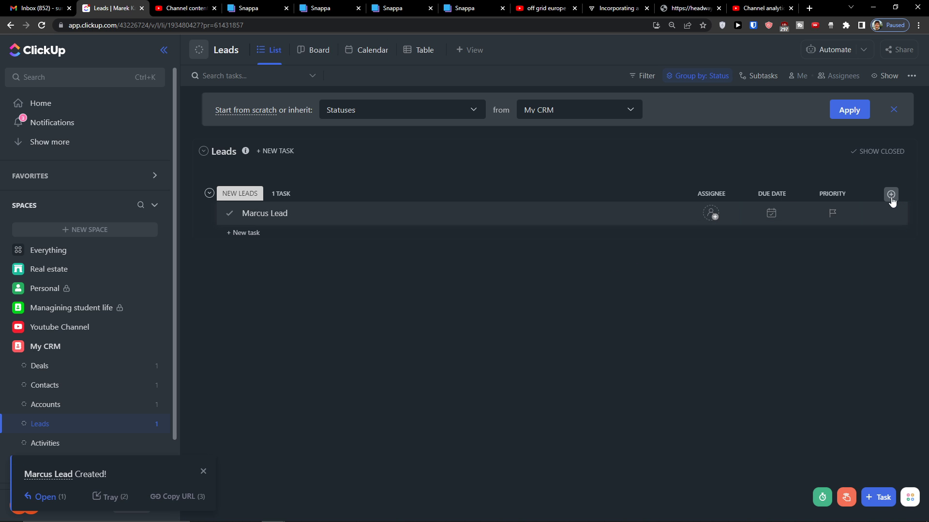
pyautogui.click(856, 236)
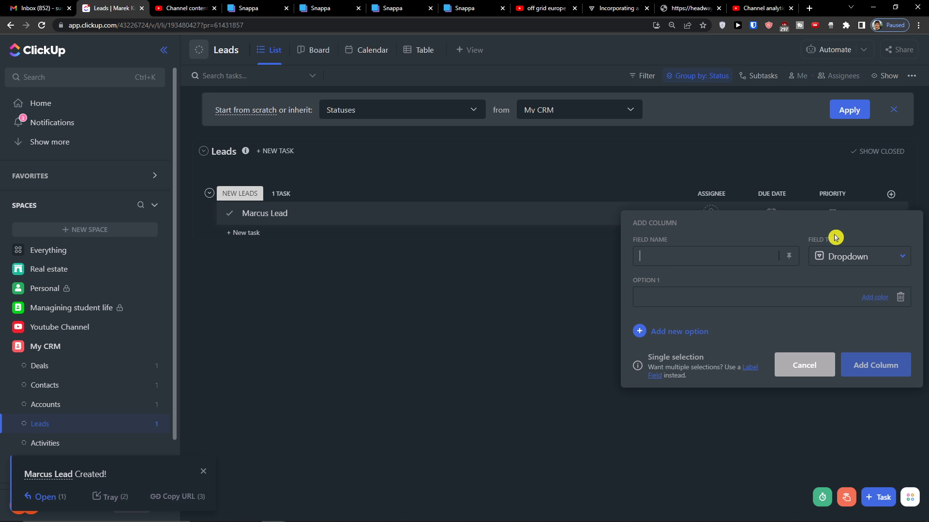
pyautogui.write('Status')
pyautogui.write('Follw up')
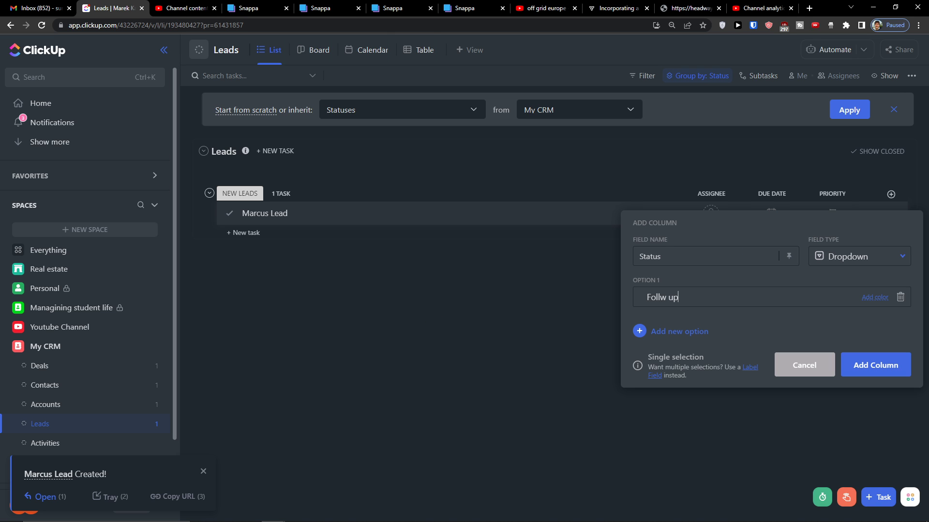
pyautogui.click(703, 314)
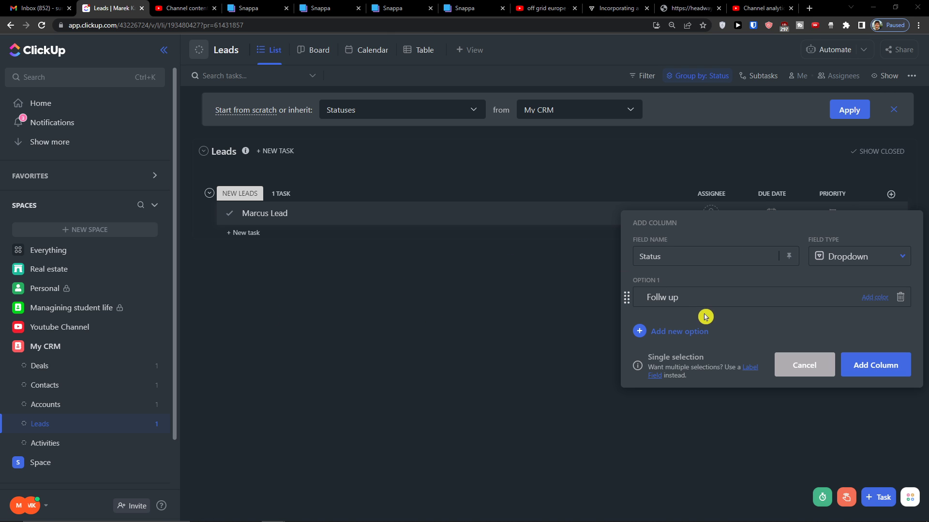
pyautogui.press('Return')
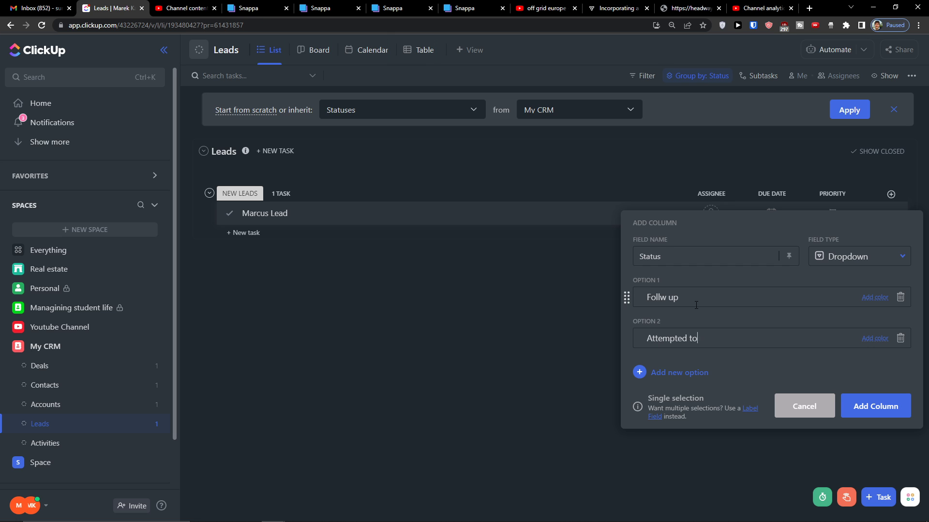
pyautogui.press('Return')
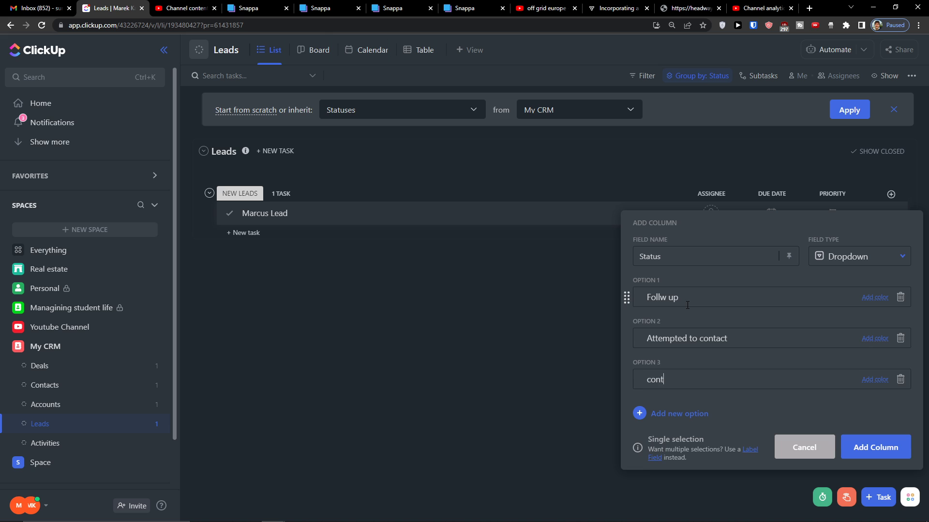
pyautogui.press('Return')
pyautogui.write('follow up')
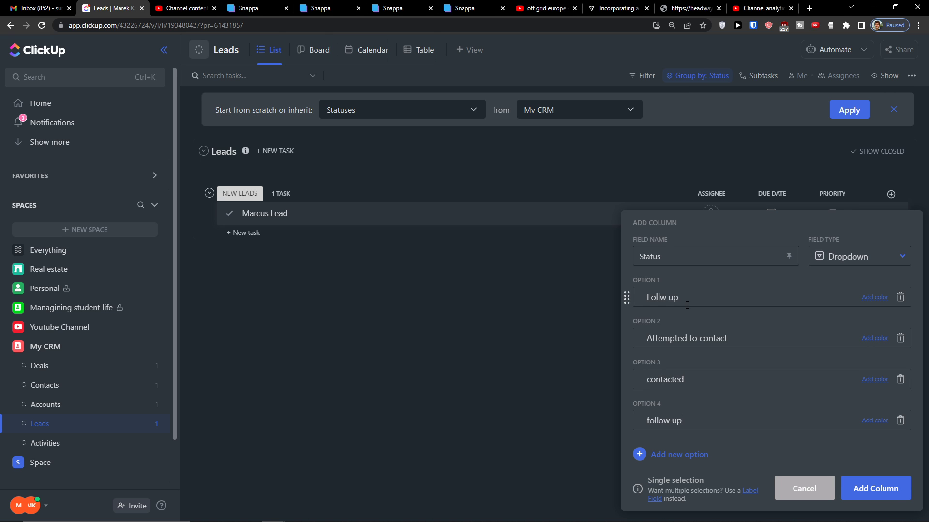
pyautogui.press('Return')
pyautogui.write('qualified')
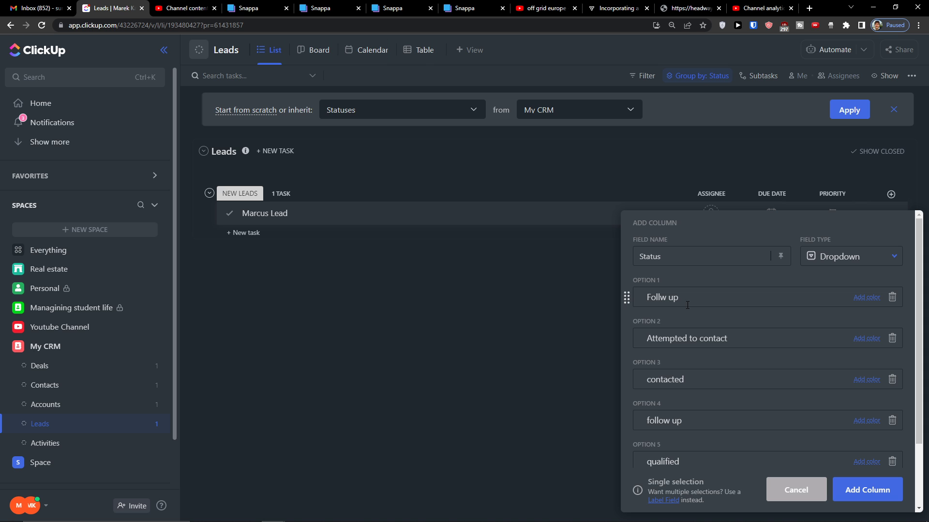
pyautogui.scroll(-2, 688, 304)
pyautogui.scroll(2, 756, 416)
pyautogui.scroll(-2, 779, 420)
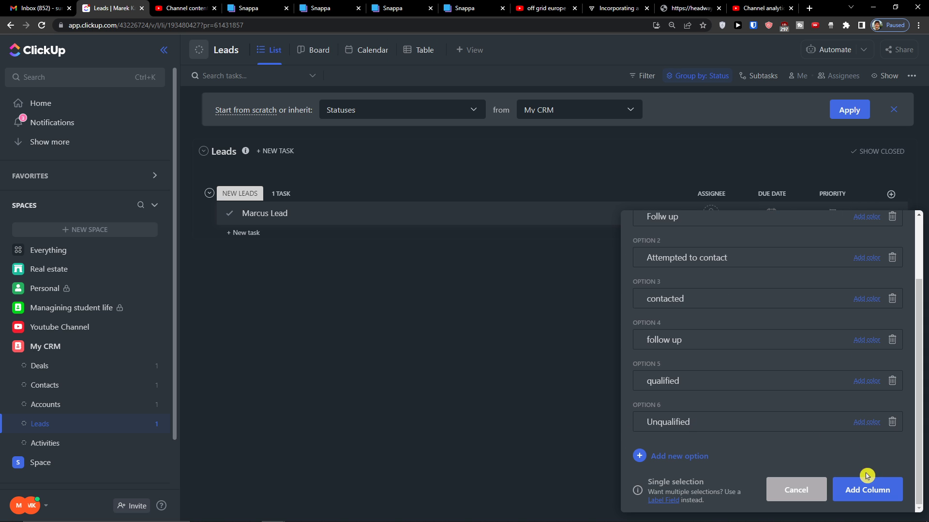
pyautogui.click(855, 490)
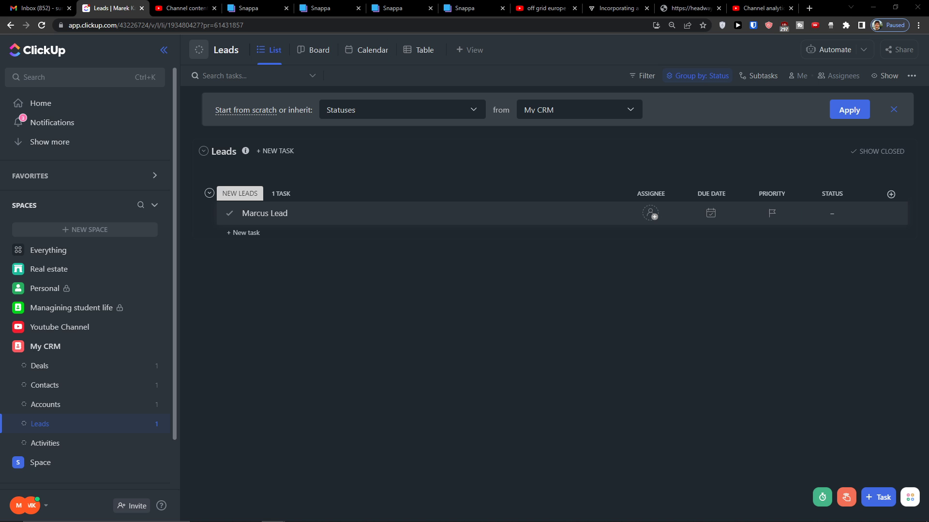
# Add an Email column and a Title text column to the Leads list
pyautogui.click(890, 194)
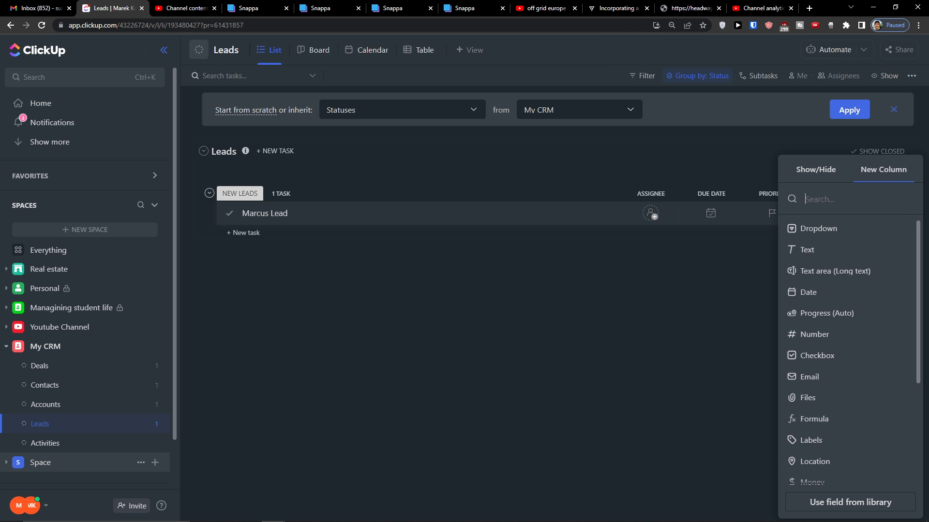
pyautogui.scroll(-3, 822, 237)
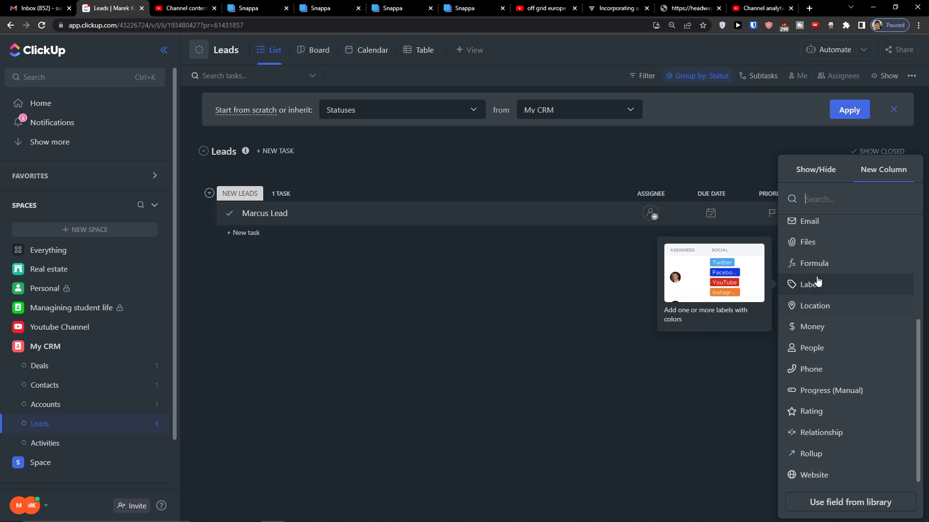
pyautogui.click(809, 221)
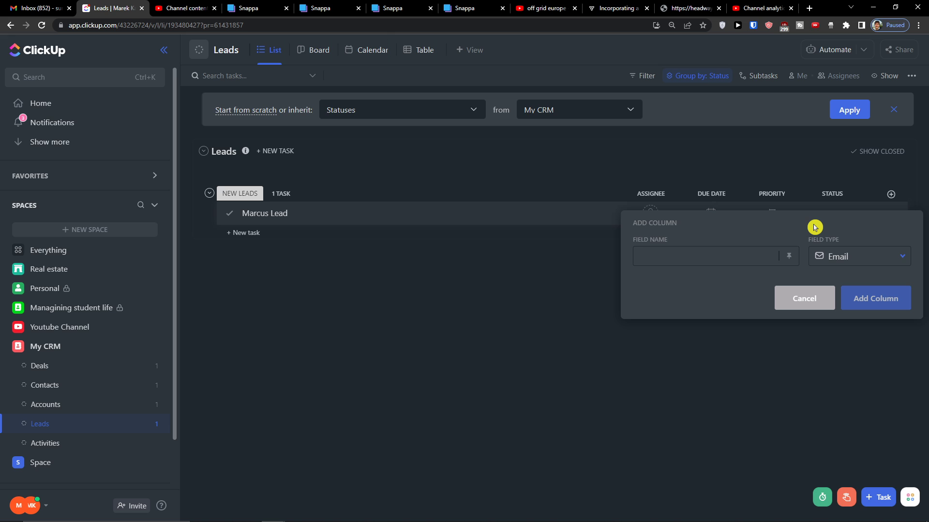
pyautogui.write('Email')
pyautogui.click(871, 304)
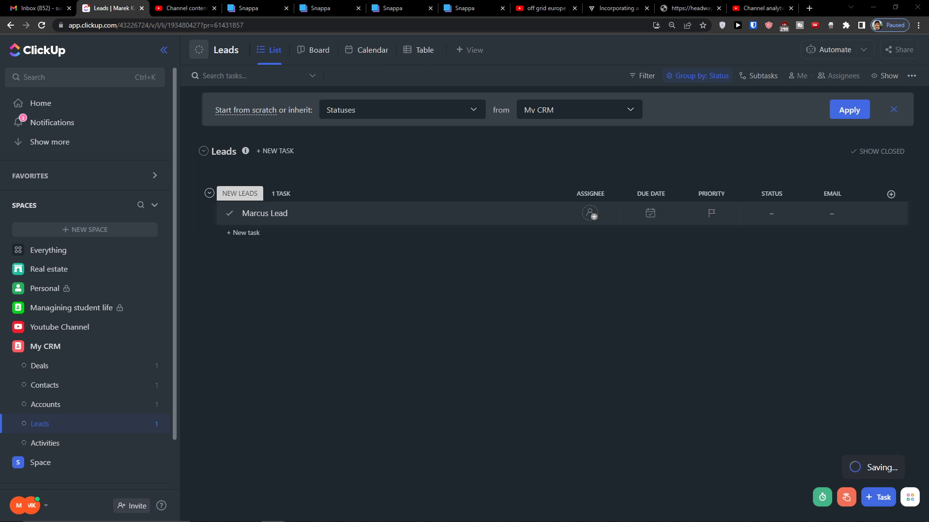
pyautogui.click(891, 194)
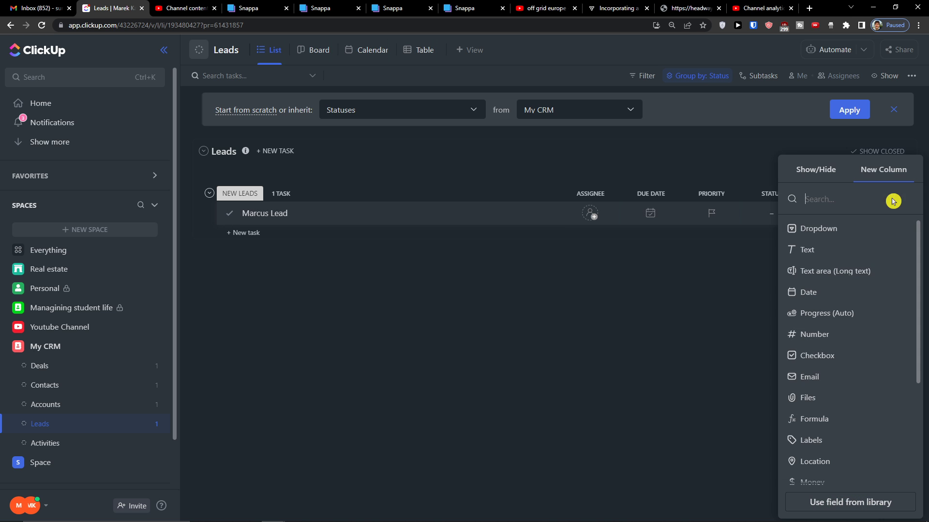
pyautogui.click(806, 250)
pyautogui.write('Title')
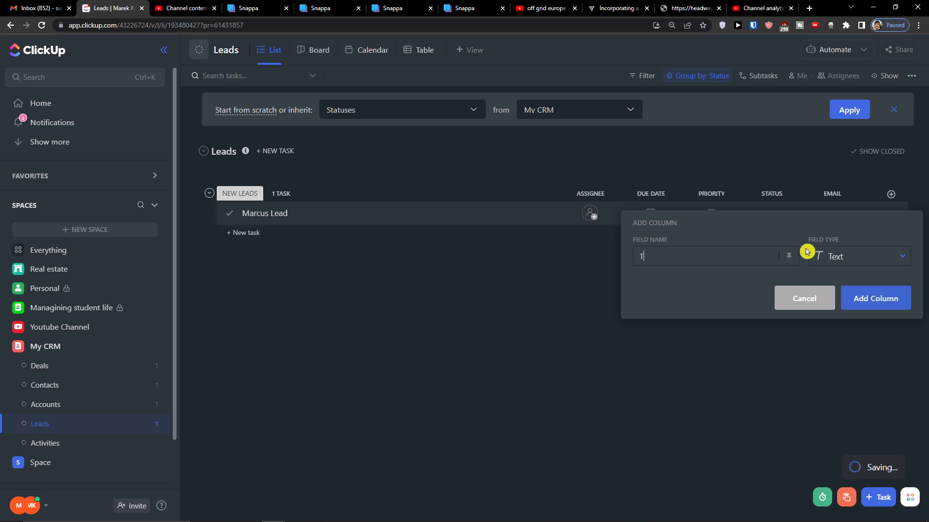
pyautogui.click(874, 298)
# Add a Company text column and a Phone column to Leads
pyautogui.click(891, 194)
pyautogui.click(850, 246)
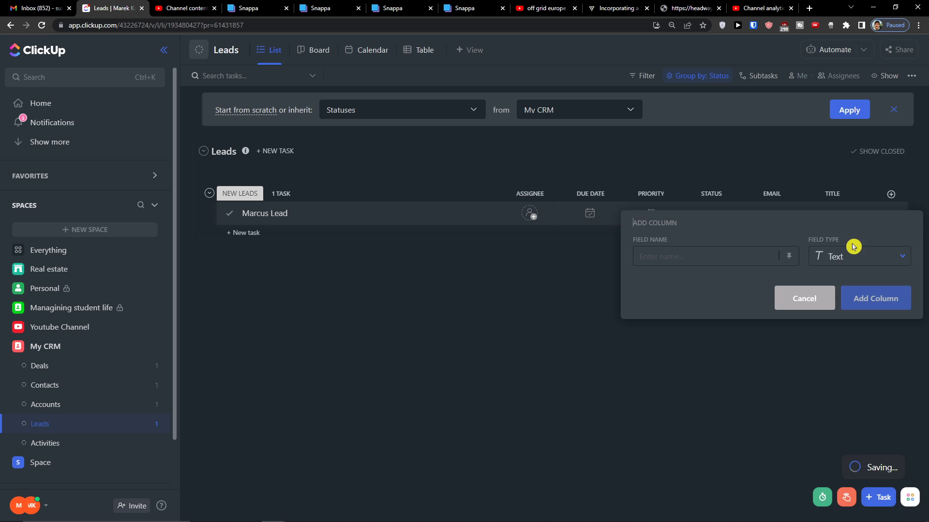
pyautogui.write('Comp')
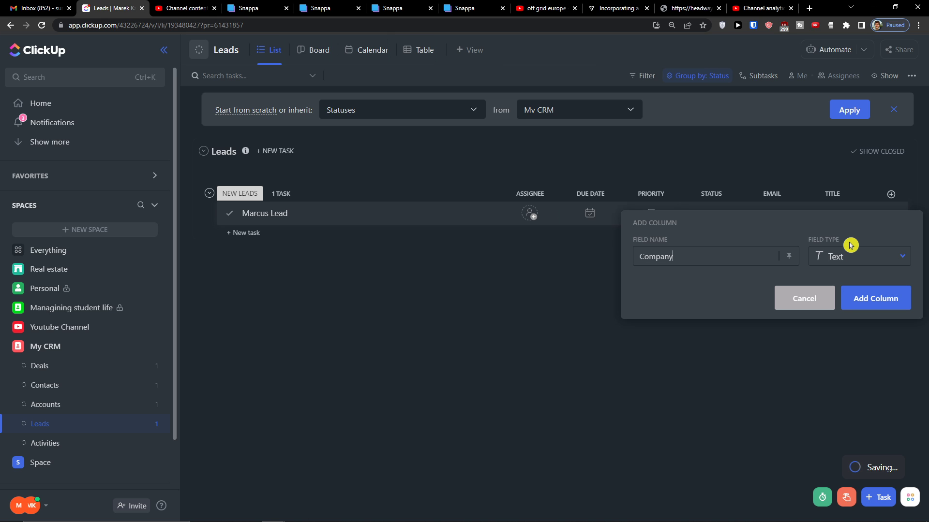
pyautogui.write('any')
pyautogui.click(864, 300)
pyautogui.click(892, 196)
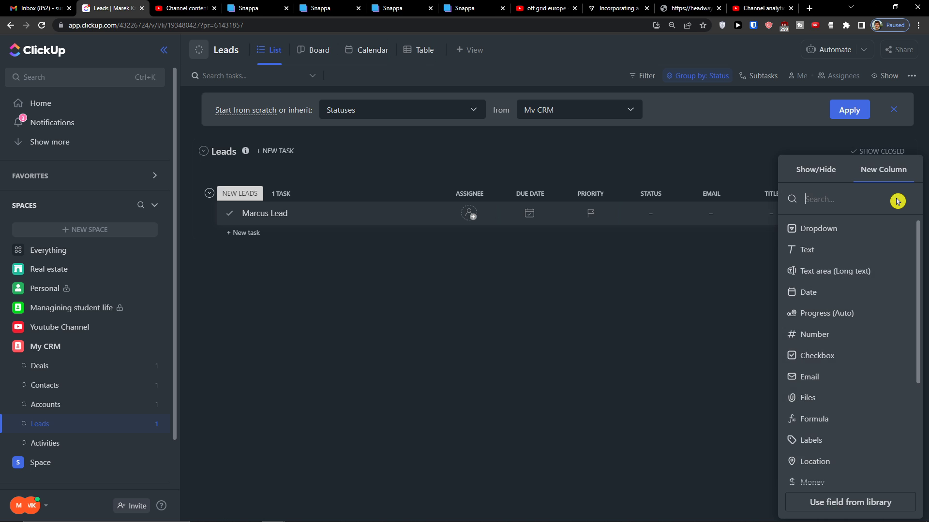
pyautogui.write('Phon')
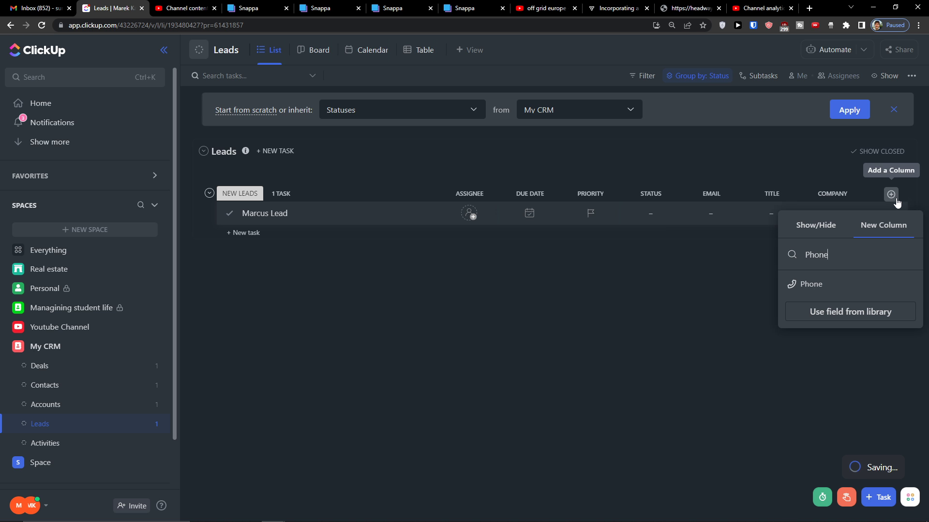
pyautogui.write('e')
pyautogui.click(824, 284)
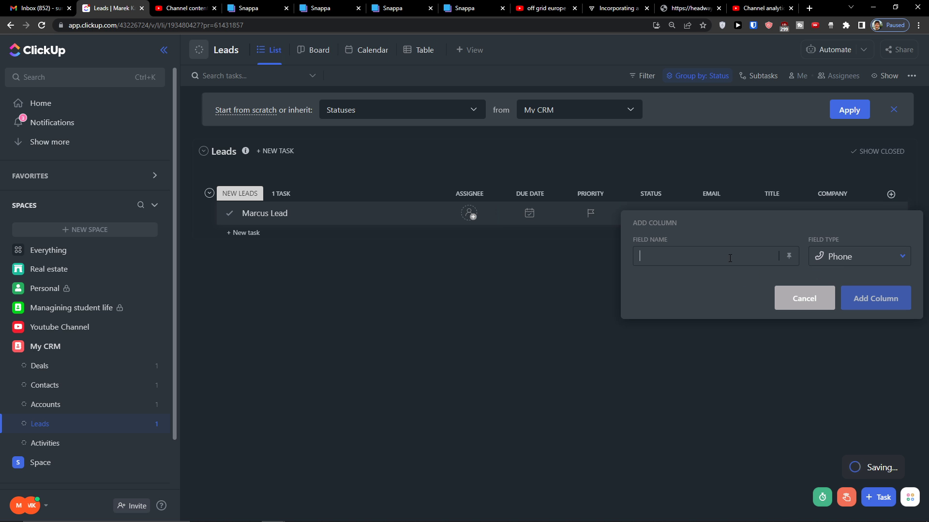
pyautogui.write('Phone')
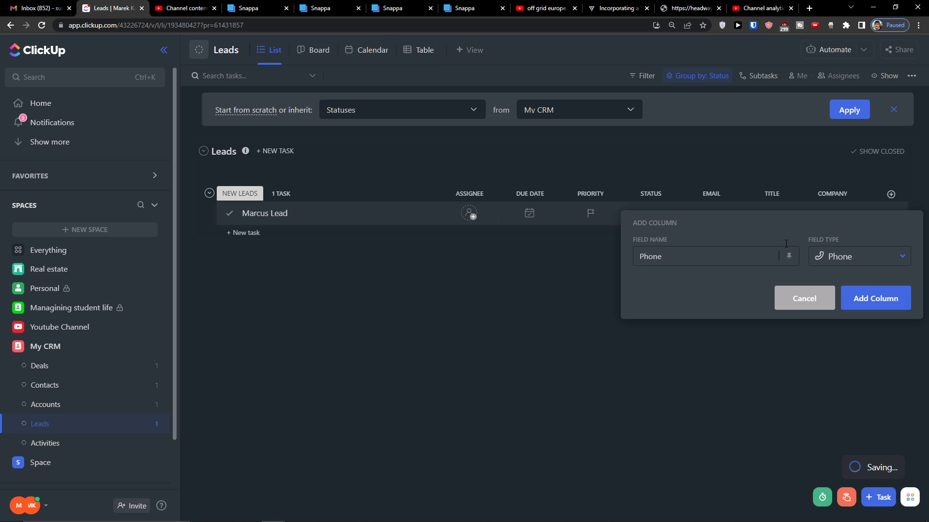
pyautogui.click(854, 297)
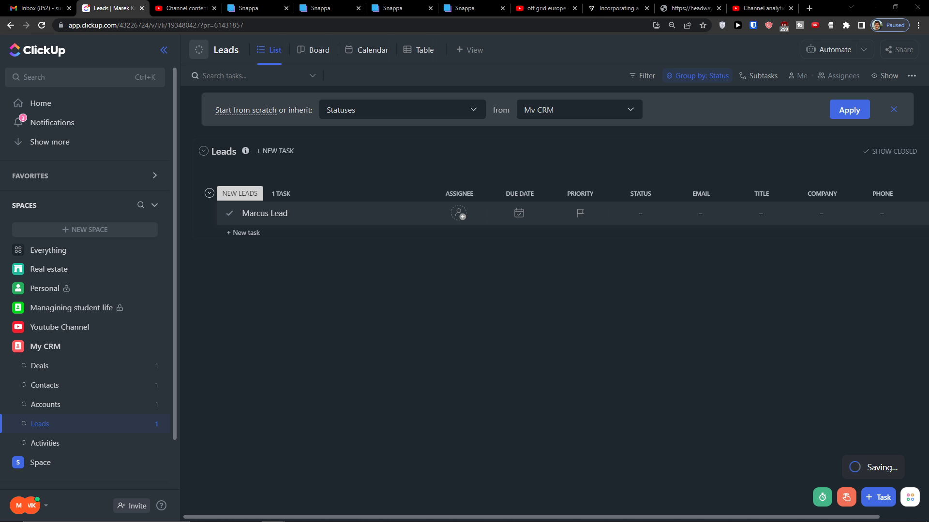
# Add a Location column to the Leads list
pyautogui.hscroll(1, 780, 293)
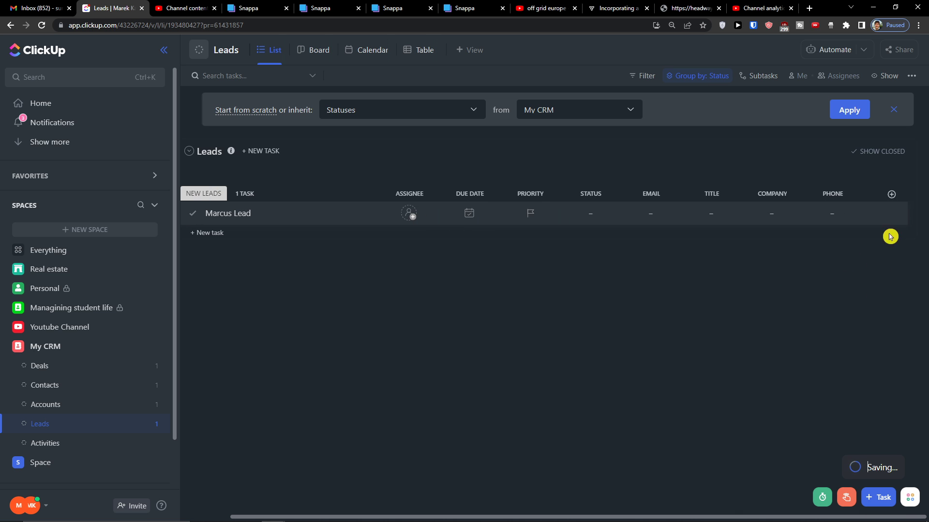
pyautogui.click(891, 194)
pyautogui.scroll(-1, 841, 372)
pyautogui.click(793, 304)
pyautogui.write('Location')
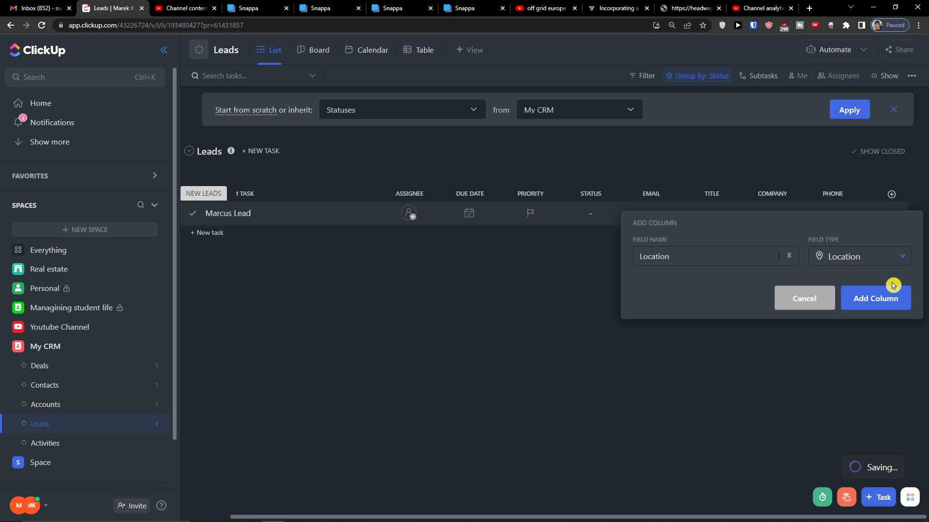
pyautogui.click(877, 298)
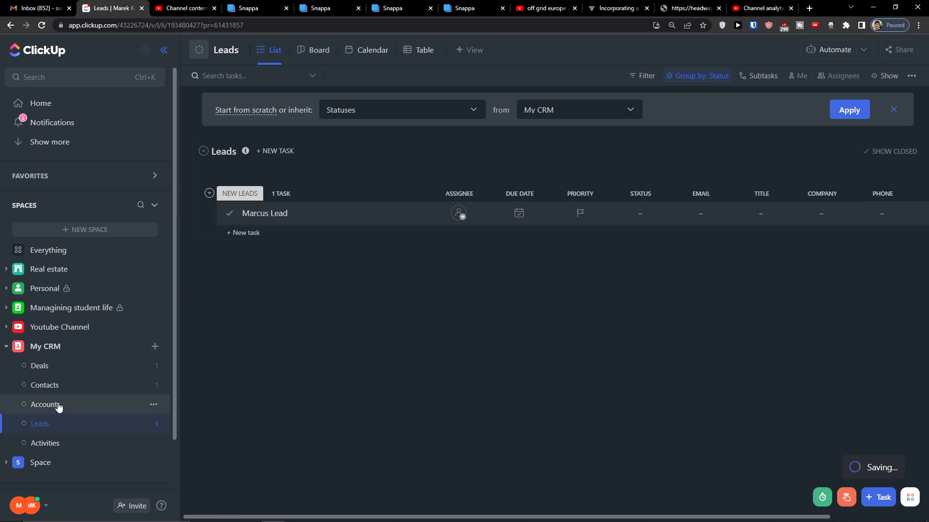
# In the Activities list, start a new dropdown column named Activity Type
pyautogui.click(43, 442)
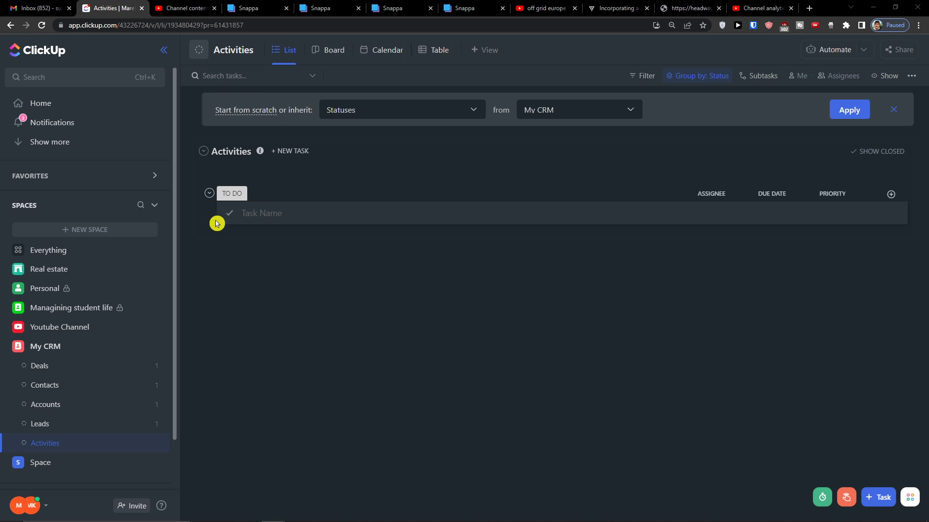
pyautogui.click(275, 207)
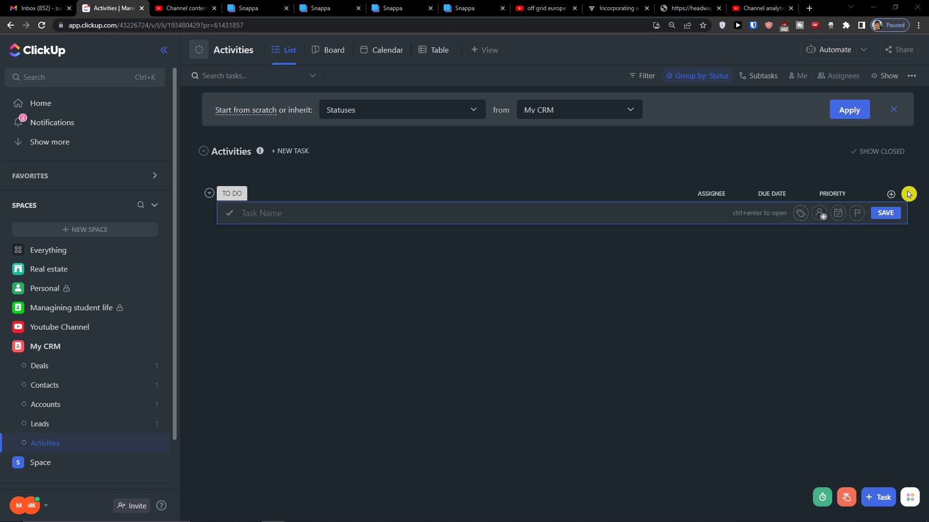
pyautogui.click(891, 194)
pyautogui.click(824, 229)
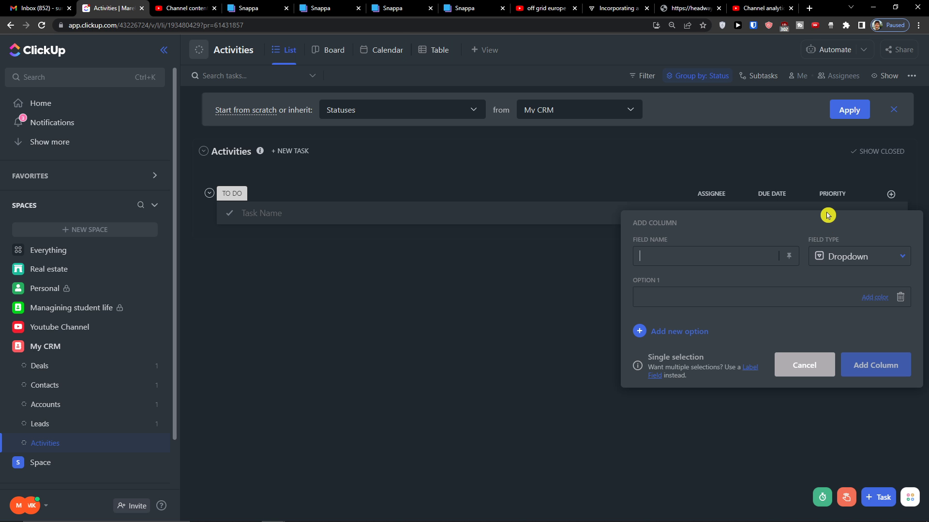
pyautogui.write('Activity TYP')
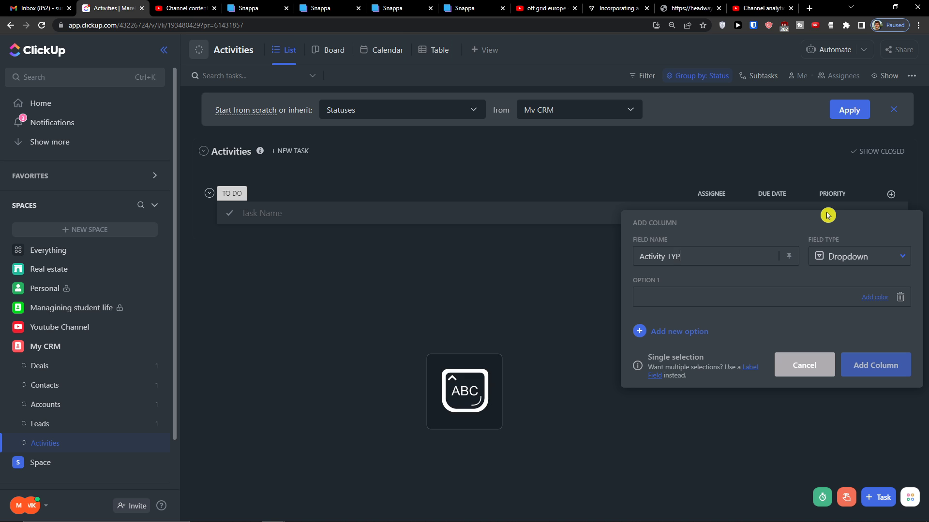
pyautogui.press('capslock')
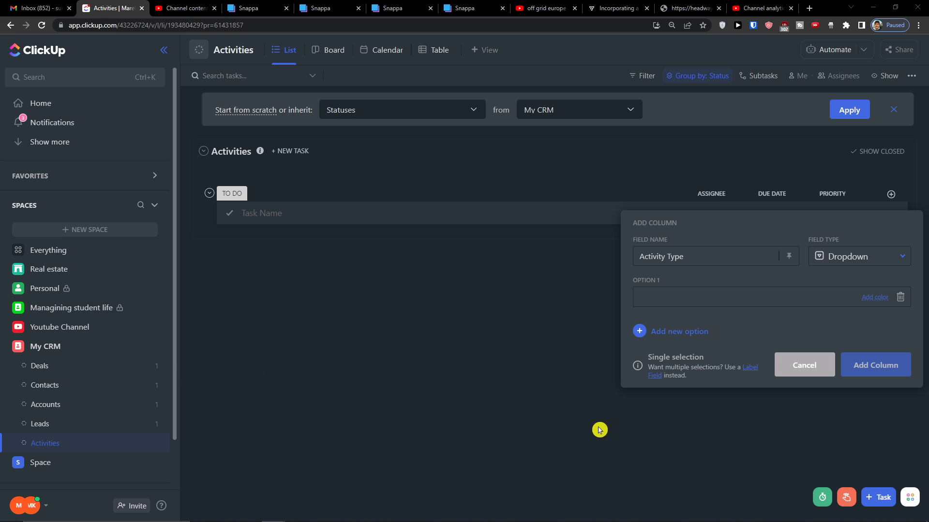
# Give Activity Type the options Phone Call, Meeting and Call Summary and create the column
pyautogui.click(687, 303)
pyautogui.write('Phone Call')
pyautogui.press('Return')
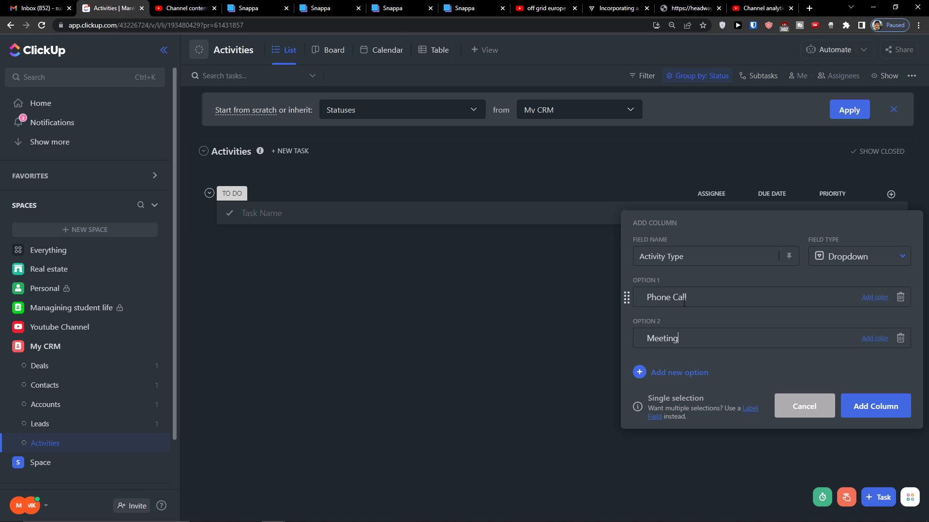
pyautogui.write('Meeting')
pyautogui.press('Return')
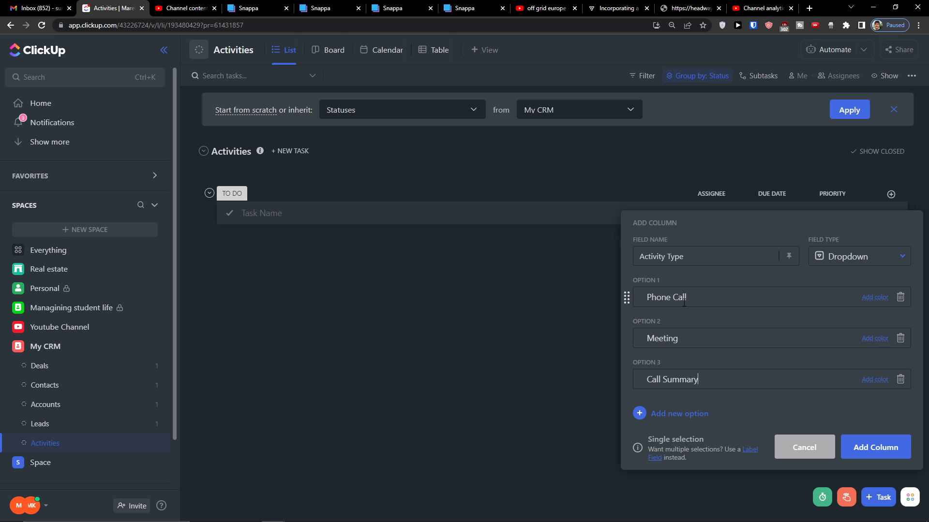
pyautogui.press('Return')
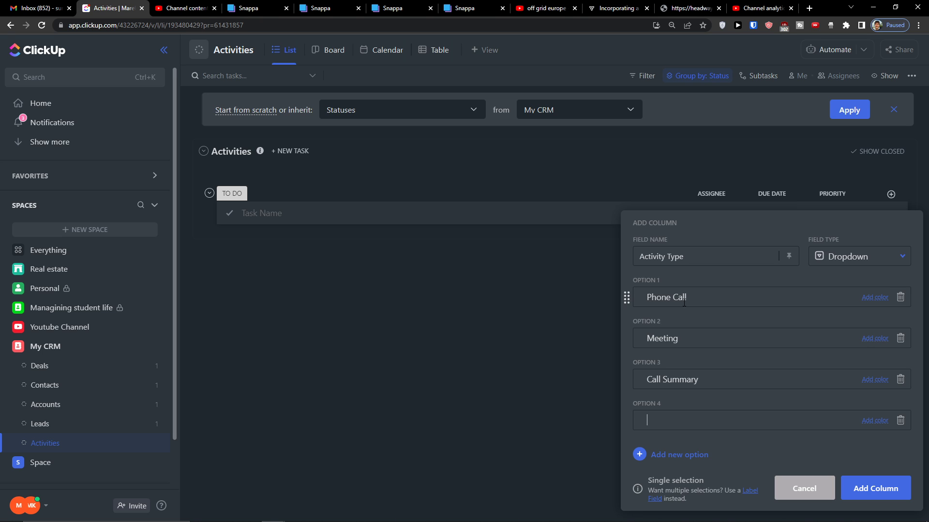
pyautogui.click(886, 486)
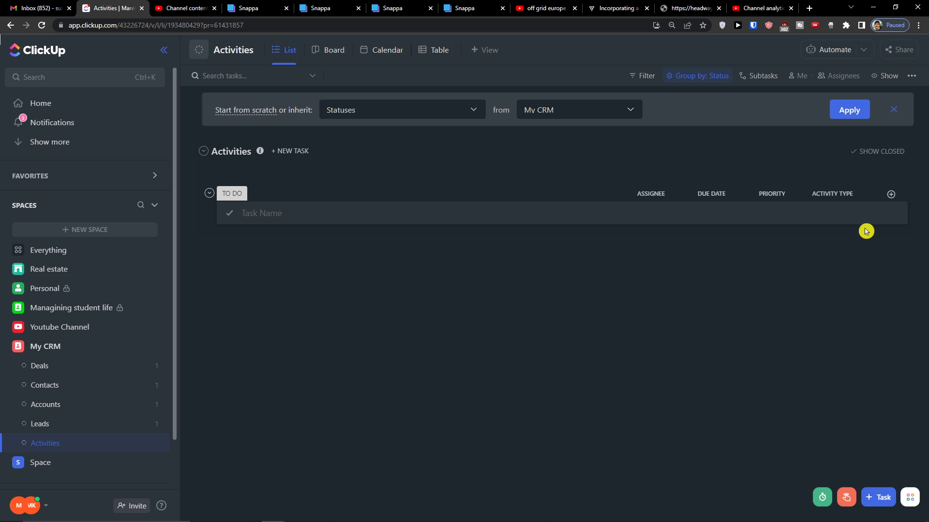
# Add a date column named When to the Activities list
pyautogui.click(892, 192)
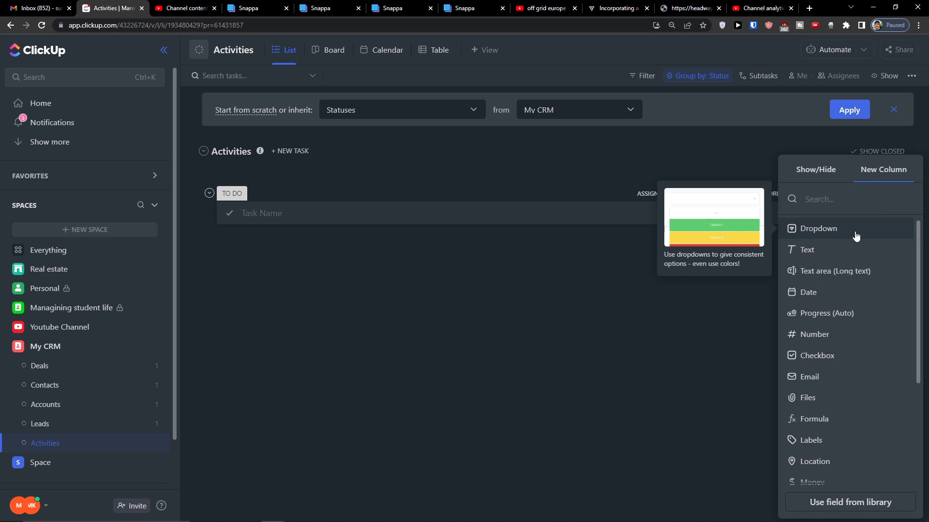
pyautogui.click(829, 293)
pyautogui.write('When')
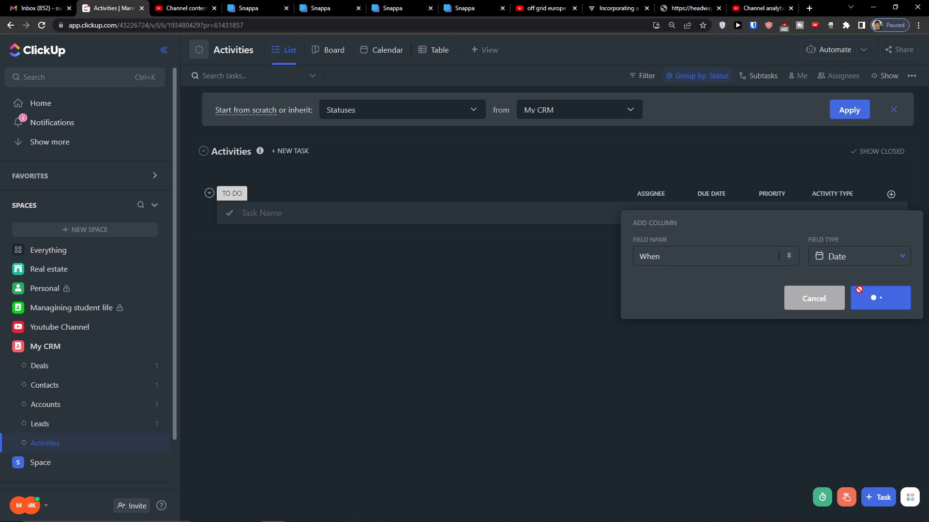
pyautogui.click(860, 294)
# Add a Status dropdown column with the options DONE and OPEN
pyautogui.click(891, 195)
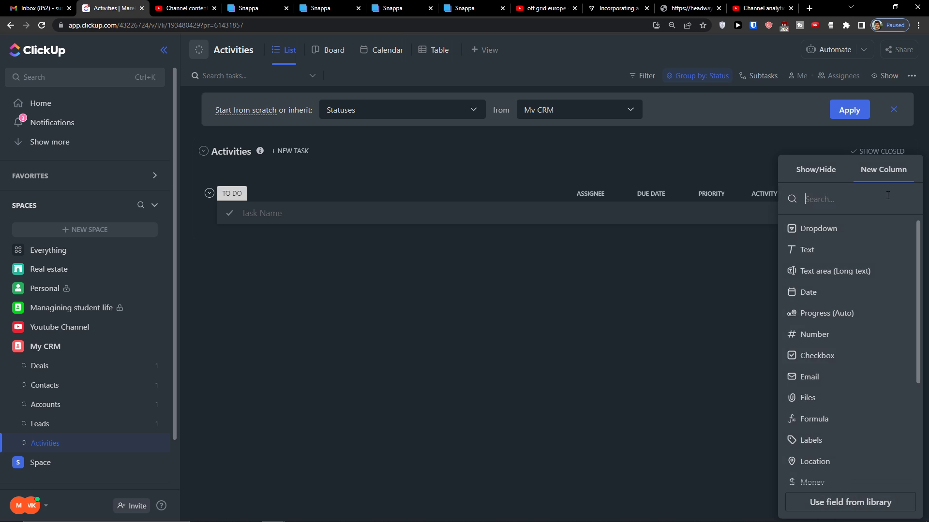
pyautogui.click(842, 235)
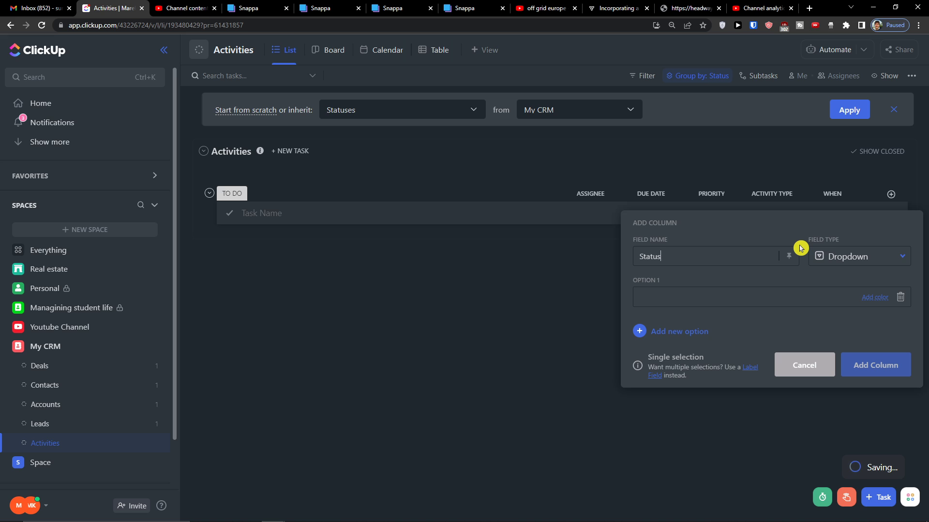
pyautogui.press('Return')
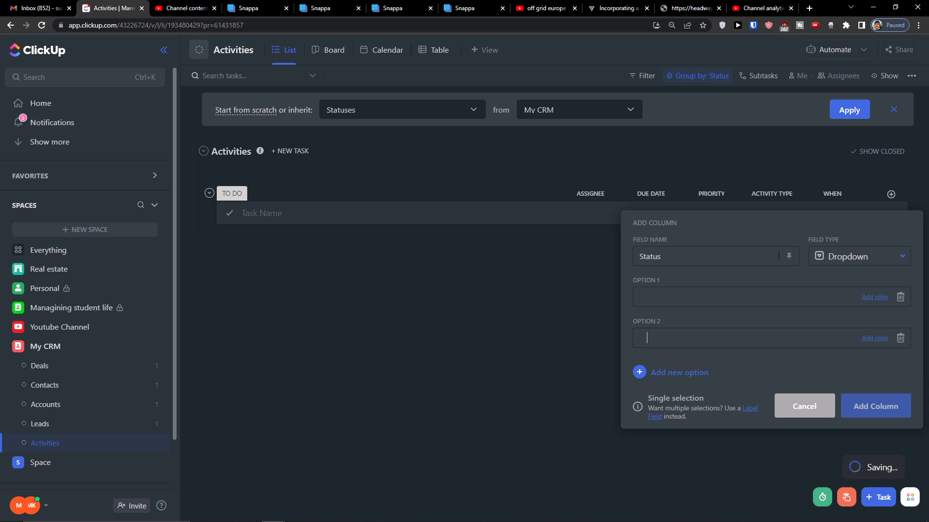
pyautogui.click(669, 289)
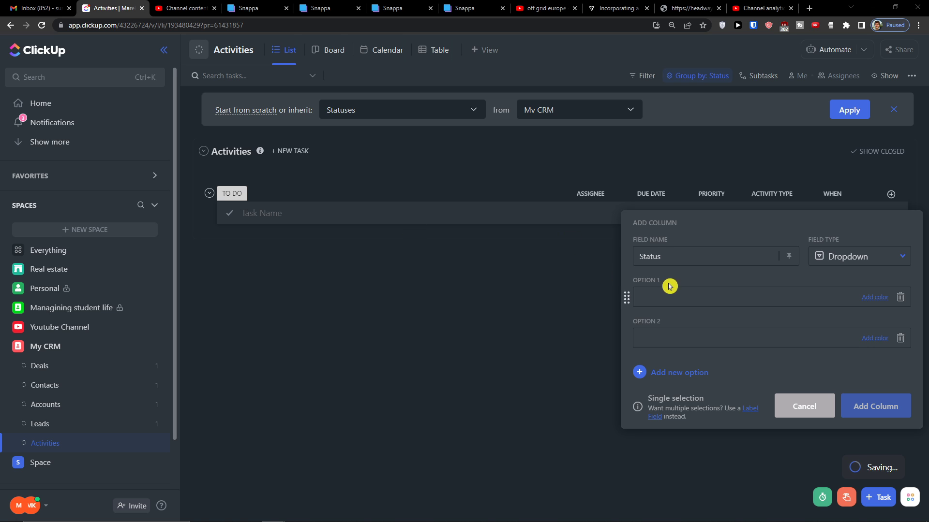
pyautogui.write('DONE')
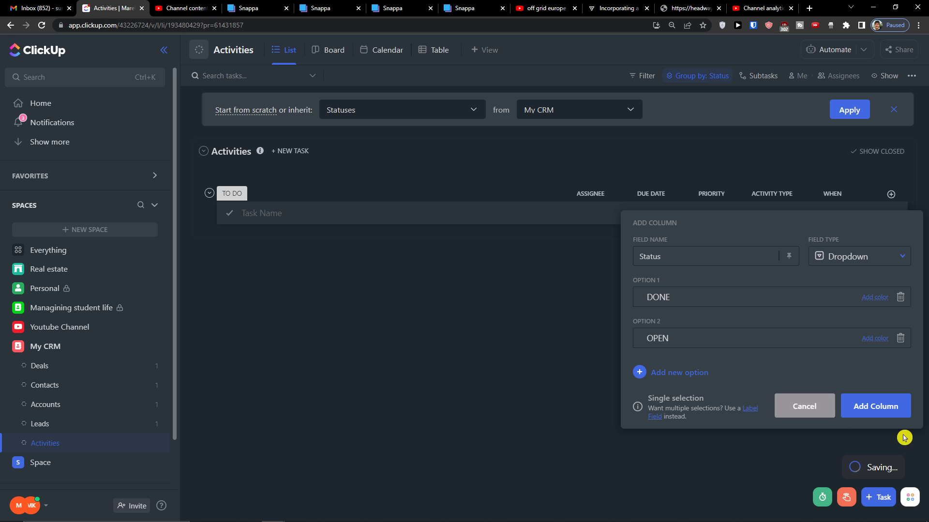
pyautogui.click(876, 406)
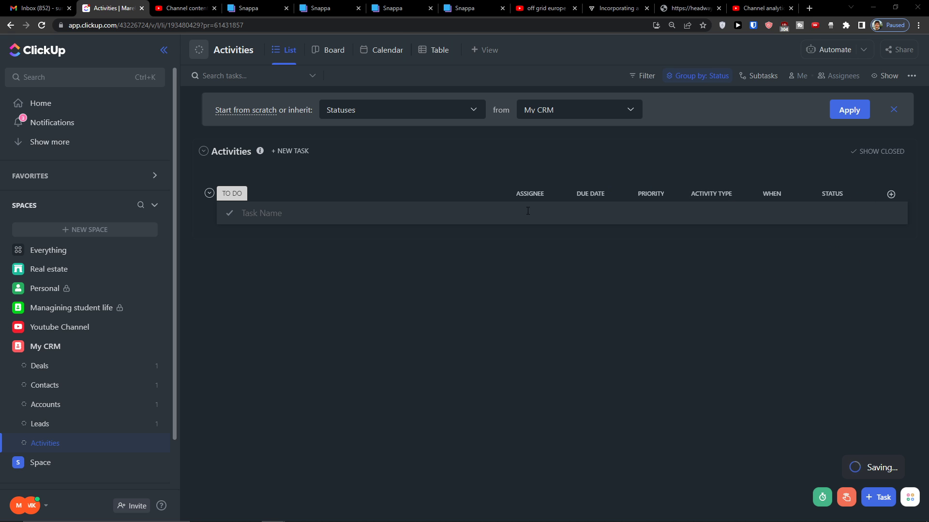
# Create a new task named Call in the Activities list
pyautogui.click(601, 212)
pyautogui.click(734, 245)
pyautogui.click(618, 209)
pyautogui.click(583, 196)
pyautogui.click(583, 196)
pyautogui.click(545, 192)
pyautogui.click(503, 207)
pyautogui.click(350, 202)
pyautogui.click(330, 207)
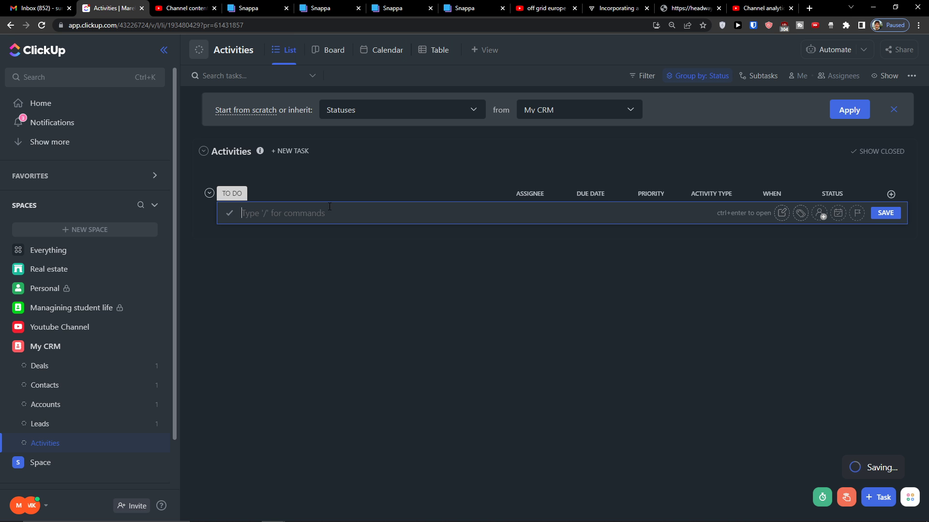
pyautogui.write('Call')
pyautogui.press('Return')
# Assign Call to me, due Tuesday Aug 16, High priority, Activity Type Phone Call
pyautogui.click(529, 213)
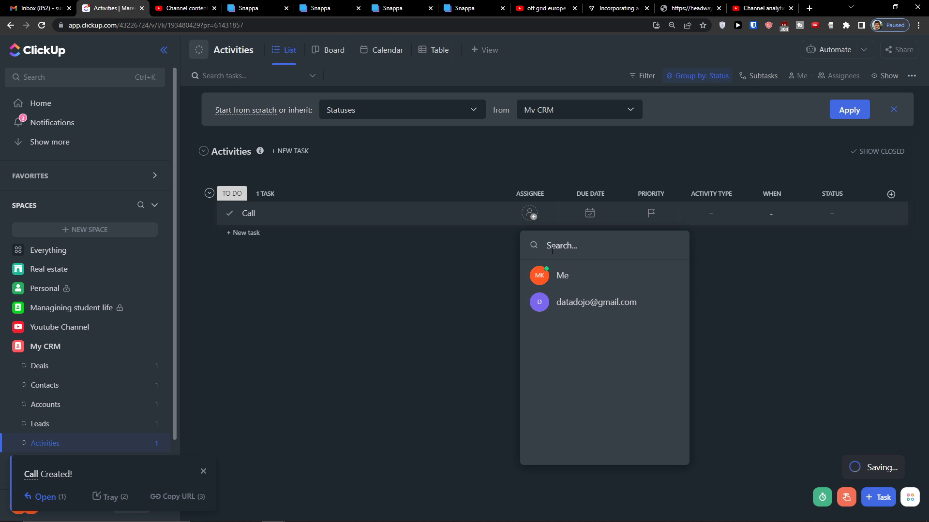
pyautogui.click(560, 276)
pyautogui.click(589, 215)
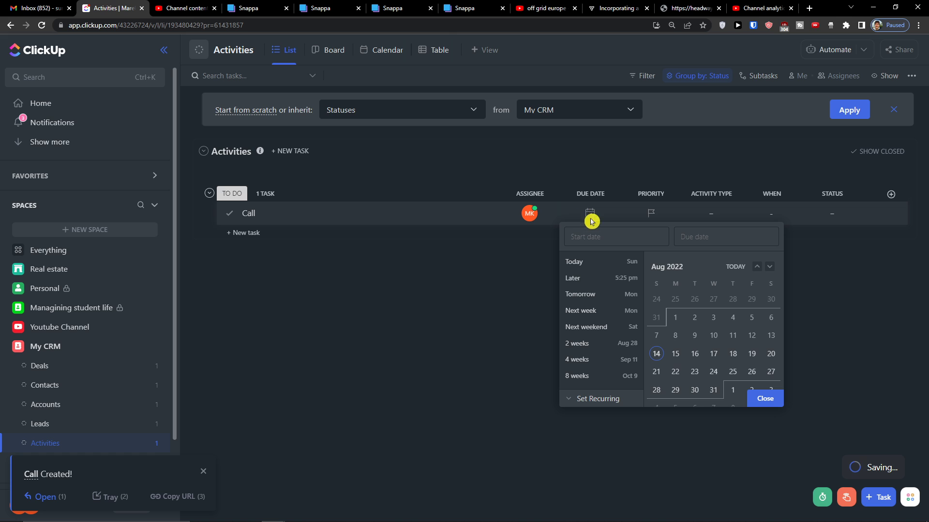
pyautogui.click(694, 354)
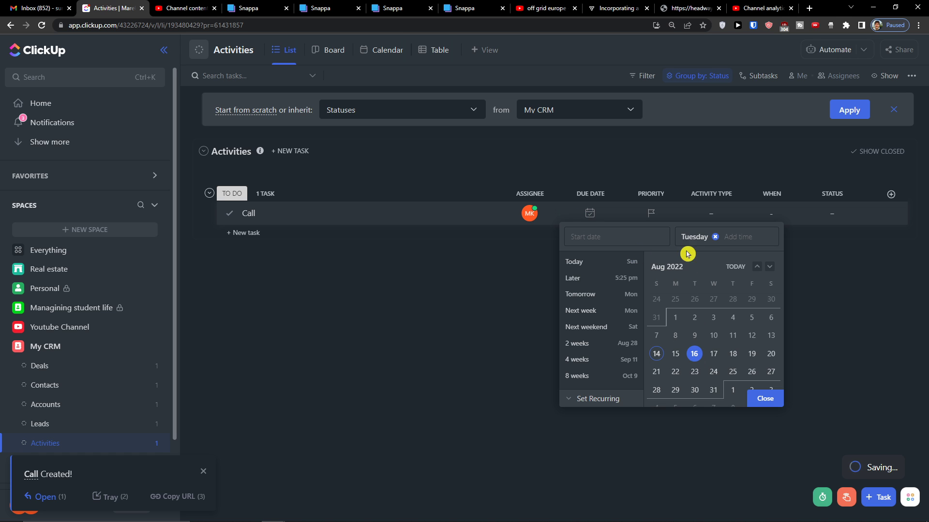
pyautogui.click(652, 214)
pyautogui.click(653, 213)
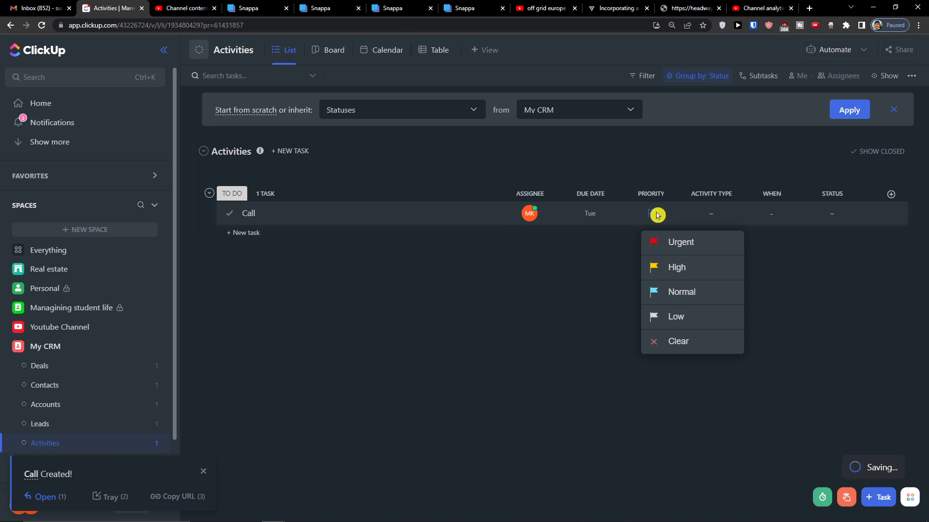
pyautogui.click(674, 270)
pyautogui.click(709, 216)
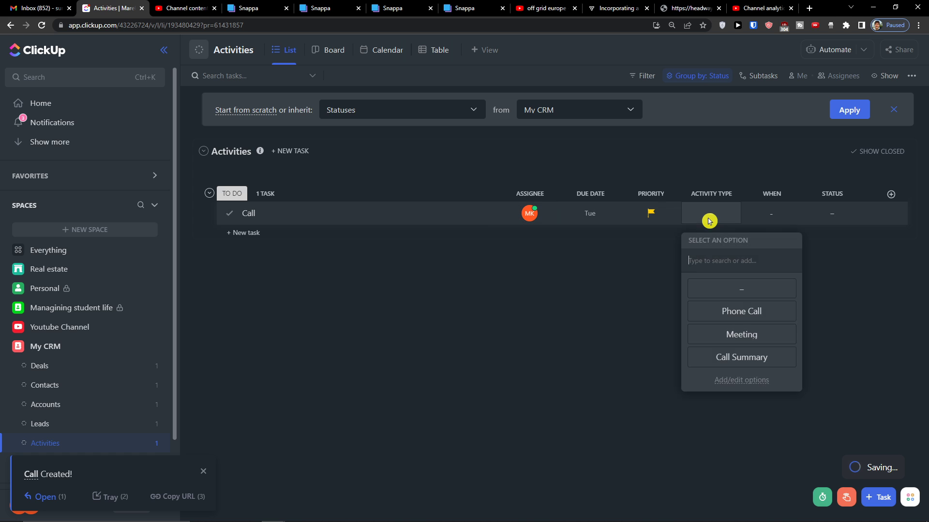
pyautogui.click(721, 319)
# Move the When column beside Due Date and set the Call status to OPEN
pyautogui.click(766, 216)
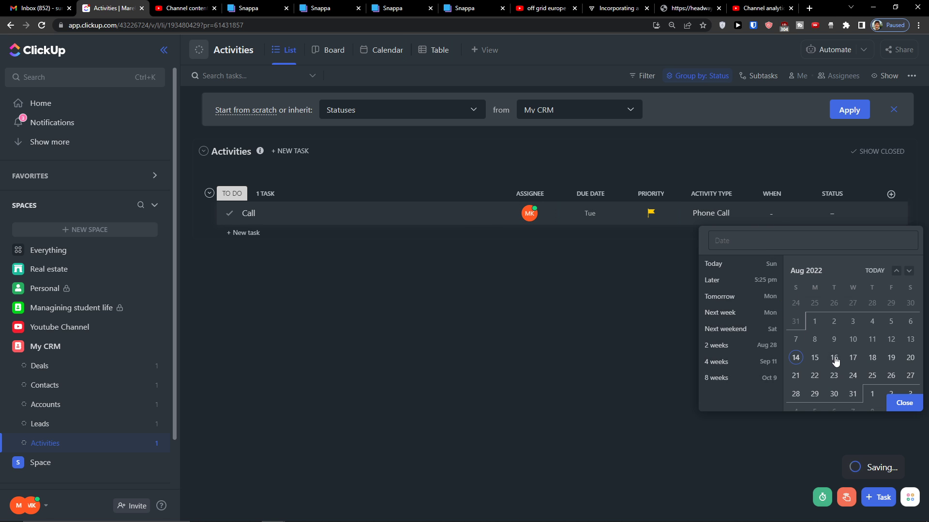
pyautogui.click(776, 197)
pyautogui.moveTo(775, 197); pyautogui.dragTo(663, 193)
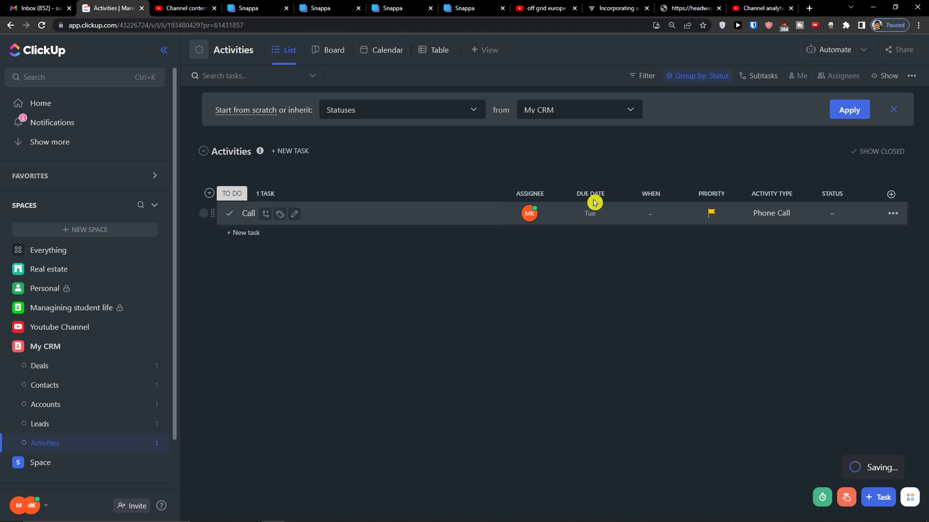
pyautogui.click(843, 213)
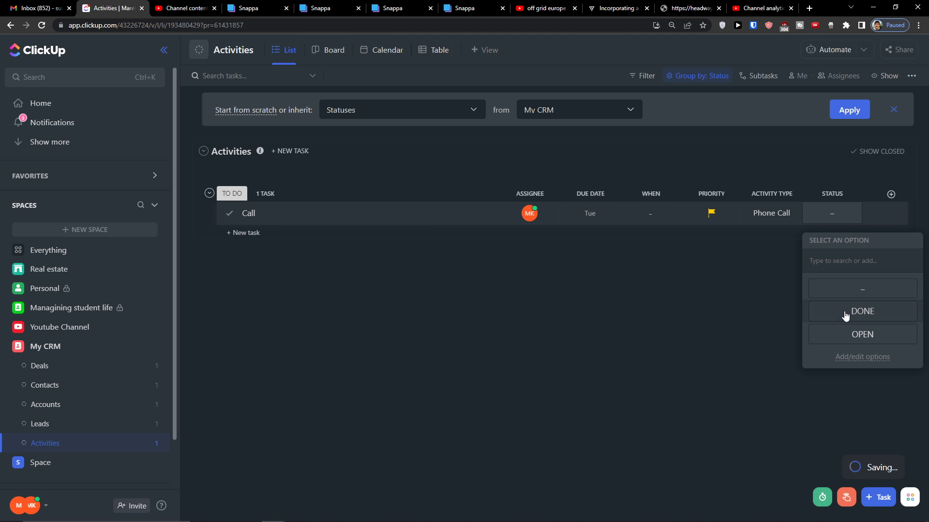
pyautogui.click(834, 329)
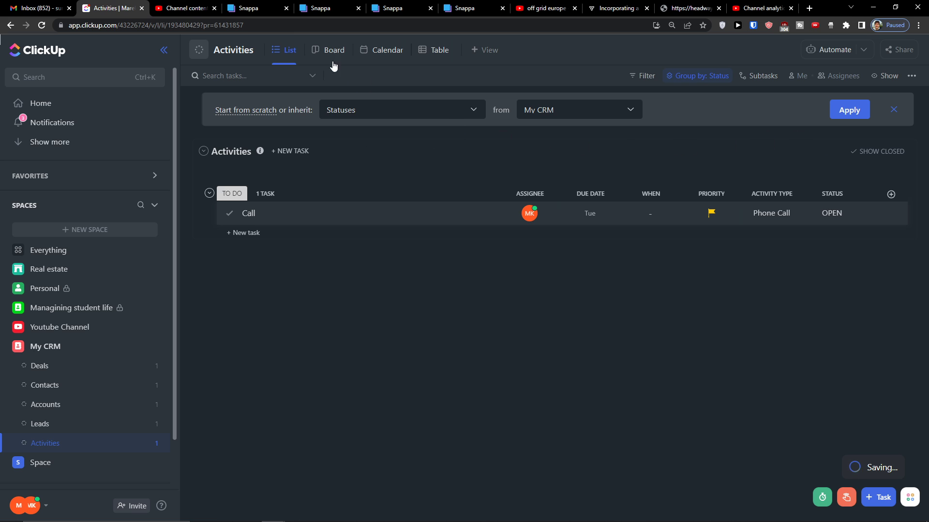
# Check the Call task in Board and Calendar views, then switch to the Deals list
pyautogui.click(319, 50)
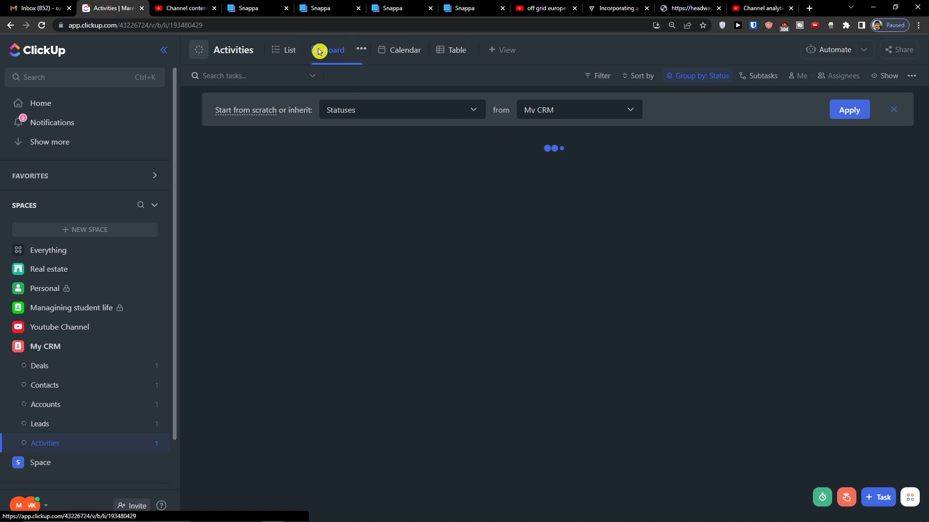
pyautogui.click(386, 51)
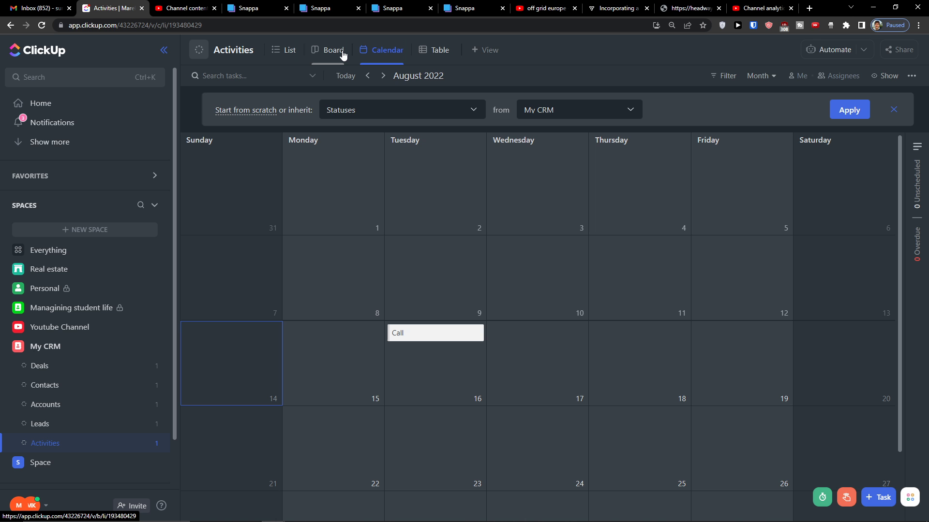
pyautogui.click(343, 54)
pyautogui.moveTo(332, 214); pyautogui.dragTo(310, 215)
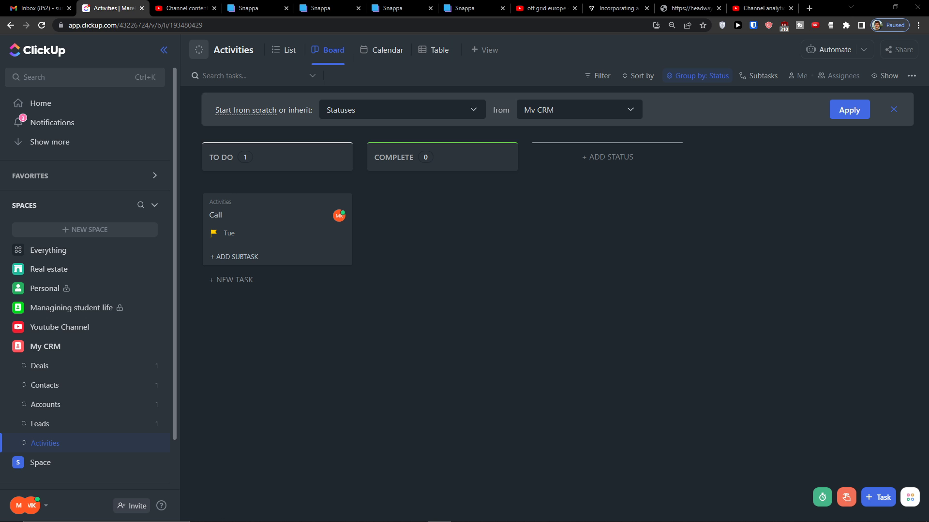
pyautogui.scroll(-2, 100, 199)
pyautogui.scroll(2, 99, 201)
pyautogui.scroll(-2, 87, 232)
pyautogui.click(68, 315)
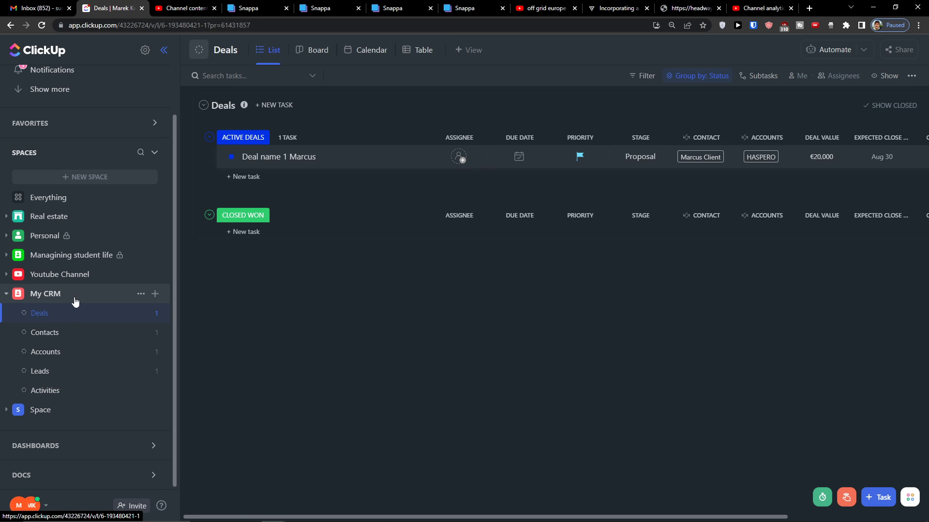